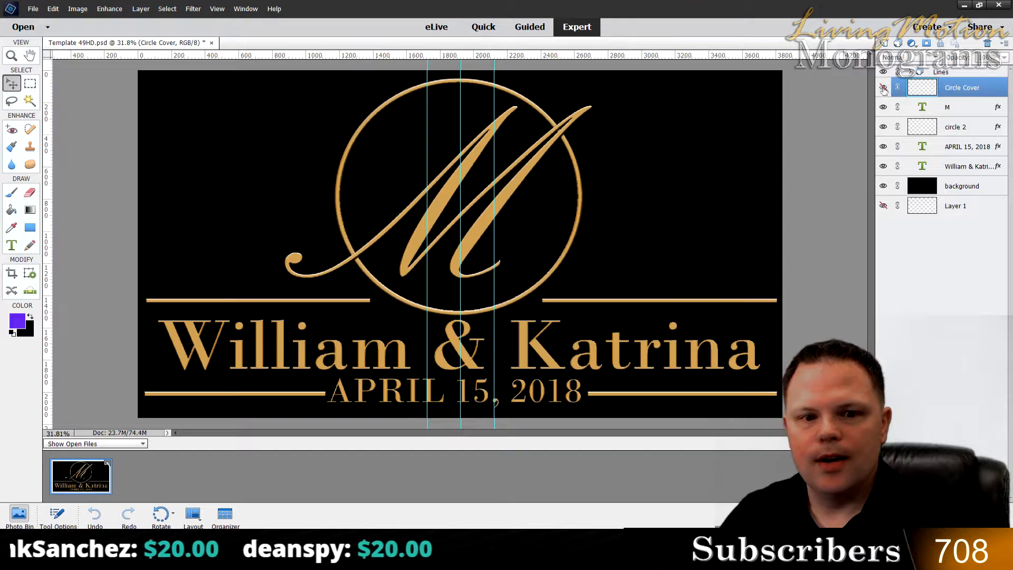
Step: Delete the Circle Cover layer from the template
{"action": "left_click", "coordinate": [882, 88]}
{"action": "left_click", "coordinate": [883, 88]}
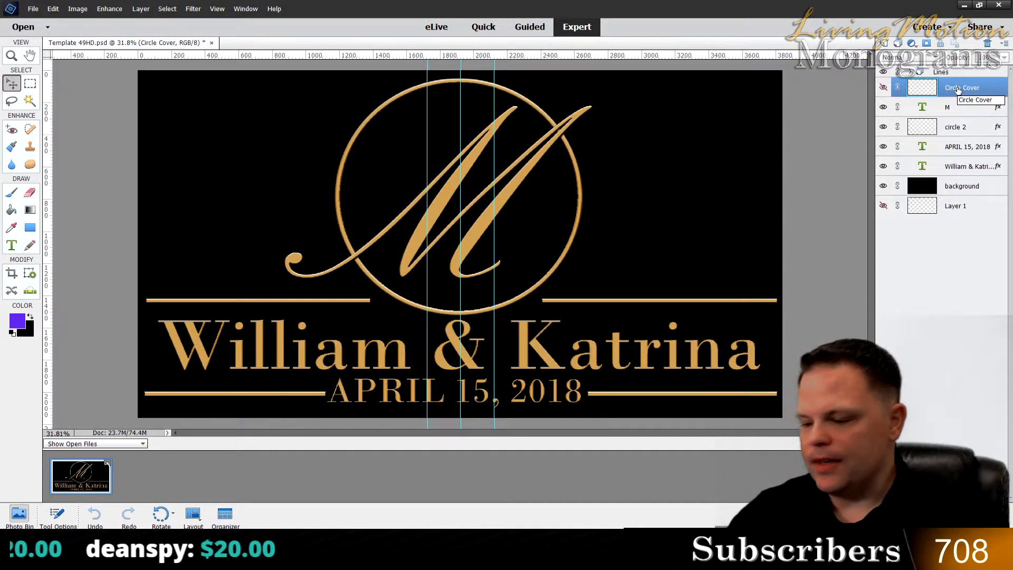
{"action": "key", "text": "Delete"}
Step: Change the text color of the monogram letter M to white using the default color swatches
{"action": "left_click", "coordinate": [481, 199]}
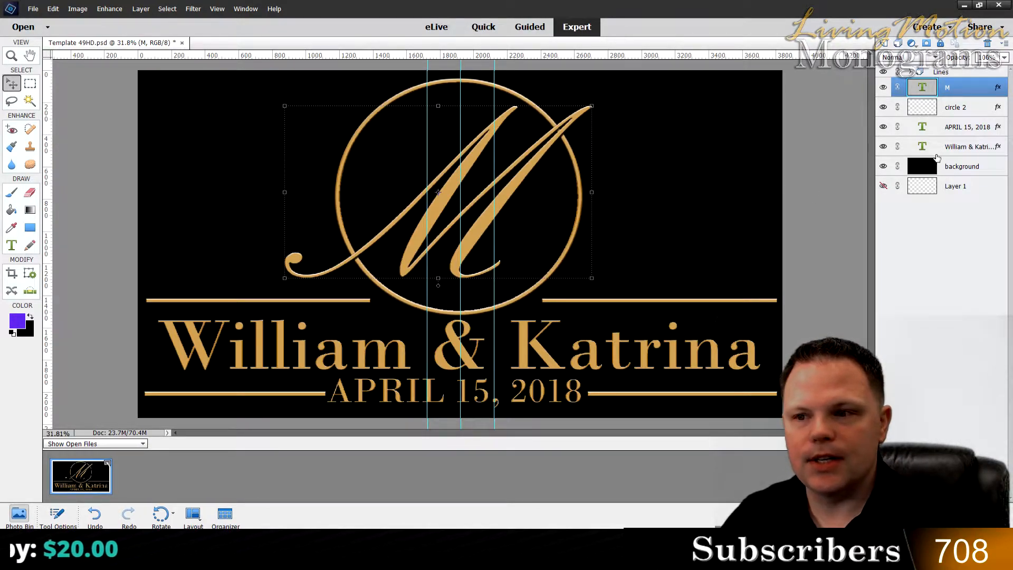
{"action": "double_click", "coordinate": [944, 134]}
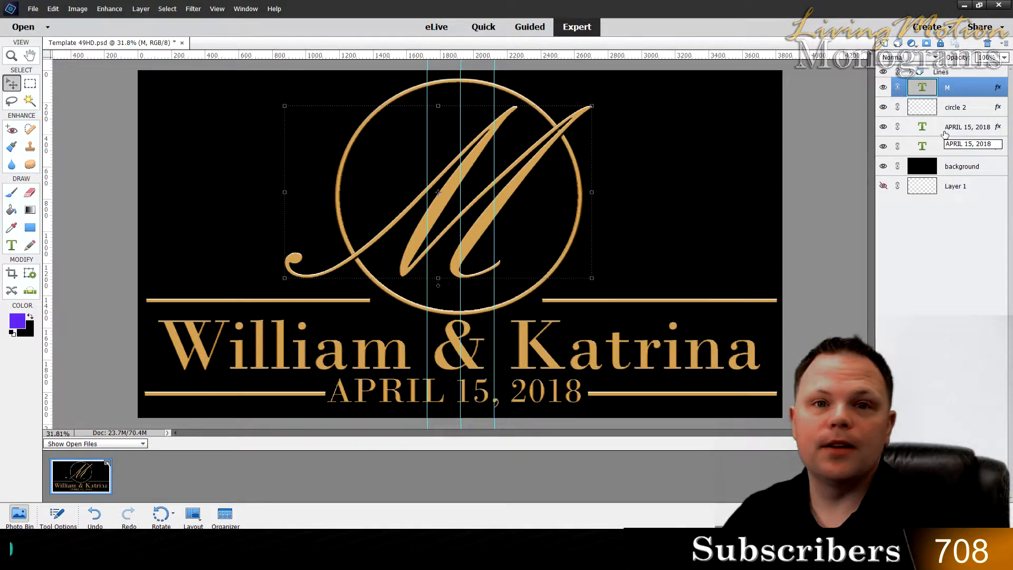
{"action": "double_click", "coordinate": [924, 89]}
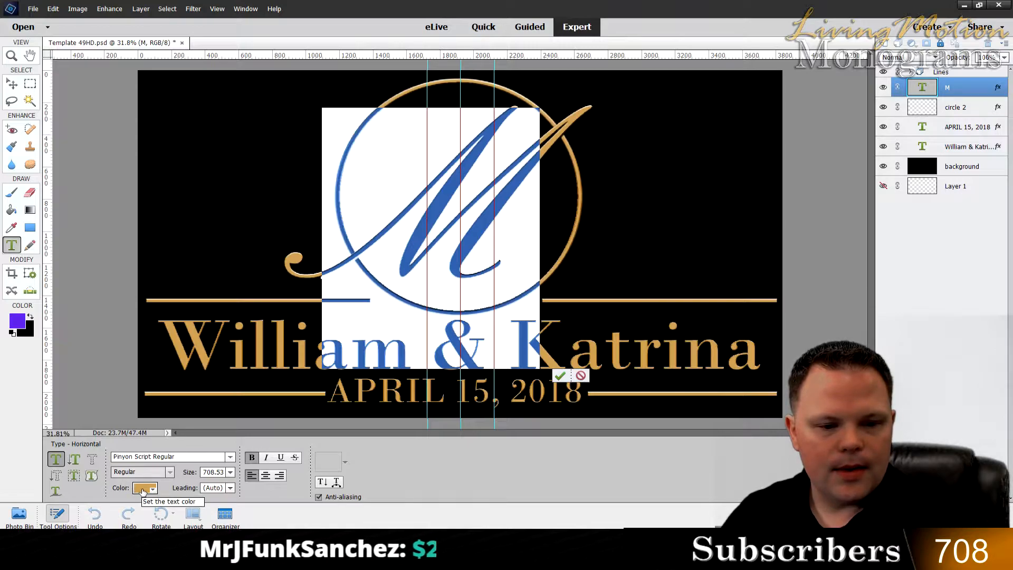
{"action": "left_click", "coordinate": [61, 520]}
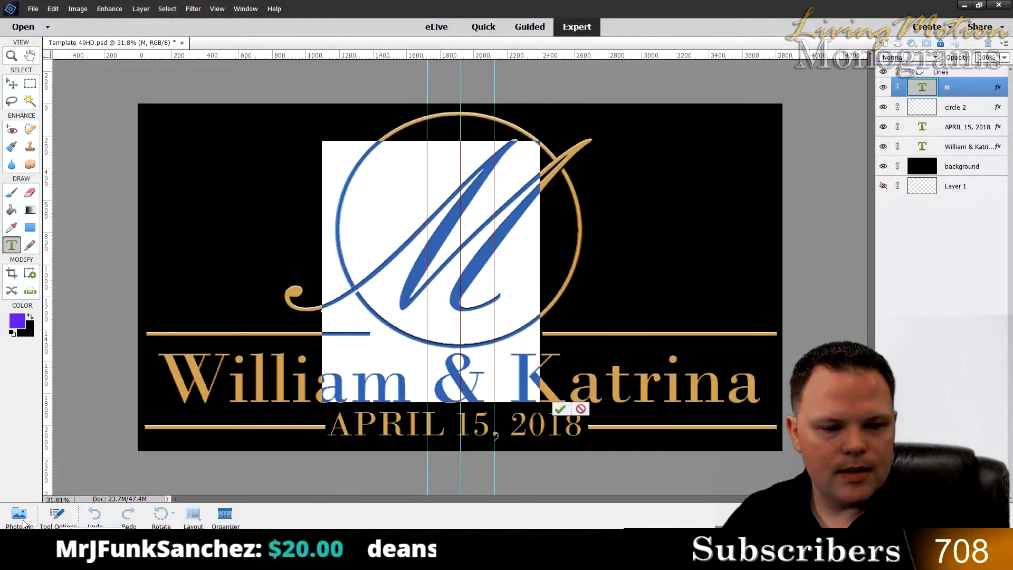
{"action": "left_click", "coordinate": [51, 519]}
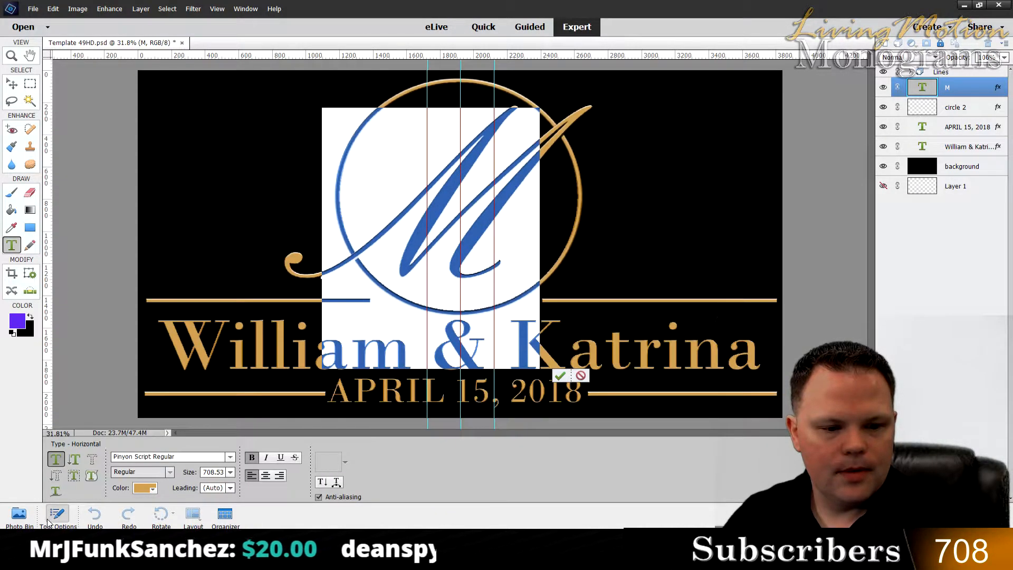
{"action": "left_click", "coordinate": [151, 491]}
{"action": "left_click", "coordinate": [181, 391]}
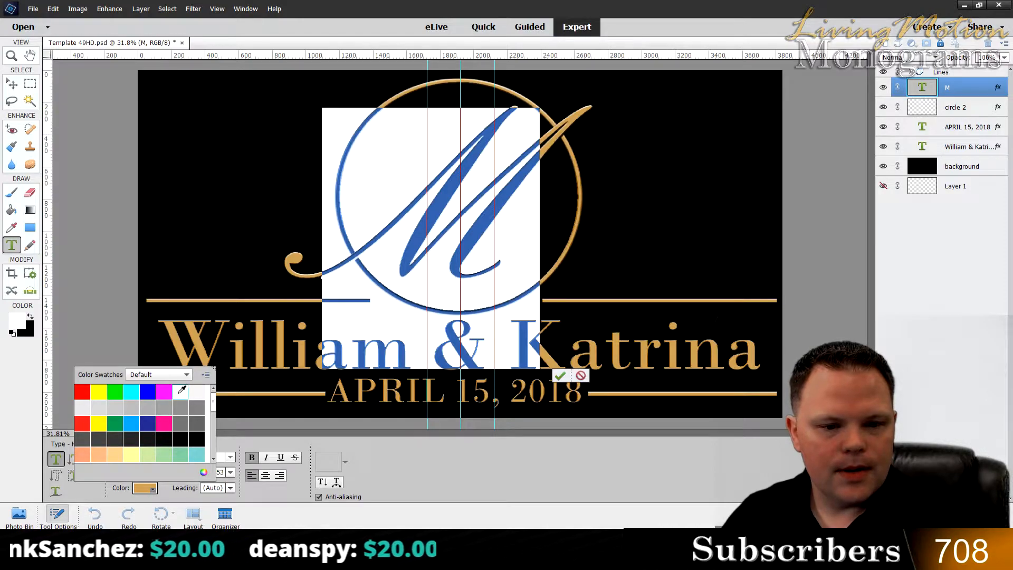
{"action": "left_click", "coordinate": [967, 212]}
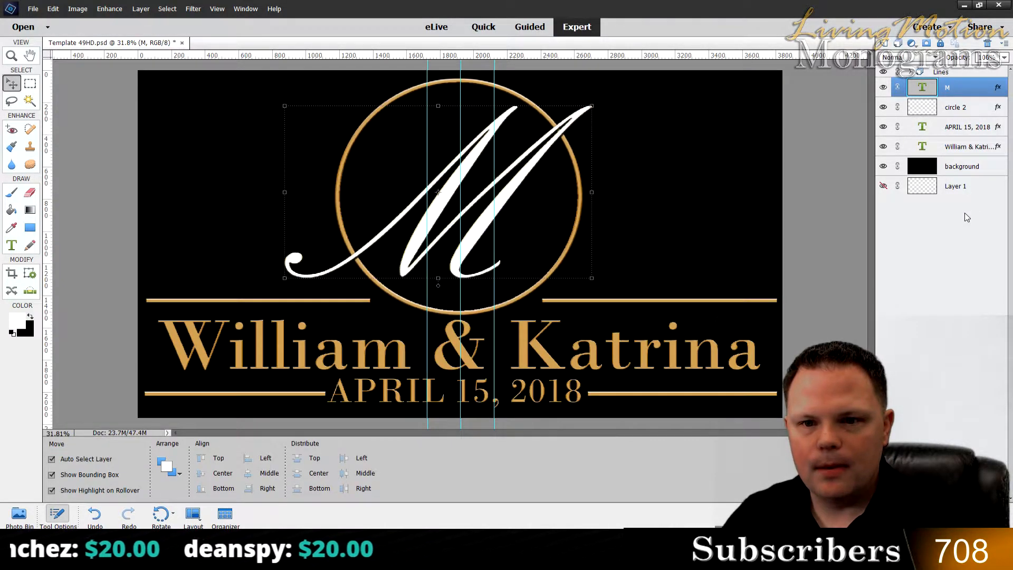
Step: Change the text color of the date line to white
{"action": "double_click", "coordinate": [922, 126]}
{"action": "left_click", "coordinate": [152, 488]}
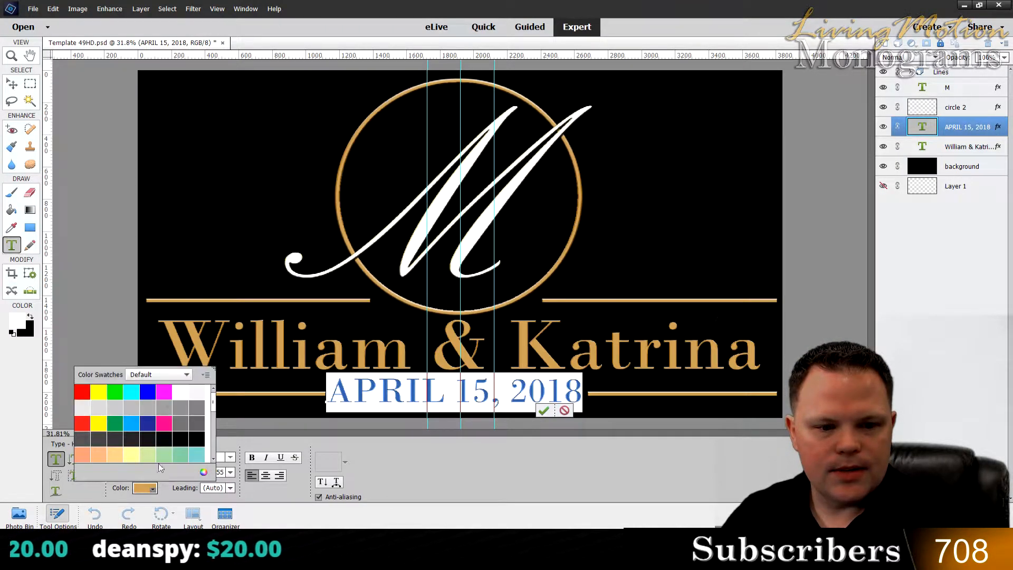
{"action": "left_click", "coordinate": [181, 391]}
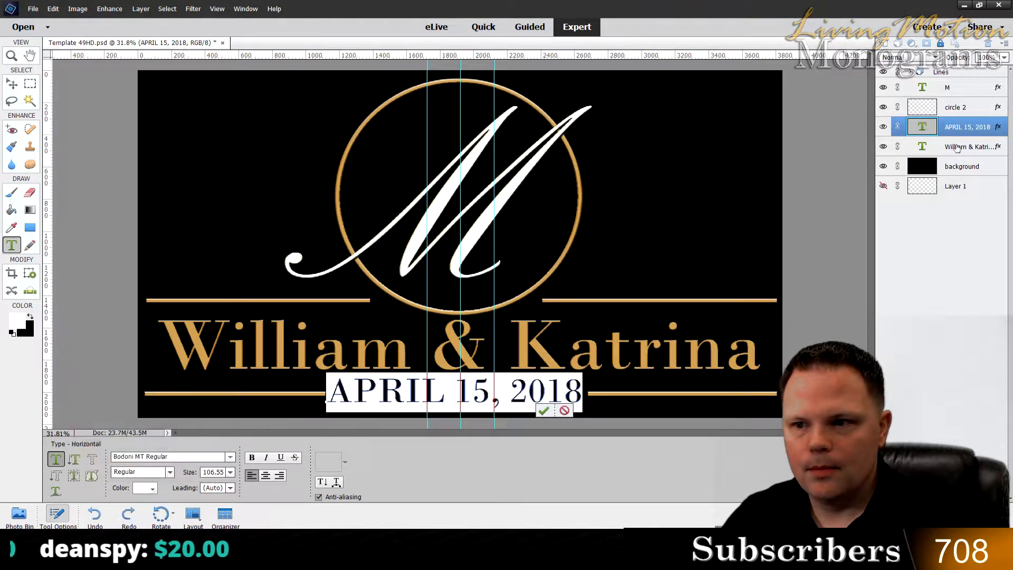
Step: Change the text color of the couple's names line to white and commit the text edit
{"action": "left_click", "coordinate": [924, 147]}
{"action": "double_click", "coordinate": [924, 148]}
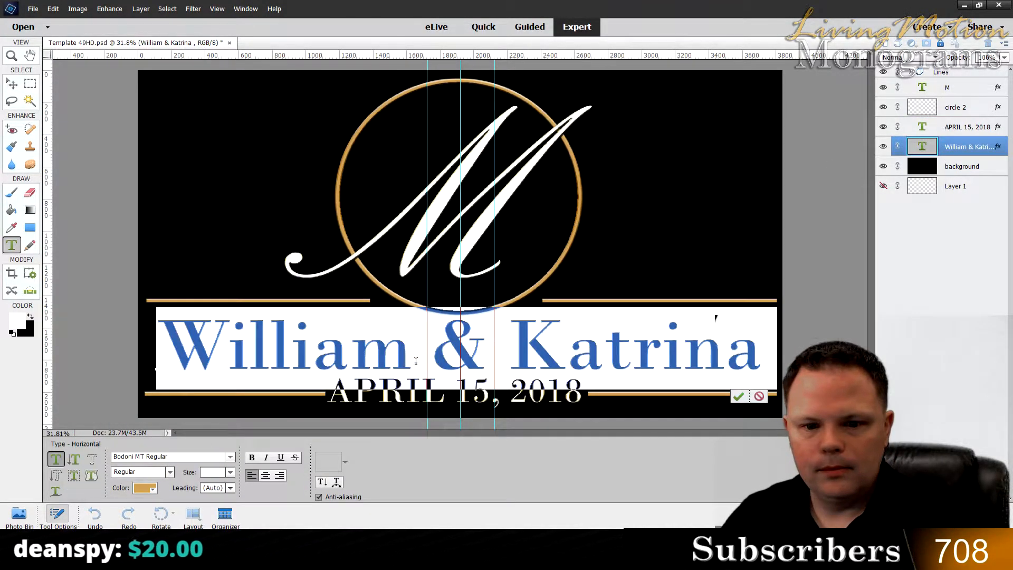
{"action": "left_click", "coordinate": [153, 488]}
{"action": "left_click", "coordinate": [182, 395]}
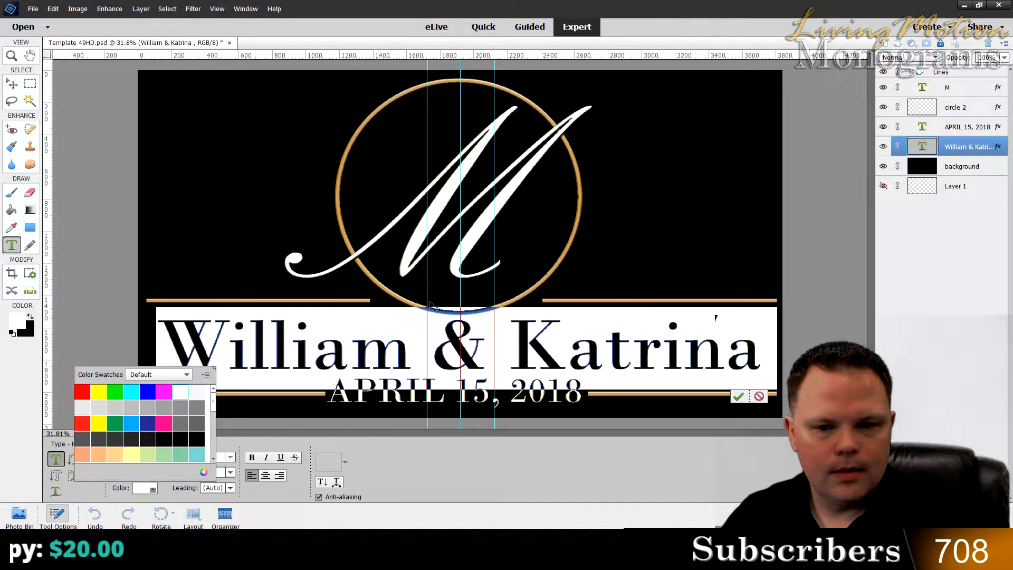
{"action": "left_click", "coordinate": [607, 258]}
{"action": "left_click", "coordinate": [606, 259]}
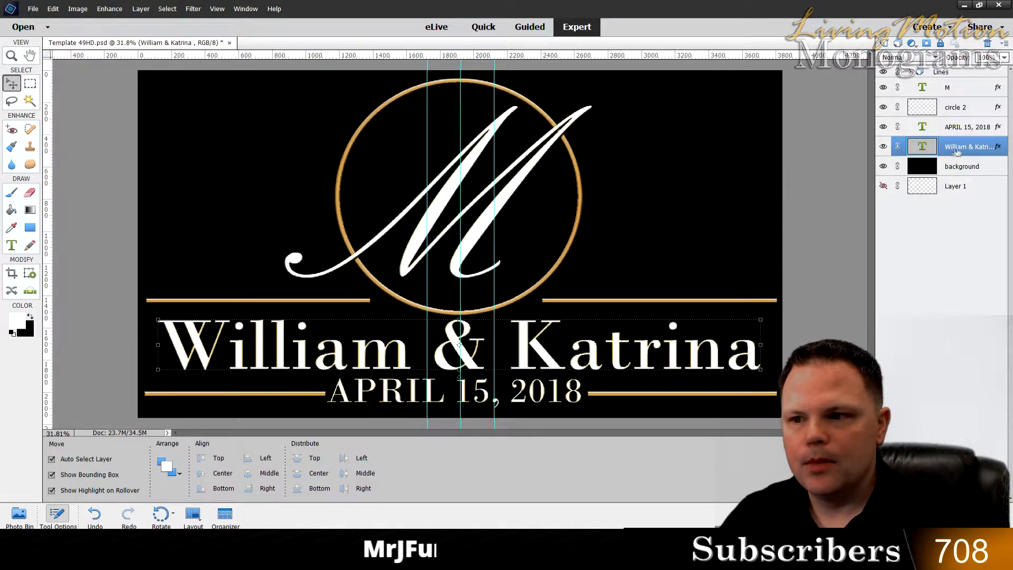
Step: Compare the M layer with its bevel and drop shadow on and off in the style settings, and discard the changes
{"action": "left_click", "coordinate": [953, 88]}
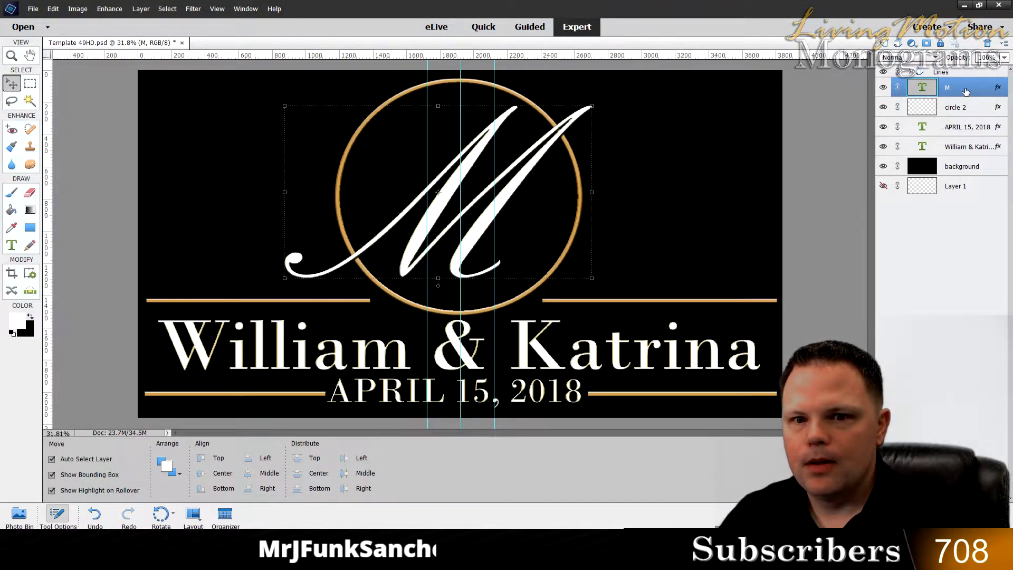
{"action": "double_click", "coordinate": [997, 90]}
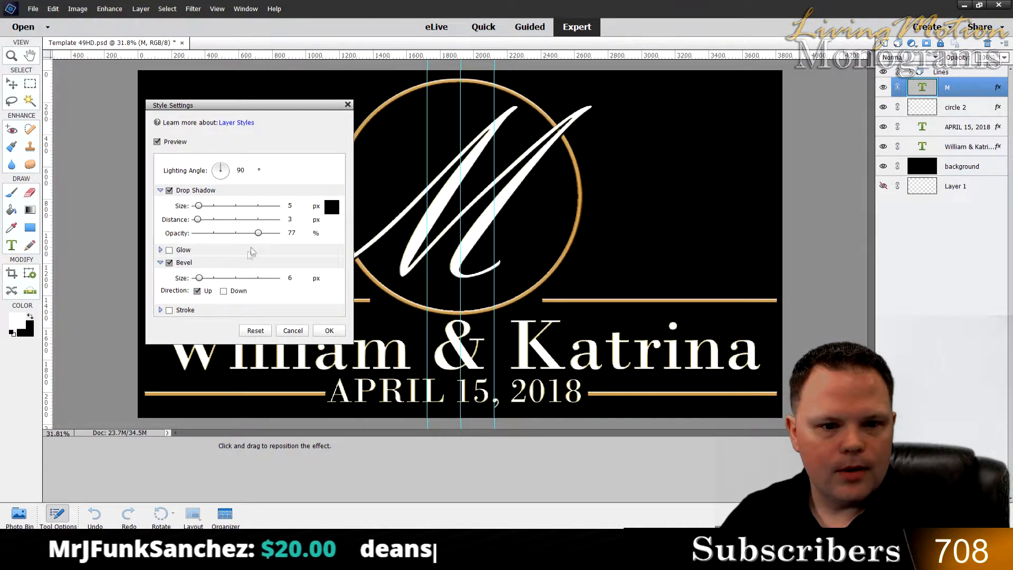
{"action": "scroll", "coordinate": [245, 270], "scroll_direction": "down", "scroll_amount": 1}
{"action": "scroll", "coordinate": [245, 271], "scroll_direction": "up", "scroll_amount": 1}
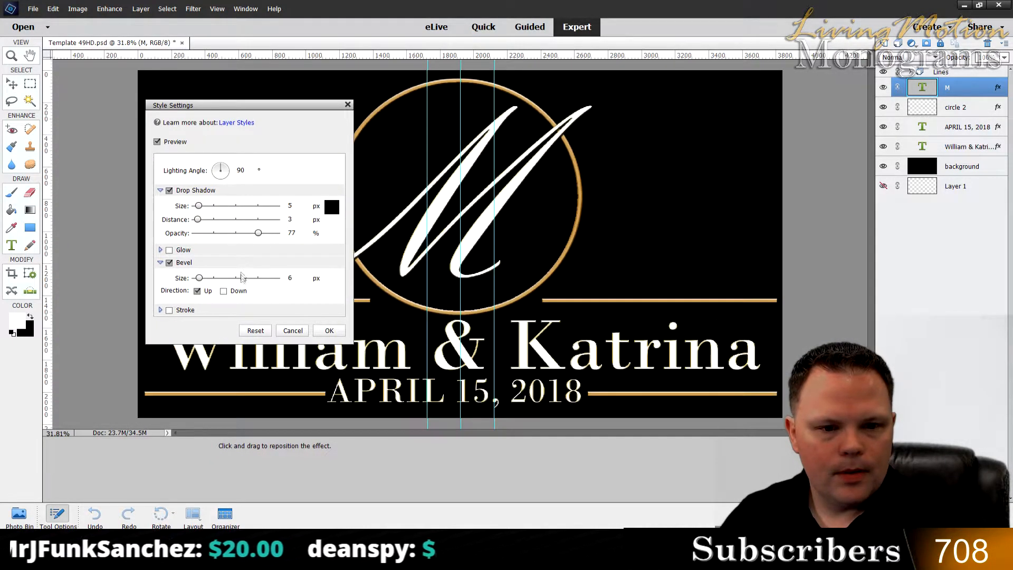
{"action": "scroll", "coordinate": [270, 296], "scroll_direction": "down", "scroll_amount": 1}
{"action": "scroll", "coordinate": [270, 296], "scroll_direction": "up", "scroll_amount": 1}
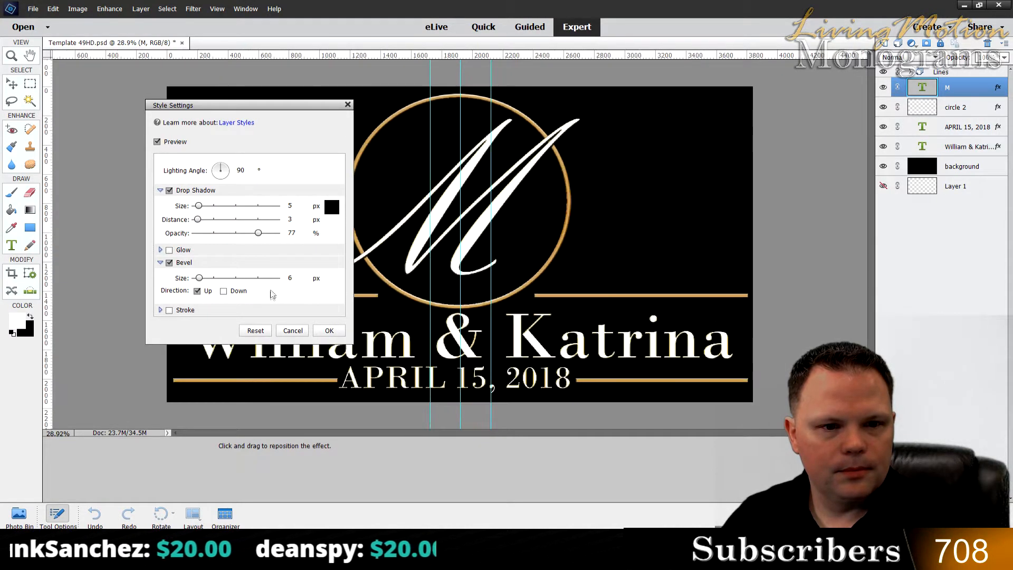
{"action": "left_click", "coordinate": [169, 263]}
{"action": "left_click", "coordinate": [169, 262]}
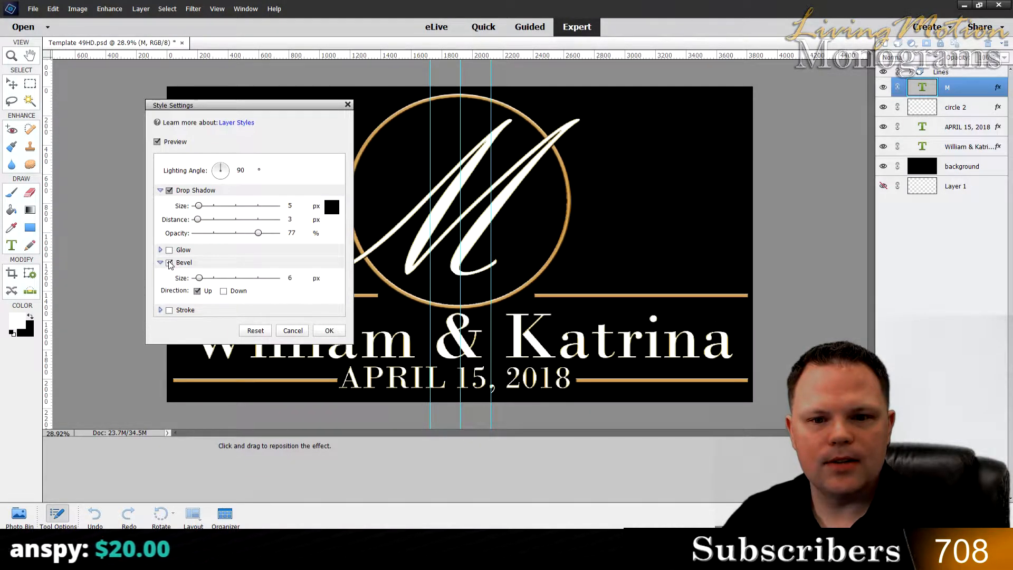
{"action": "left_click", "coordinate": [169, 191]}
{"action": "left_click", "coordinate": [170, 191]}
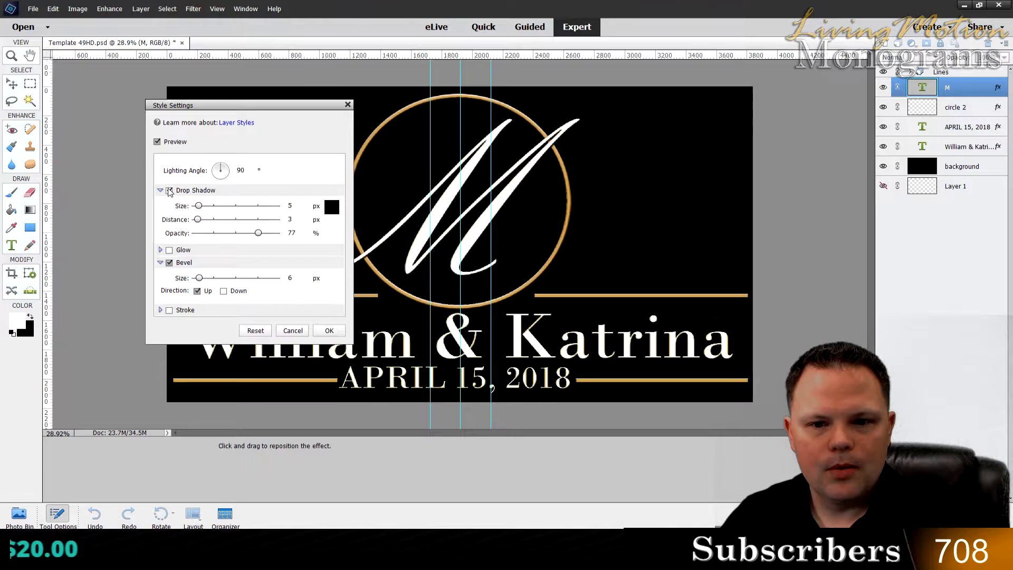
{"action": "left_click", "coordinate": [169, 191]}
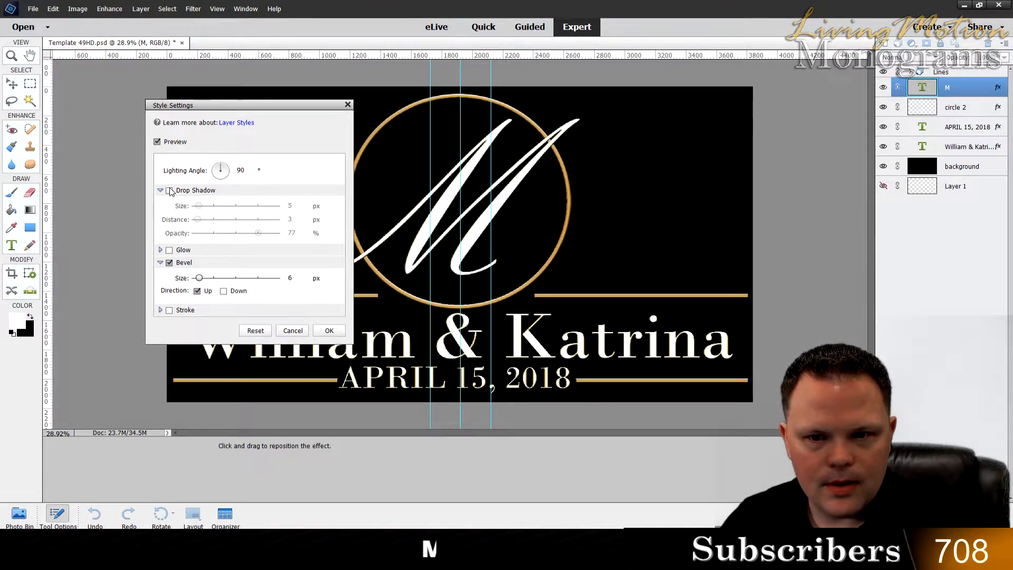
{"action": "left_click", "coordinate": [169, 263]}
{"action": "left_click", "coordinate": [169, 262]}
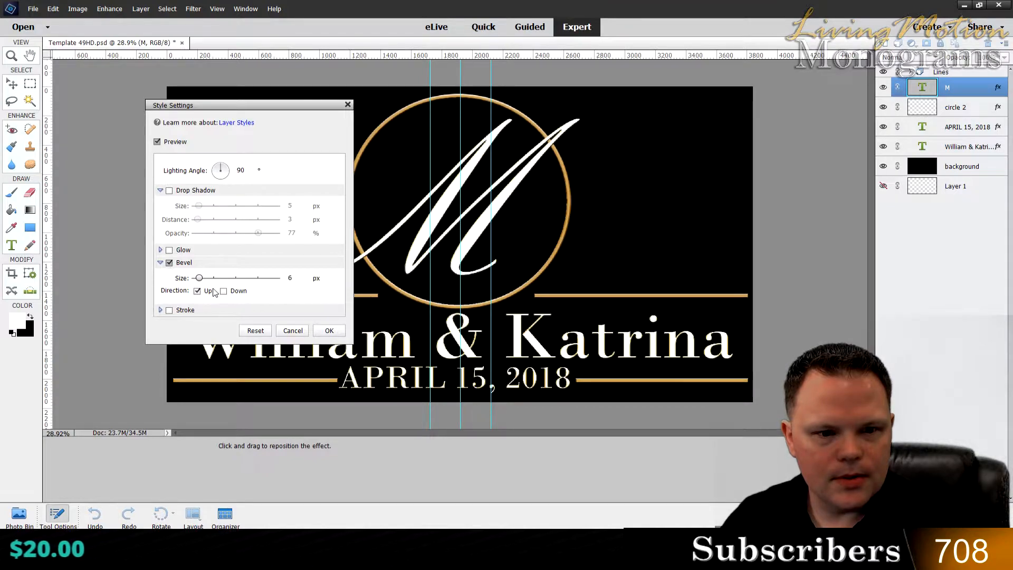
{"action": "left_click", "coordinate": [161, 250]}
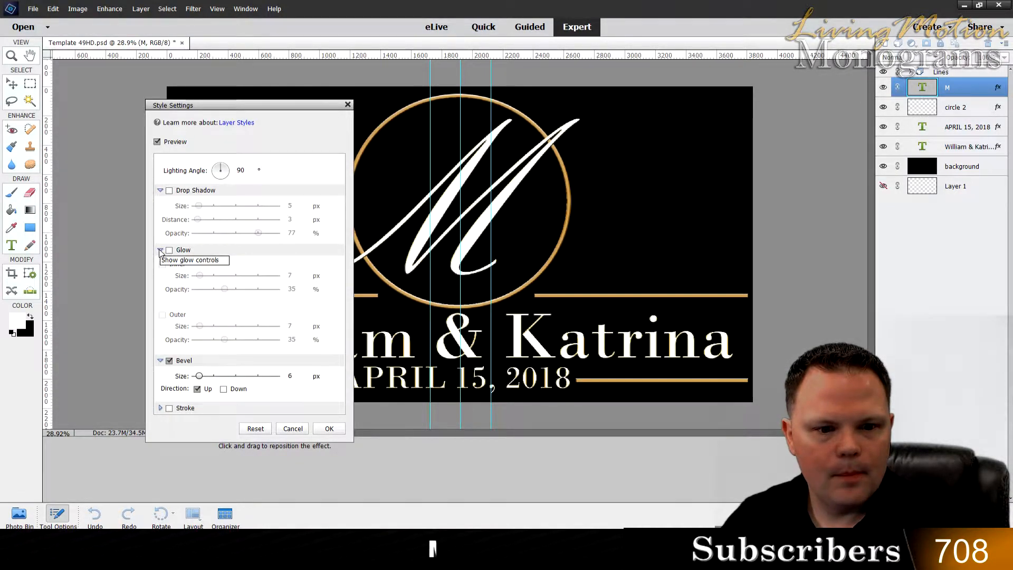
{"action": "left_click", "coordinate": [160, 250]}
{"action": "left_click", "coordinate": [170, 263]}
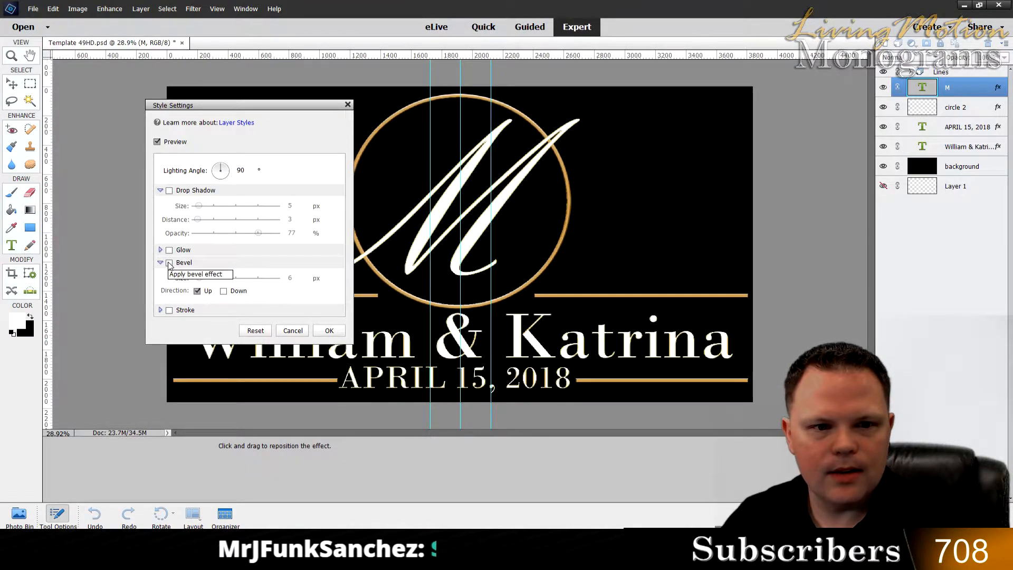
{"action": "left_click", "coordinate": [170, 263]}
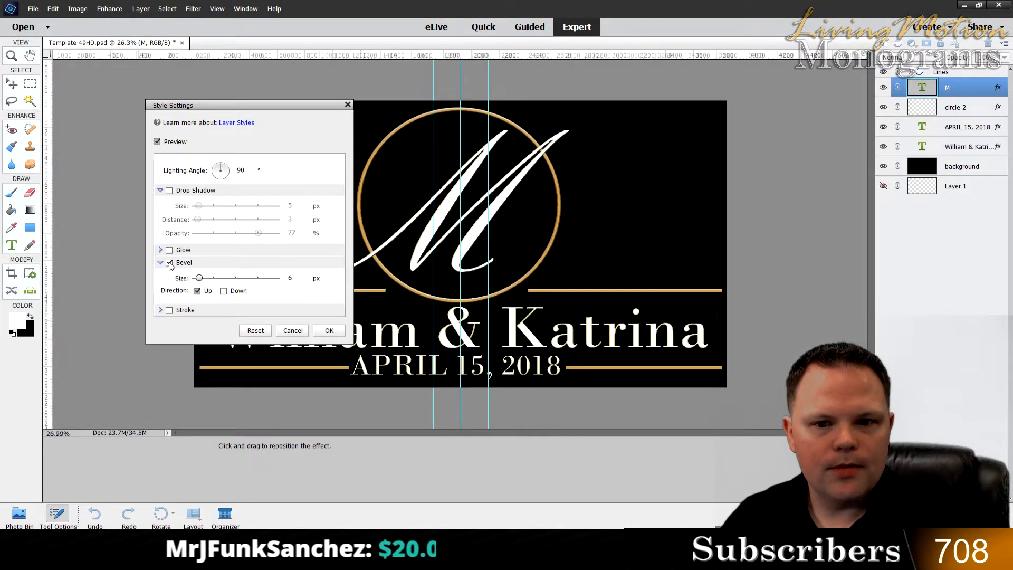
{"action": "scroll", "coordinate": [169, 266], "scroll_direction": "up", "scroll_amount": 2}
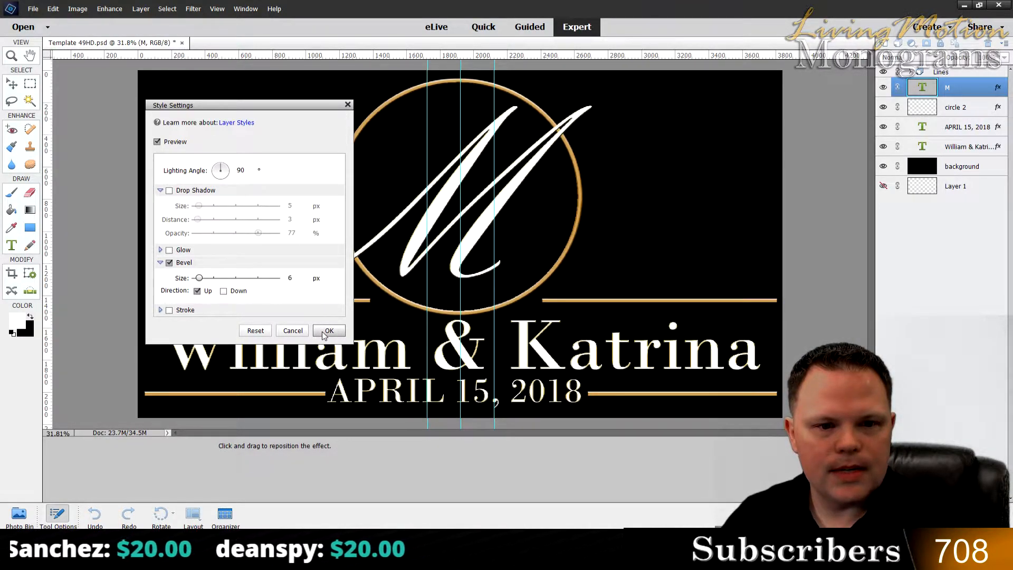
{"action": "left_click", "coordinate": [293, 330]}
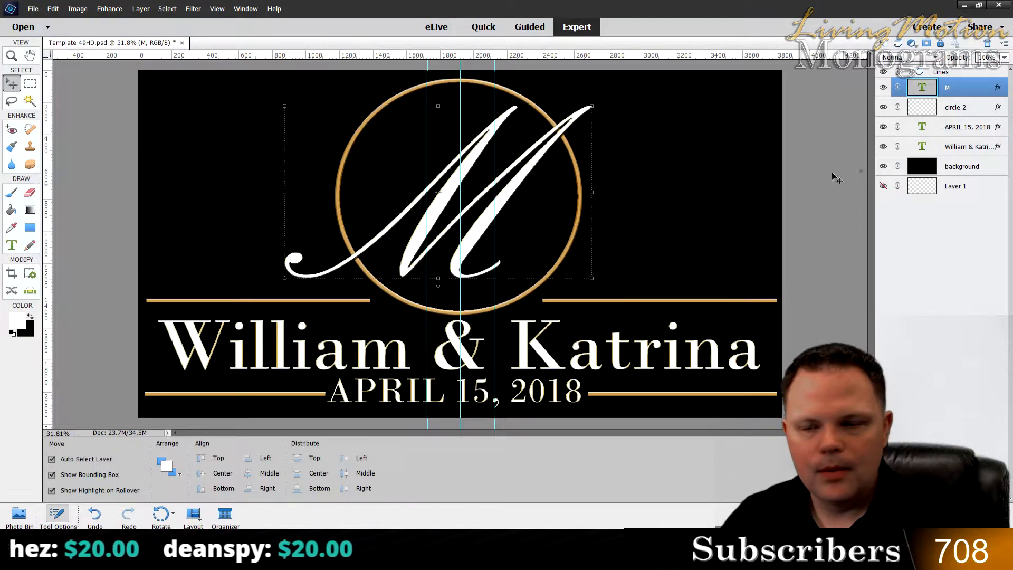
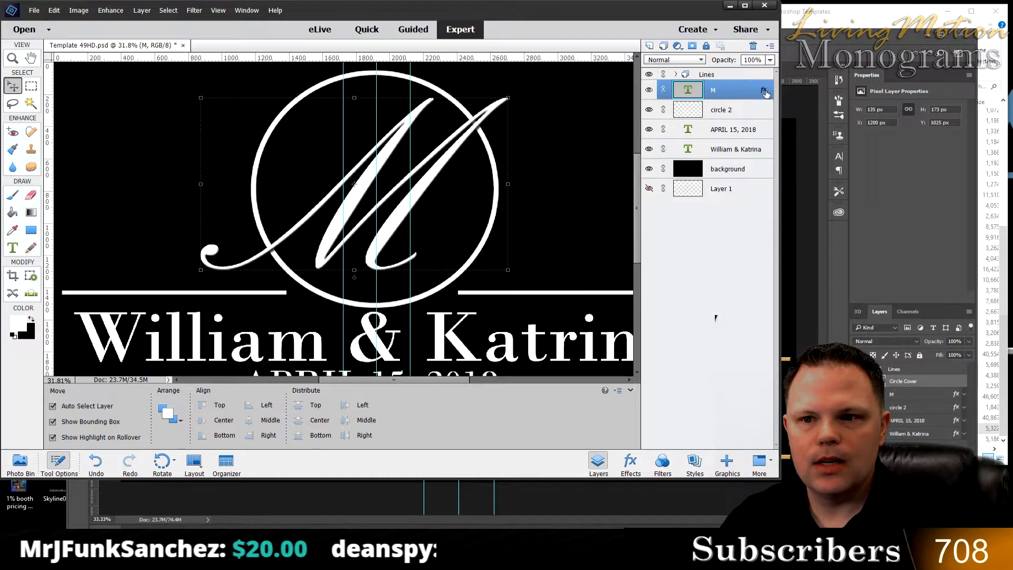
Step: Copy the layer style of the M layer and paste it onto the circle 2 layer
{"action": "right_click", "coordinate": [762, 91]}
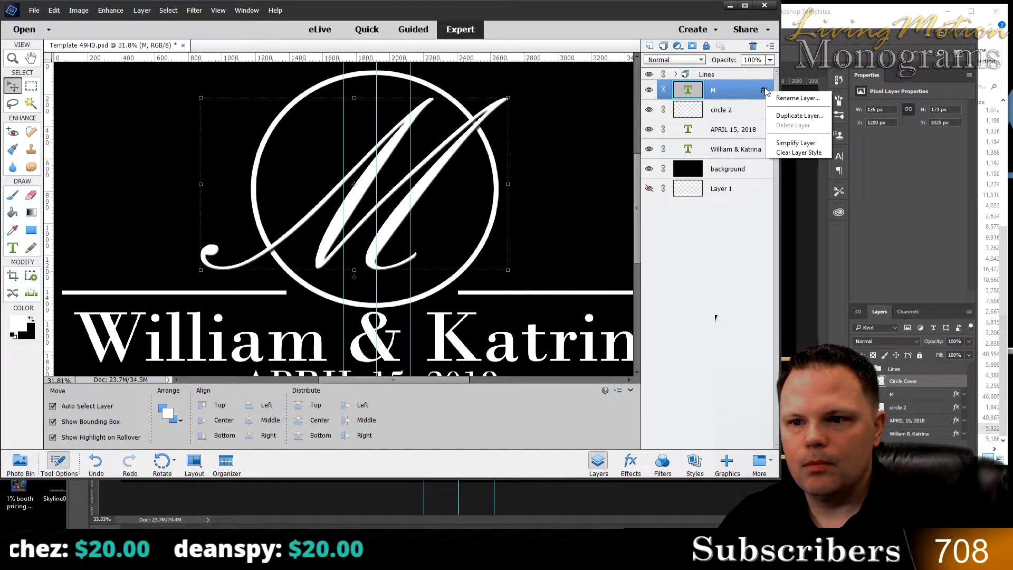
{"action": "right_click", "coordinate": [721, 91]}
{"action": "right_click", "coordinate": [714, 94]}
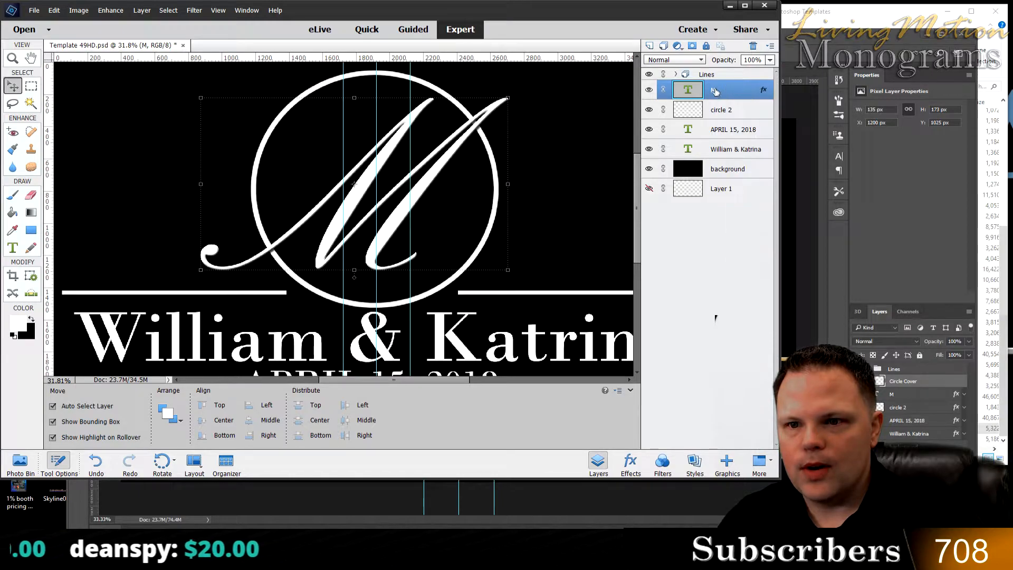
{"action": "right_click", "coordinate": [714, 94]}
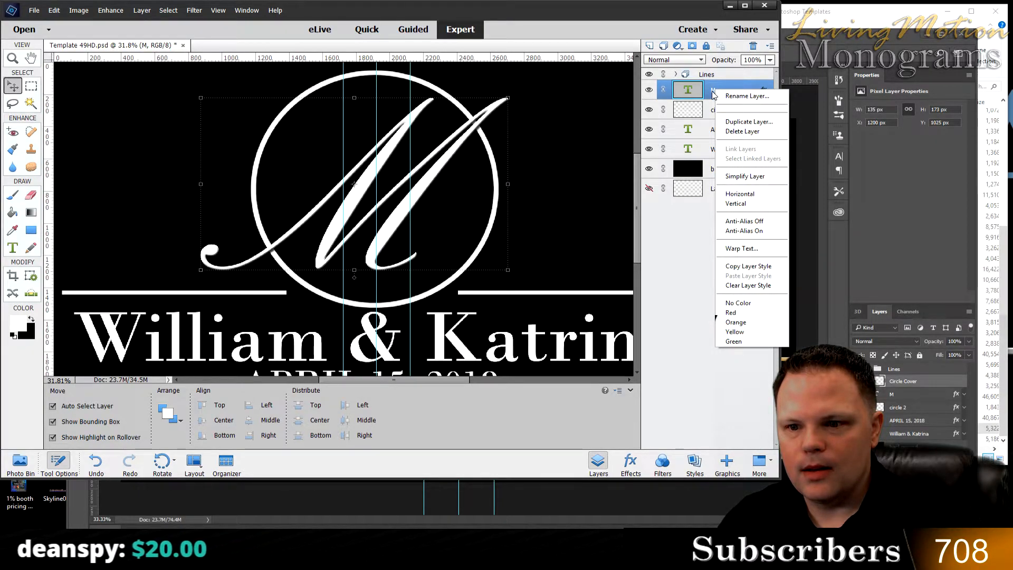
{"action": "left_click", "coordinate": [750, 267]}
{"action": "left_click", "coordinate": [741, 112]}
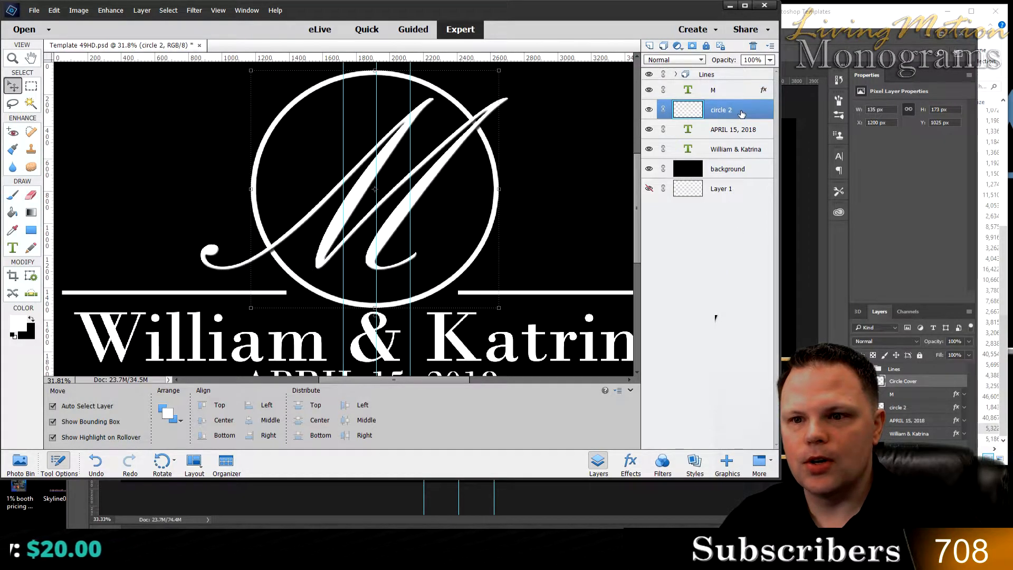
{"action": "right_click", "coordinate": [741, 113]}
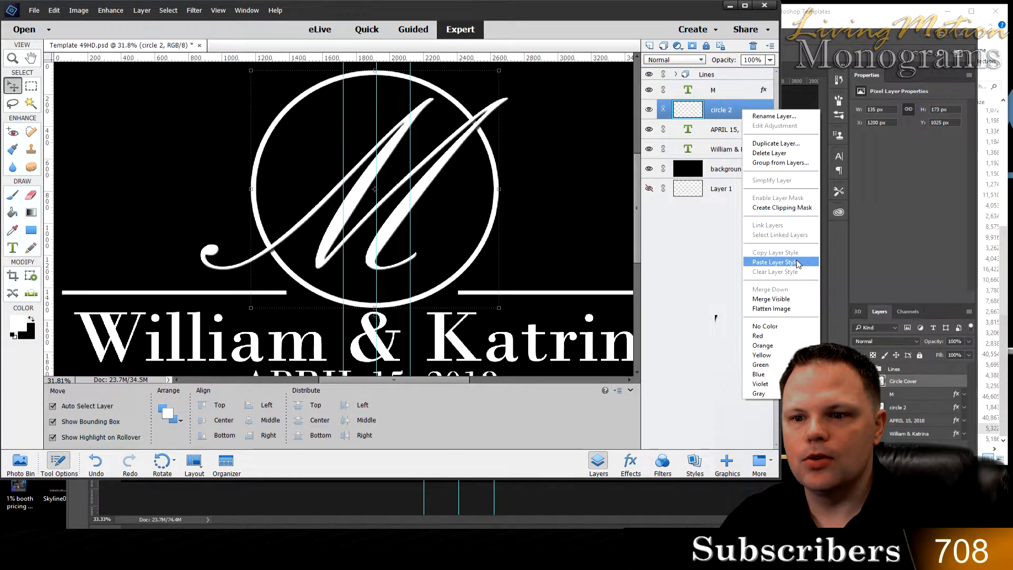
{"action": "left_click", "coordinate": [774, 262]}
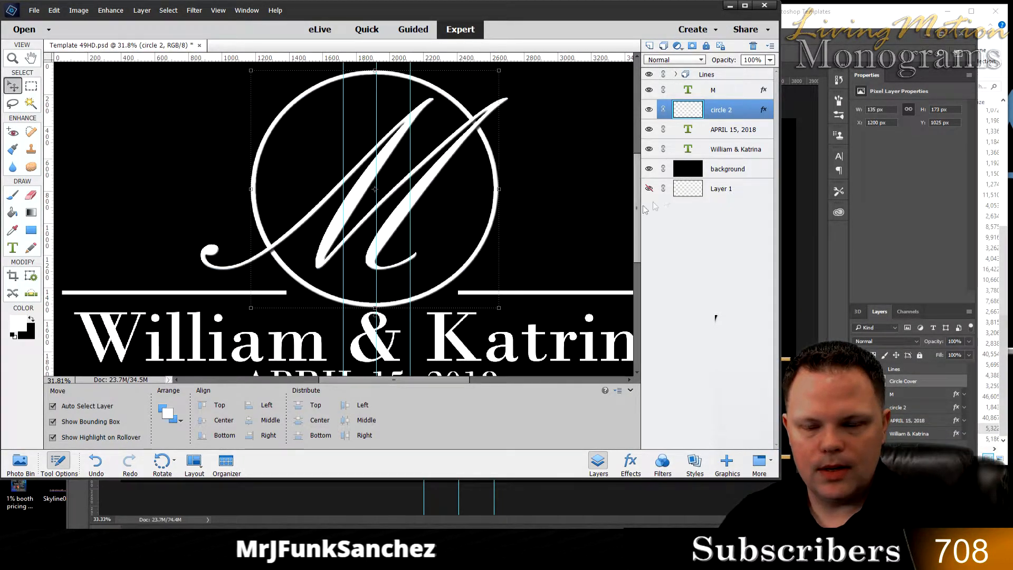
{"action": "left_click", "coordinate": [722, 79]}
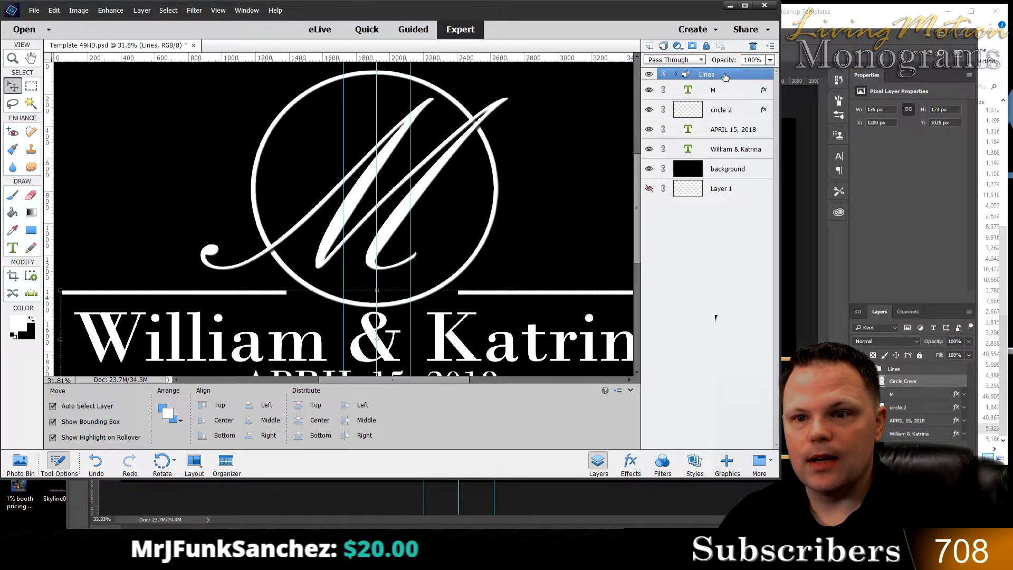
{"action": "right_click", "coordinate": [730, 76]}
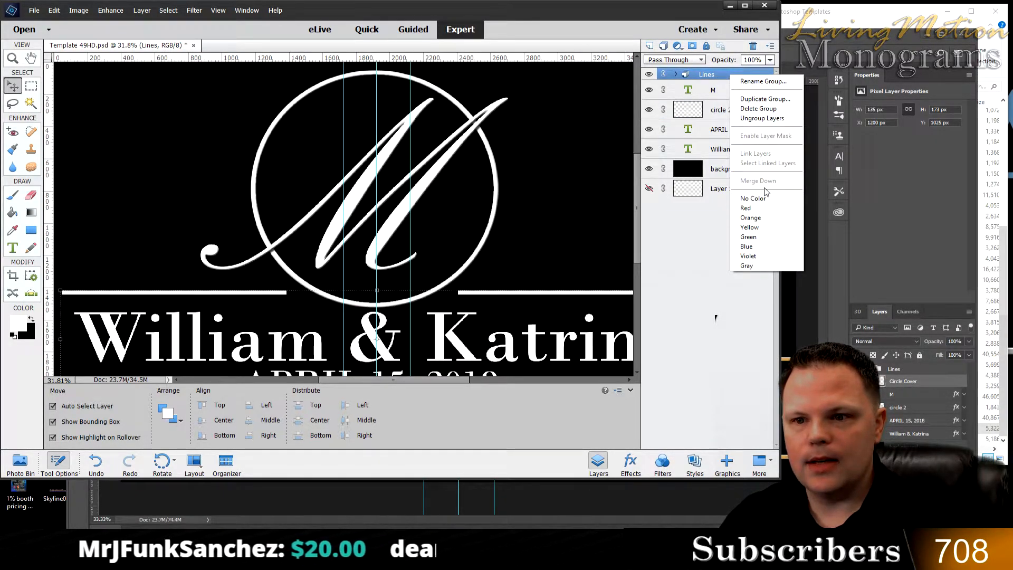
{"action": "right_click", "coordinate": [709, 76]}
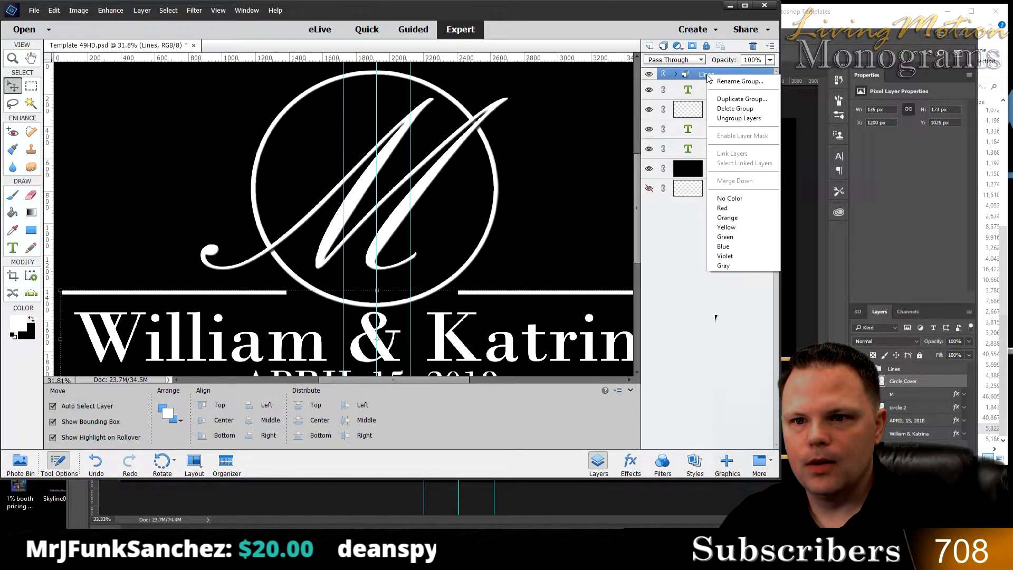
{"action": "left_click", "coordinate": [700, 75]}
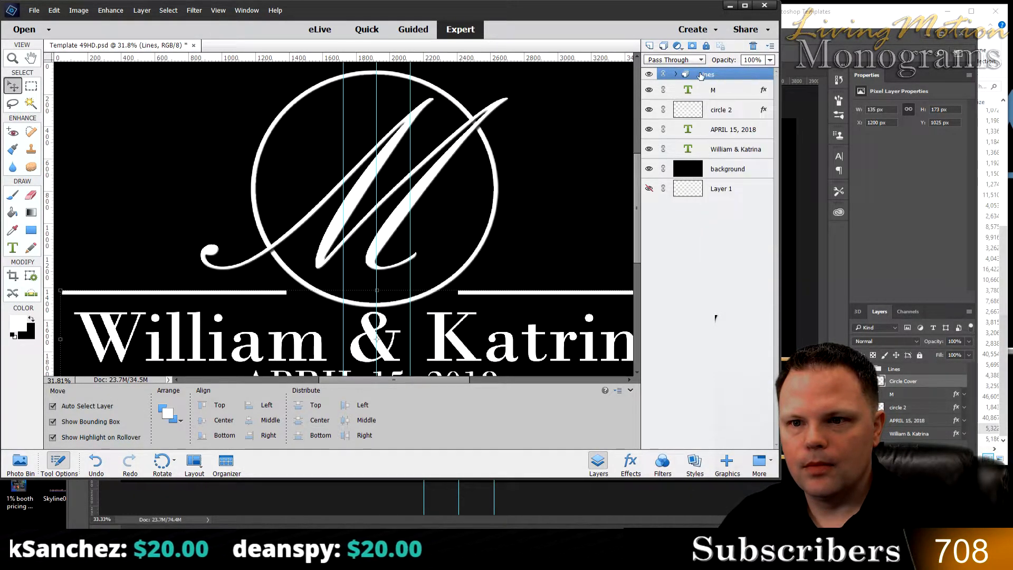
Step: Paste the copied layer style onto all four line layers inside the Lines group, and collapse the group
{"action": "left_click", "coordinate": [677, 75]}
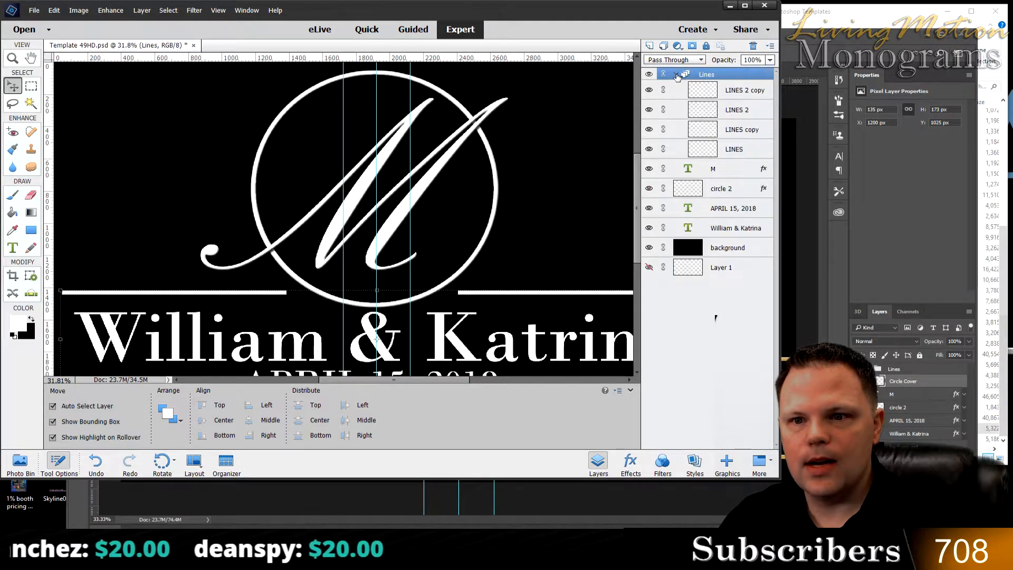
{"action": "left_click", "coordinate": [707, 87]}
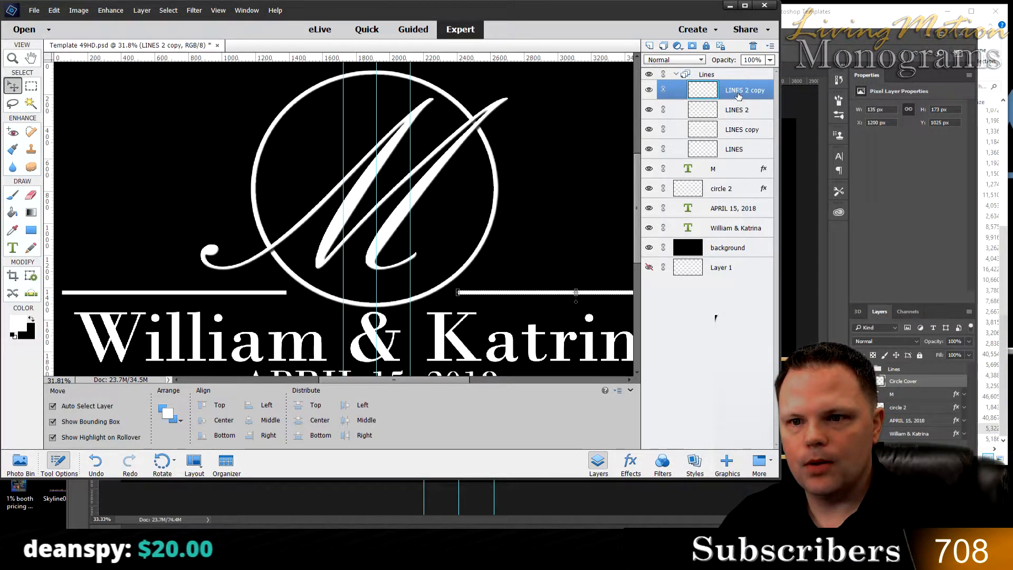
{"action": "left_click", "coordinate": [738, 150], "text": "shift"}
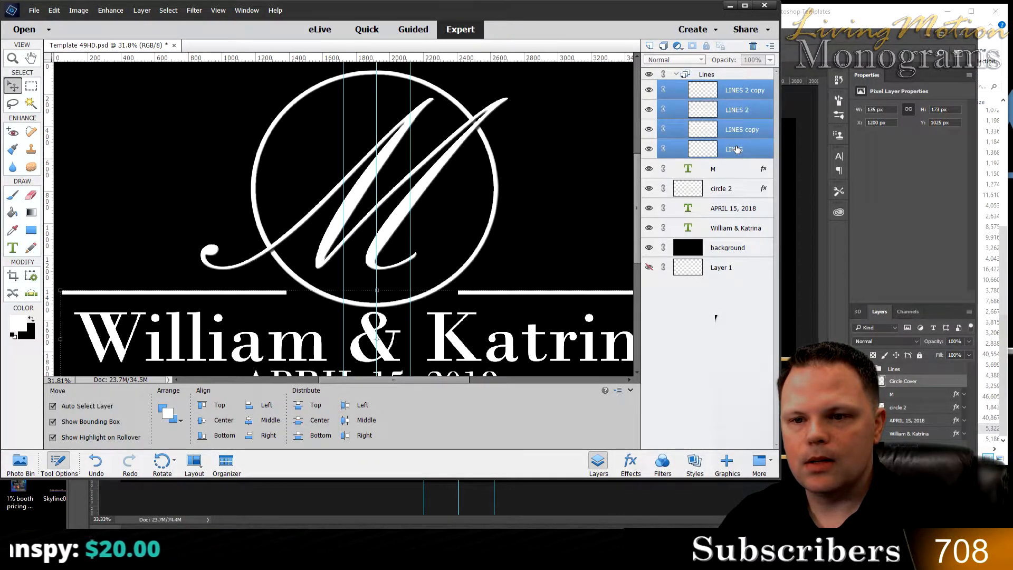
{"action": "right_click", "coordinate": [732, 91]}
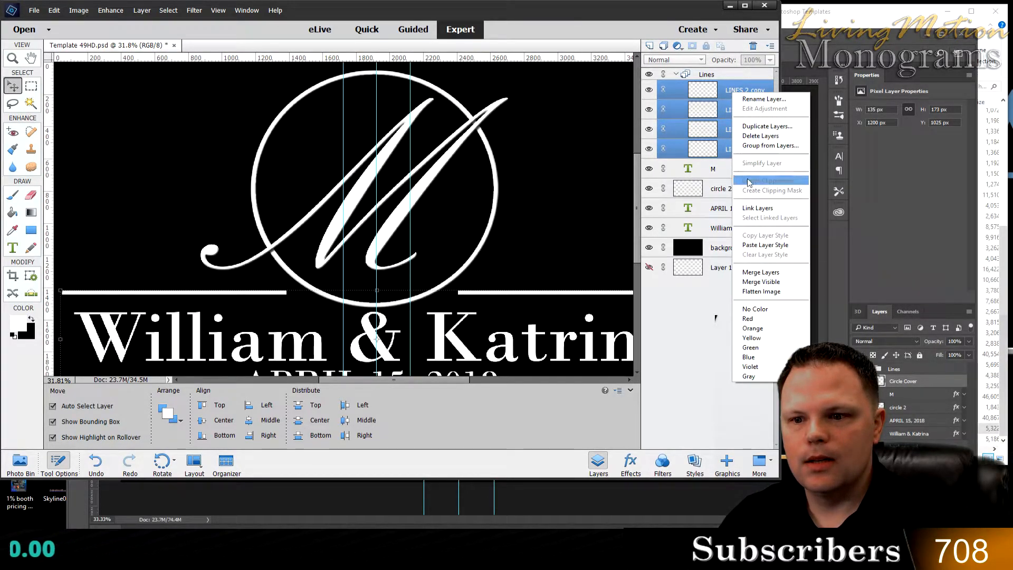
{"action": "left_click", "coordinate": [776, 250]}
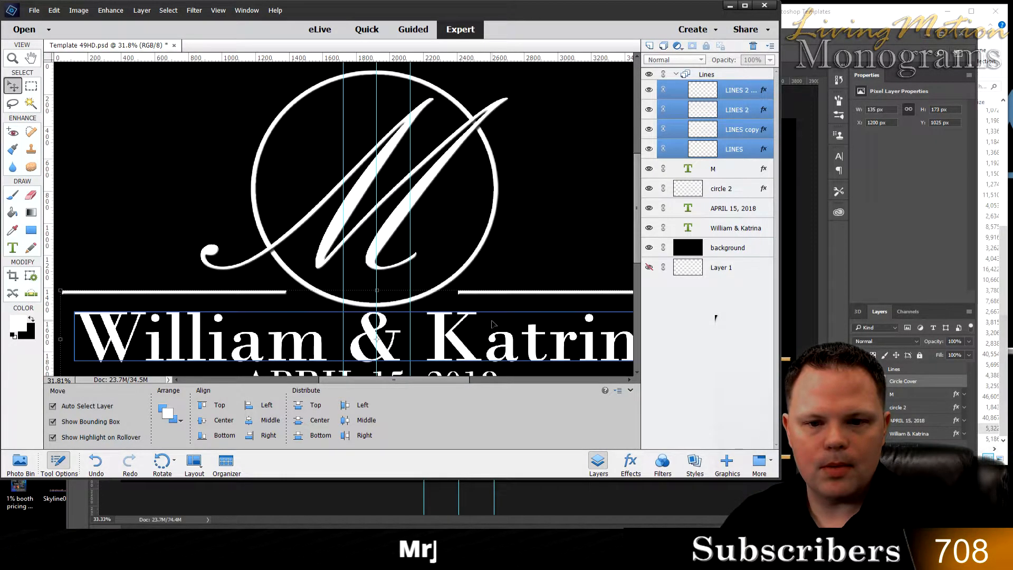
{"action": "left_click", "coordinate": [677, 75]}
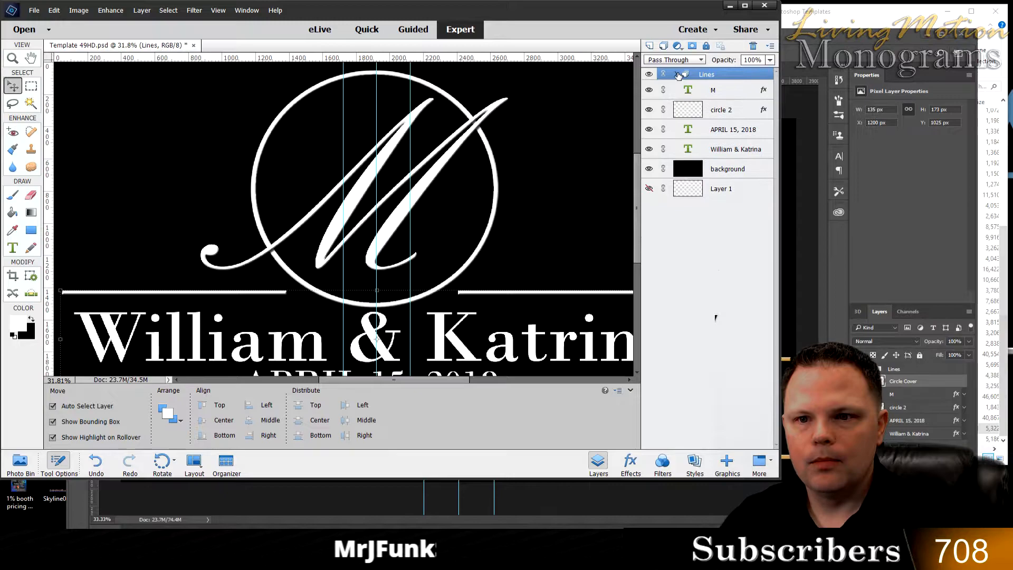
Step: Paste the copied layer style onto both the date and couple's names text layers, and check the whole design
{"action": "left_click", "coordinate": [727, 136]}
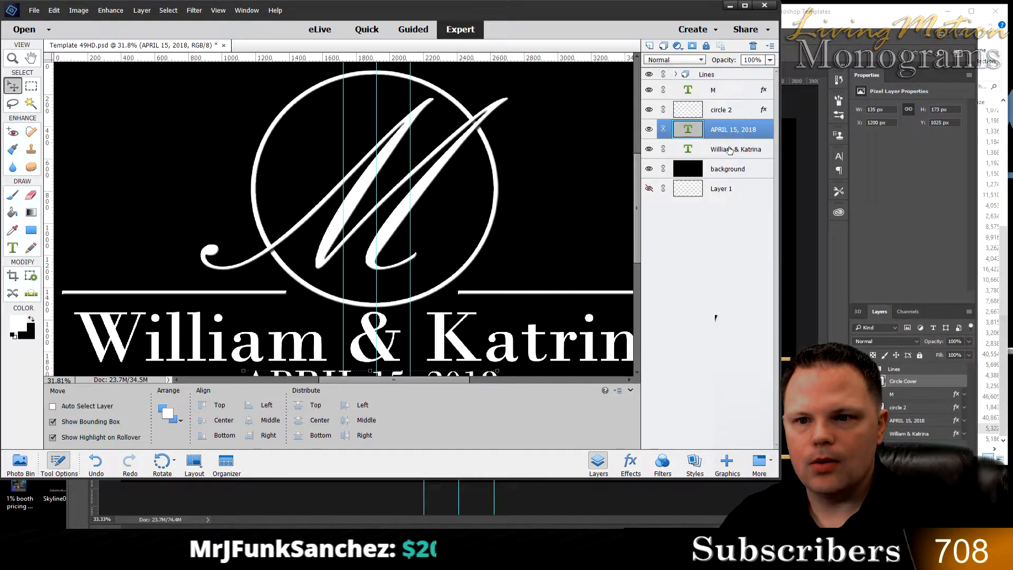
{"action": "left_click", "coordinate": [729, 150], "text": "ctrl"}
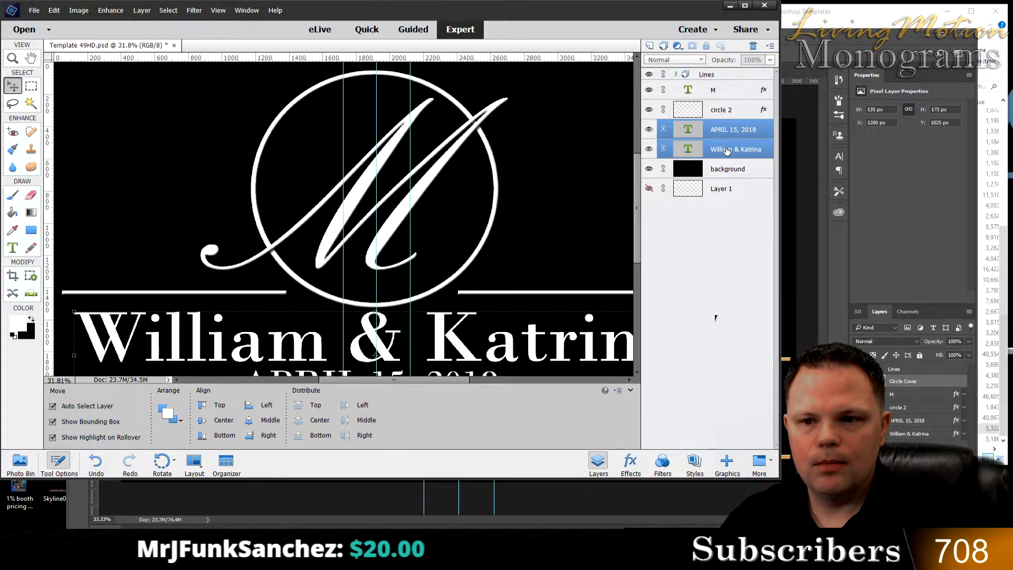
{"action": "right_click", "coordinate": [727, 151]}
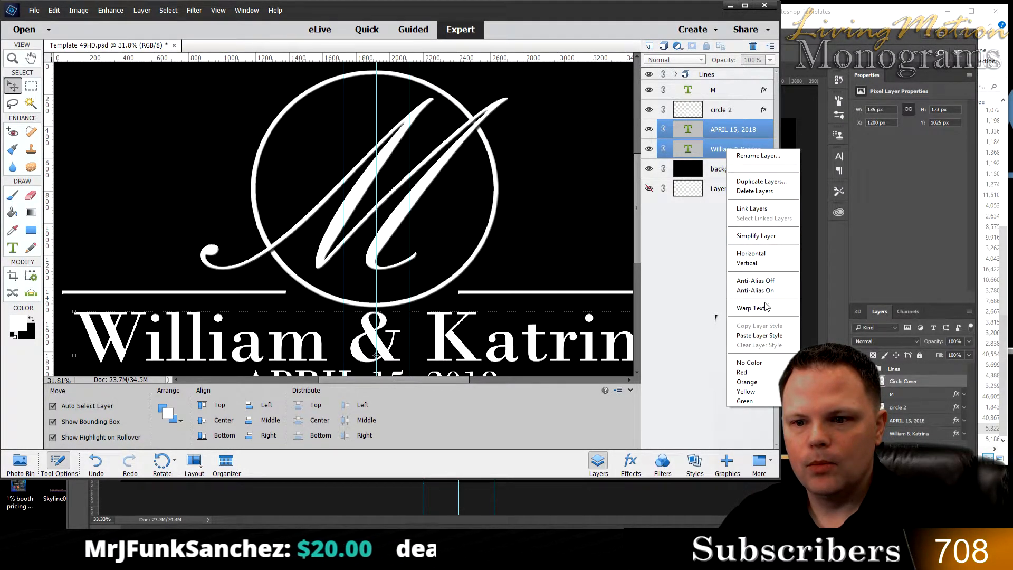
{"action": "left_click", "coordinate": [759, 336]}
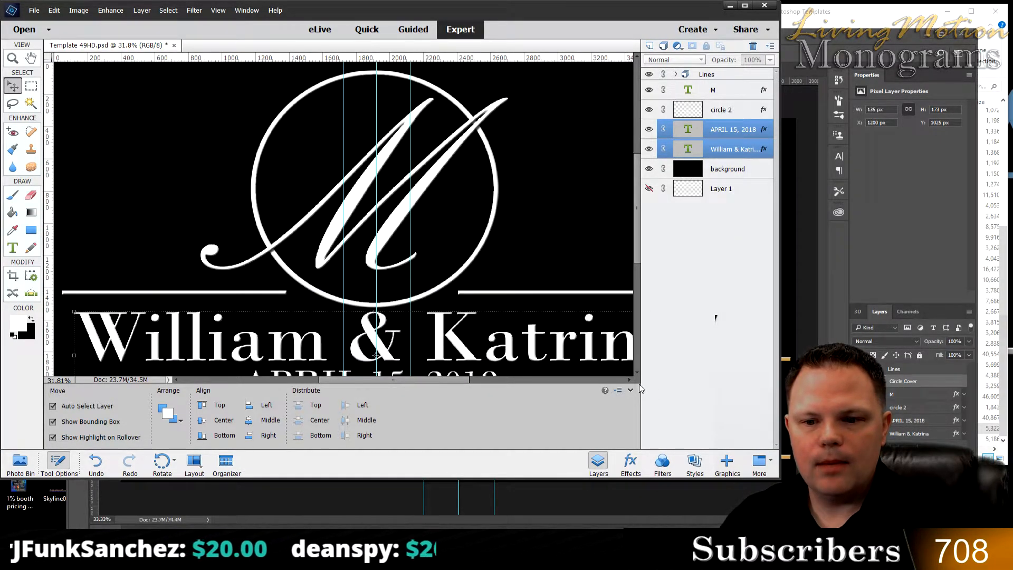
{"action": "key", "text": "ctrl+minus"}
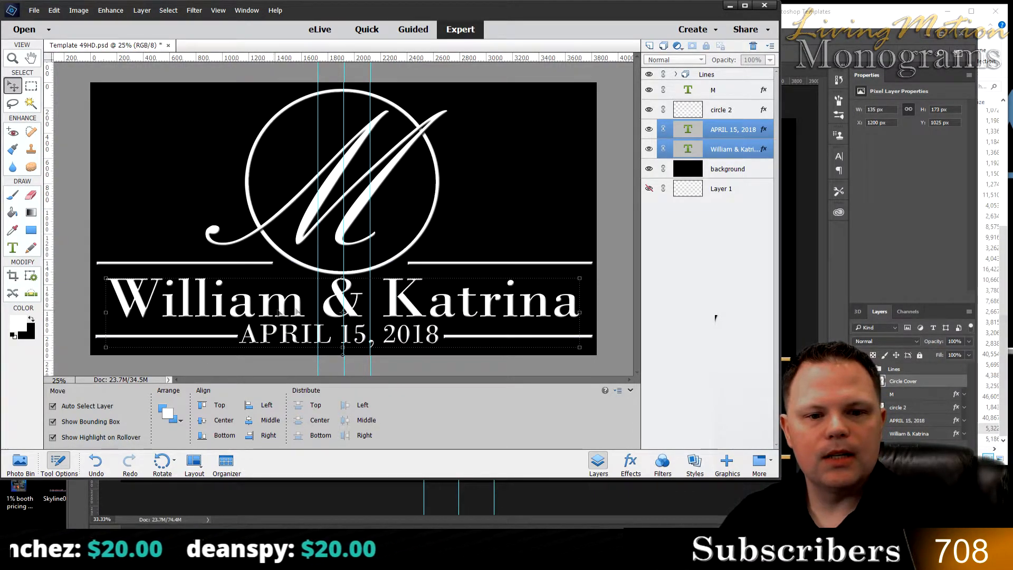
{"action": "left_click", "coordinate": [487, 206]}
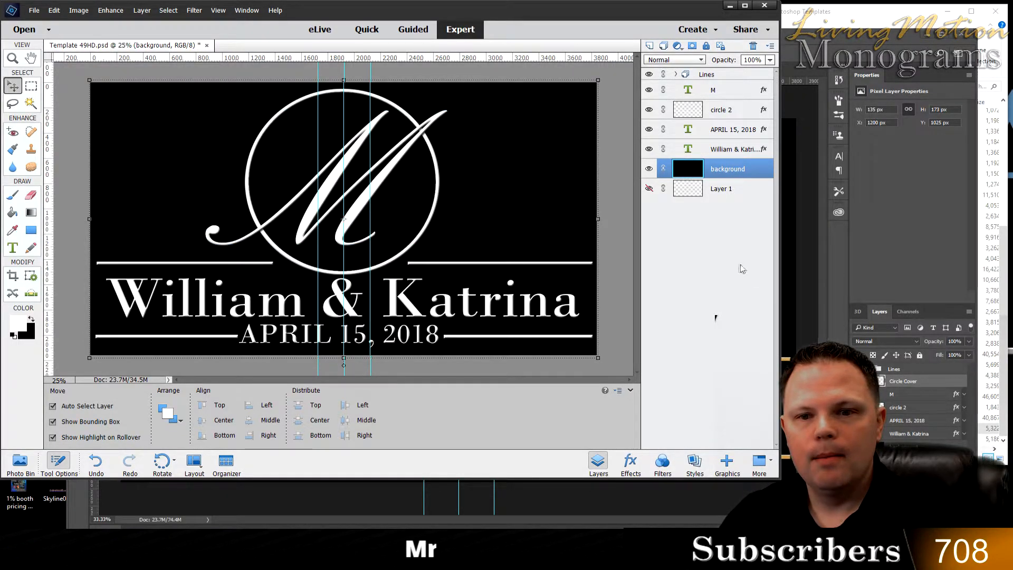
Step: Simplify the circle 2 layer to merge its layer style into the pixels
{"action": "left_click", "coordinate": [736, 110]}
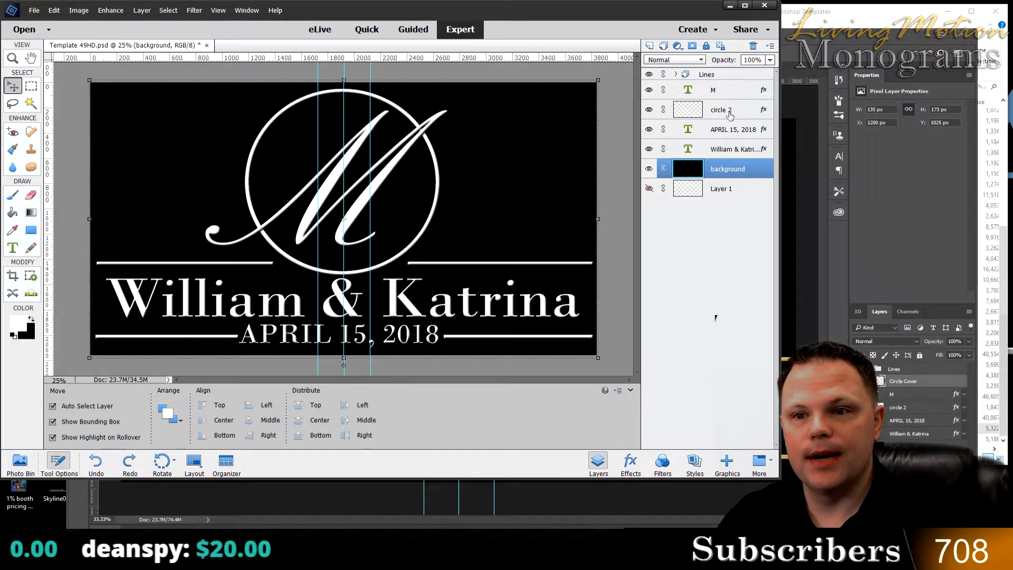
{"action": "right_click", "coordinate": [731, 110]}
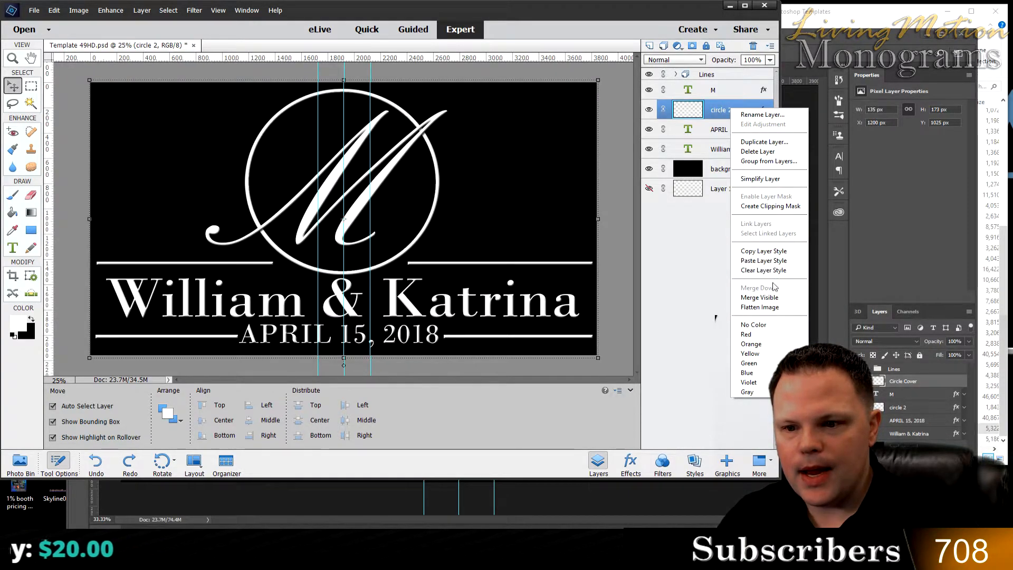
{"action": "left_click", "coordinate": [767, 179]}
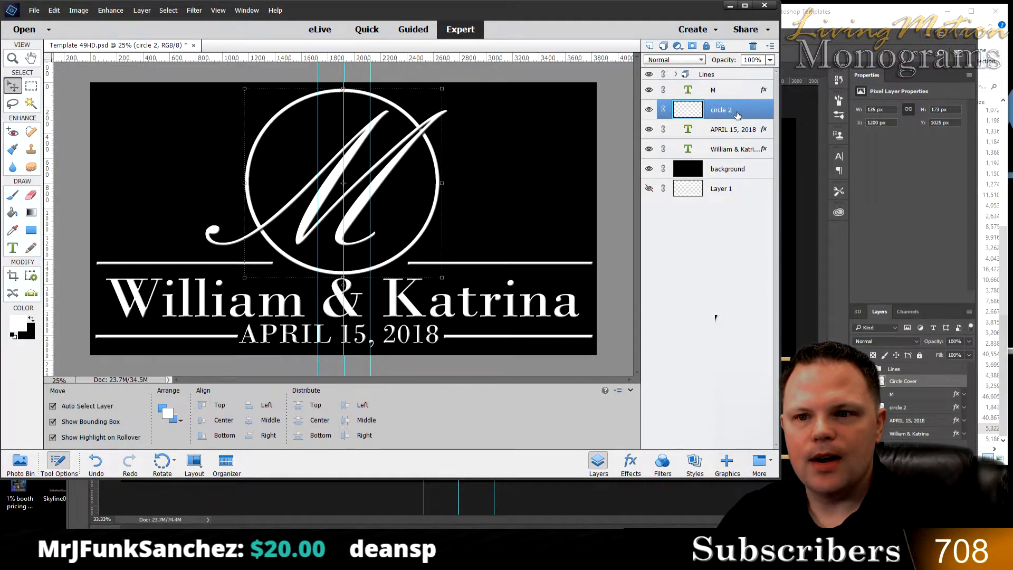
Step: Select the part of the circle where the M's lower-left tail crosses it with a rectangular marquee, and copy it to a new layer
{"action": "left_click", "coordinate": [31, 87]}
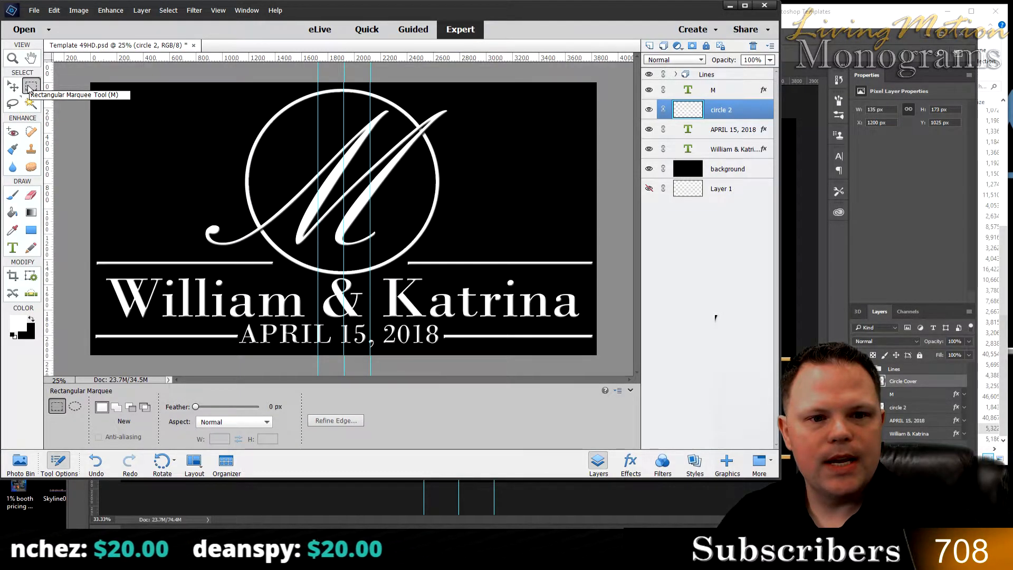
{"action": "left_click_drag", "start_coordinate": [243, 218], "coordinate": [277, 240]}
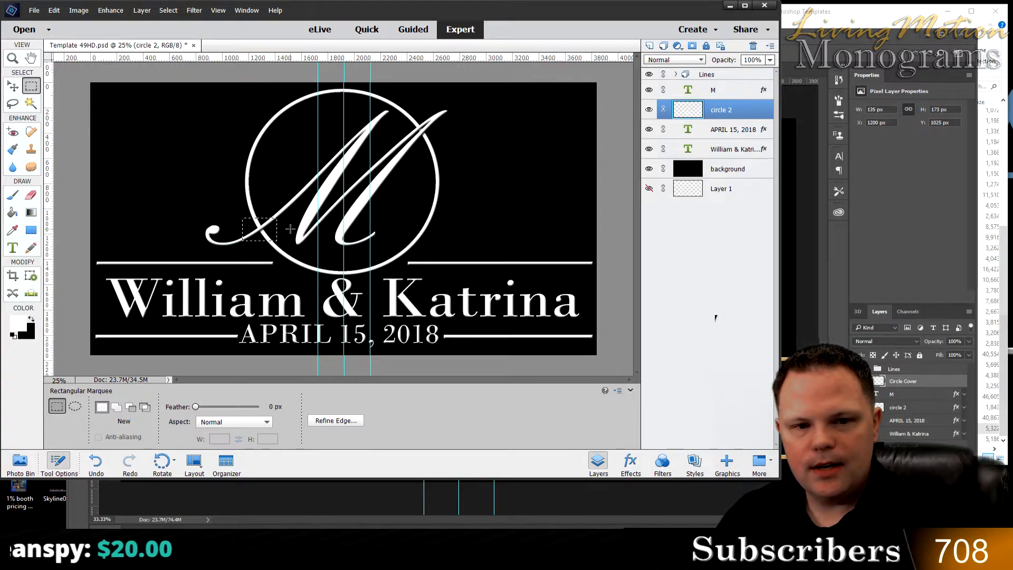
{"action": "key", "text": "ctrl+j"}
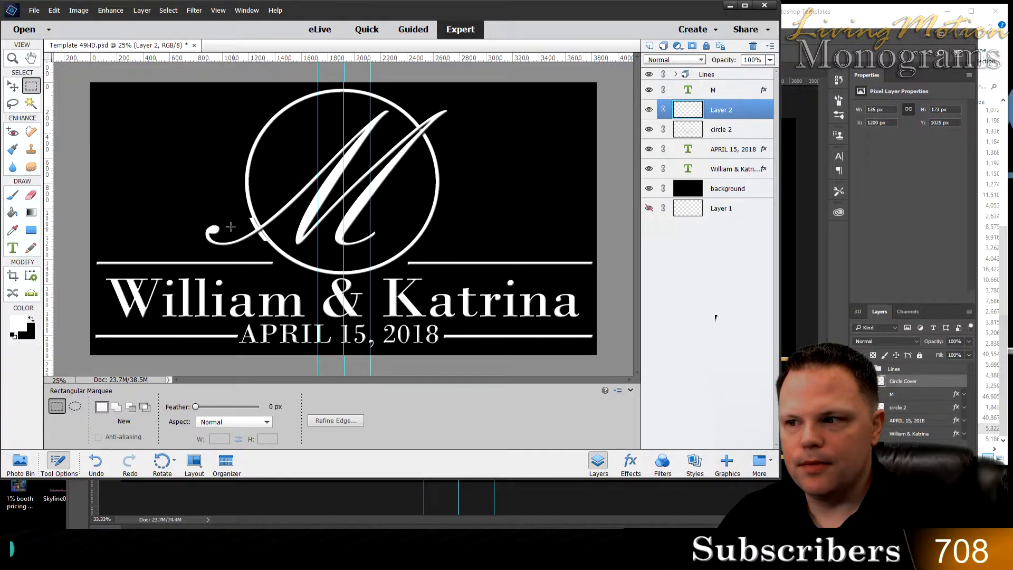
{"action": "key", "text": "ctrl+plus"}
{"action": "key", "text": "ctrl+plus"}
{"action": "key", "text": "ctrl+plus"}
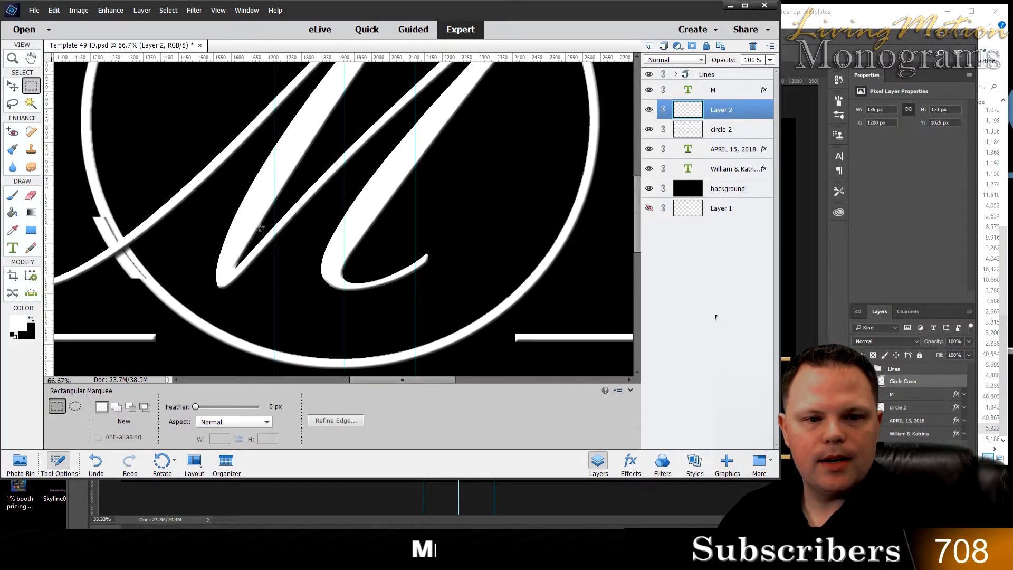
{"action": "left_click_drag", "start_coordinate": [369, 378], "coordinate": [304, 379]}
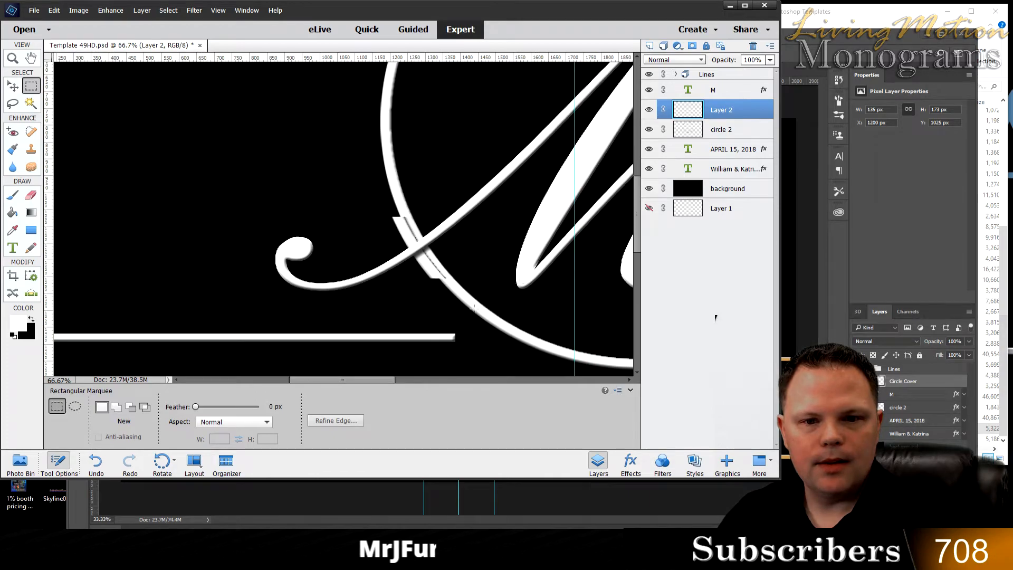
Step: Rename the copied circle piece's layer as Circle Cover and move it directly above the M layer
{"action": "double_click", "coordinate": [726, 111]}
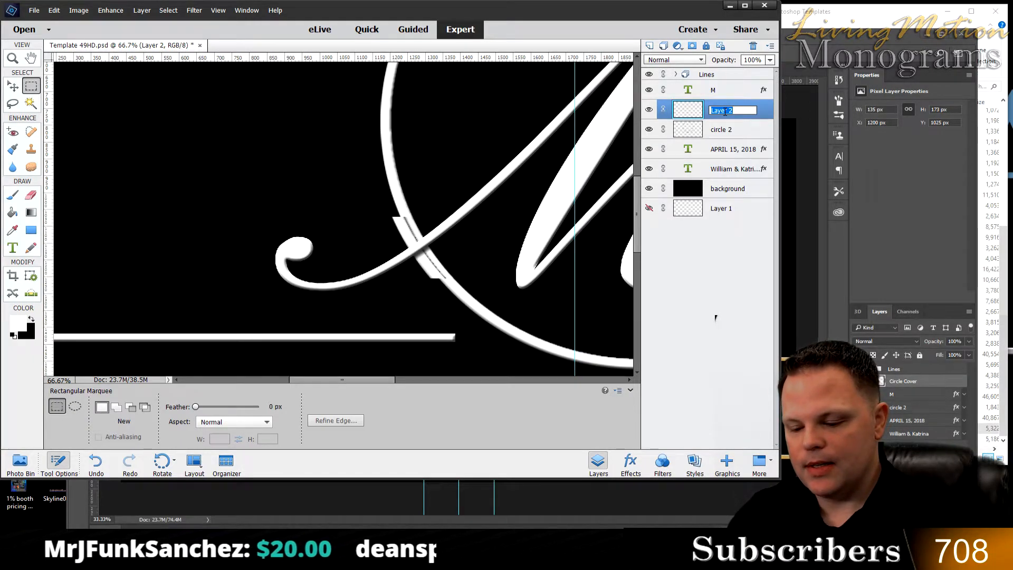
{"action": "type", "text": "cov"}
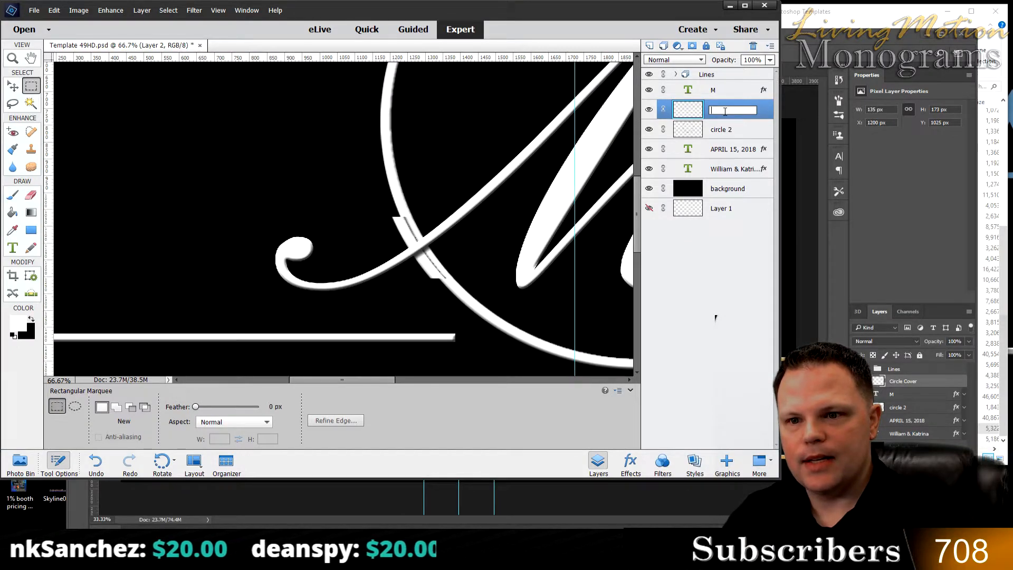
{"action": "key", "text": "BackSpace"}
{"action": "key", "text": "BackSpace"}
{"action": "key", "text": "BackSpace"}
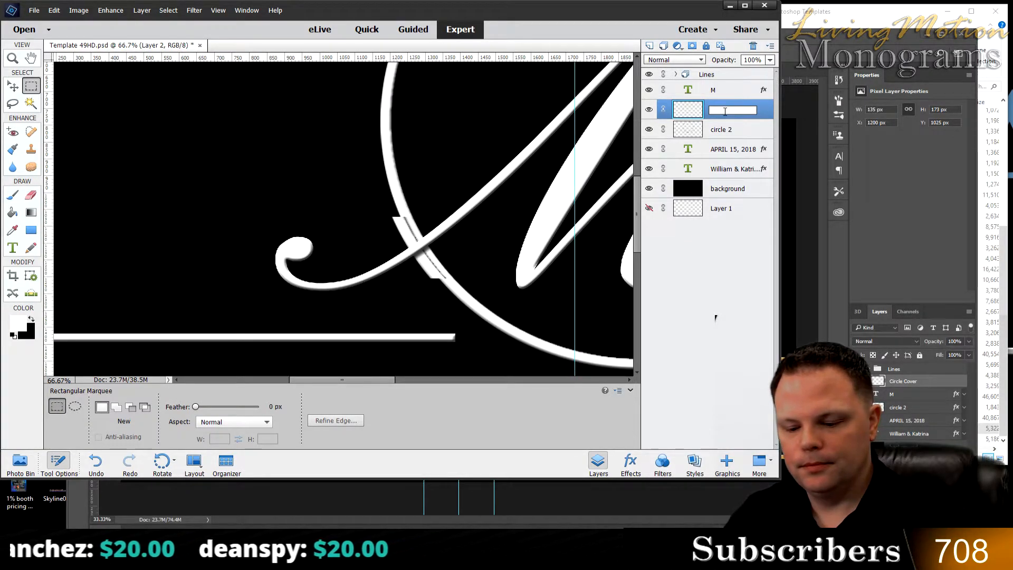
{"action": "type", "text": "Circle Cover"}
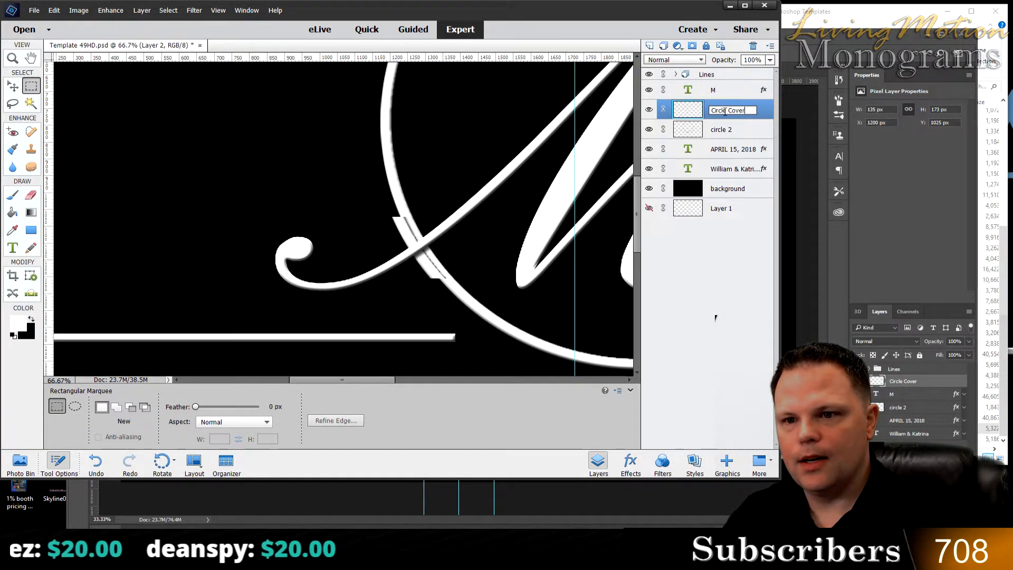
{"action": "key", "text": "Return"}
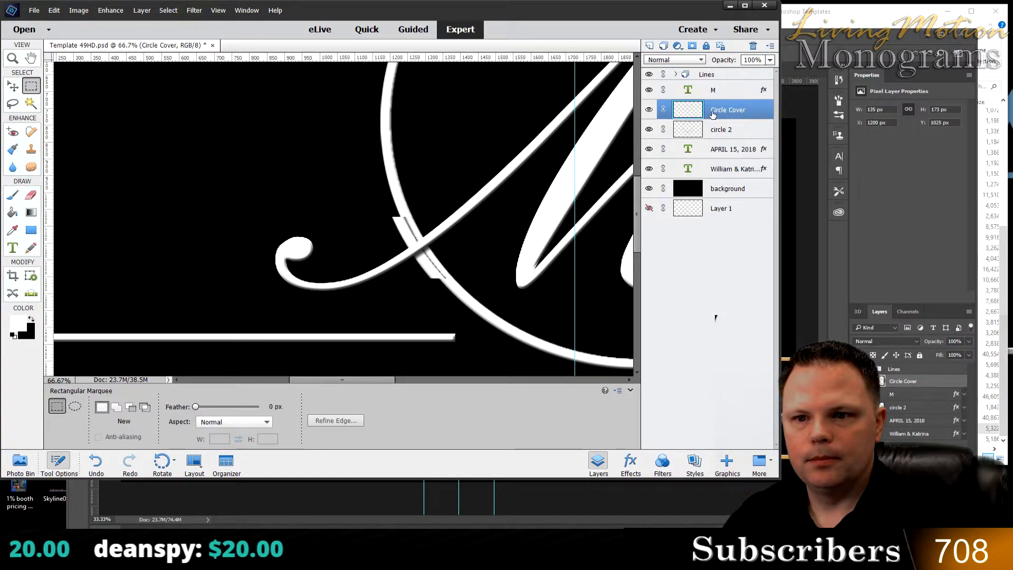
{"action": "left_click_drag", "start_coordinate": [713, 115], "coordinate": [713, 88]}
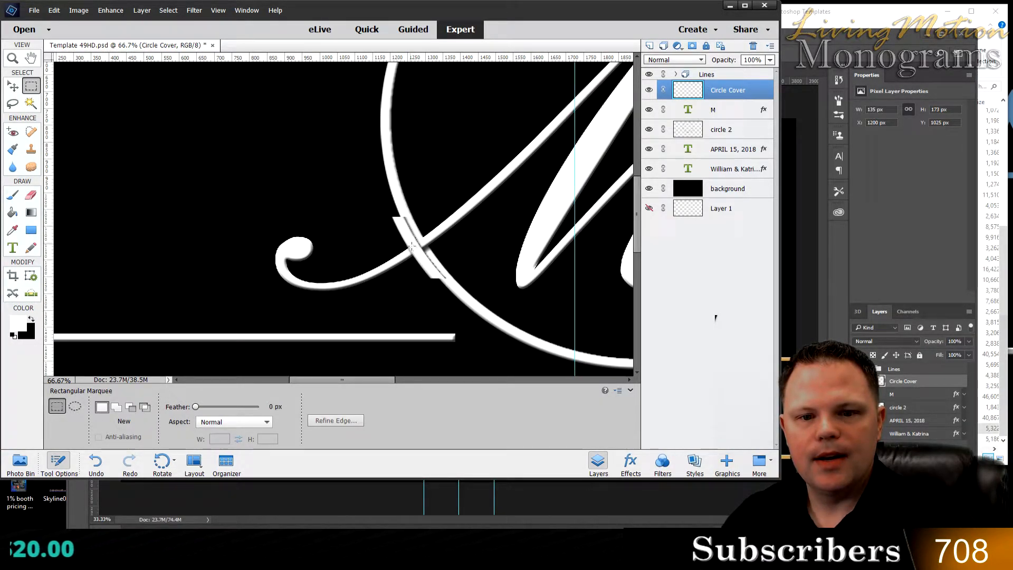
Step: Nudge the Circle Cover piece up and to the right with the Move tool until it lines up with the circle over the M's tail
{"action": "left_click", "coordinate": [13, 87]}
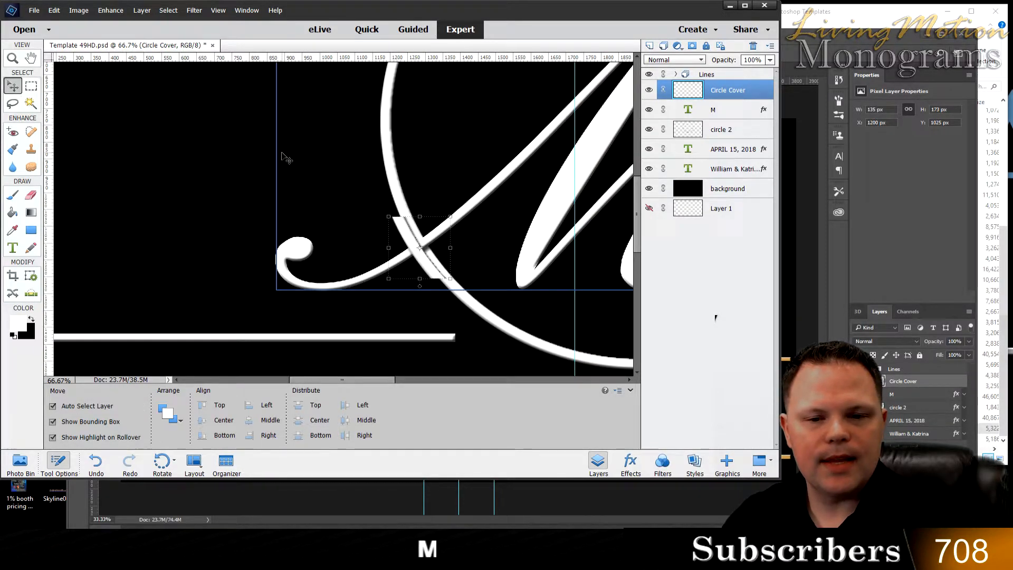
{"action": "key", "text": "Up"}
{"action": "key", "text": "Up"}
{"action": "key", "text": "Up"}
{"action": "key", "text": "Up"}
{"action": "key", "text": "Up"}
{"action": "key", "text": "Up"}
{"action": "key", "text": "Up"}
{"action": "key", "text": "Up"}
{"action": "key", "text": "Right"}
{"action": "key", "text": "Right"}
{"action": "key", "text": "Right"}
{"action": "key", "text": "Right"}
{"action": "key", "text": "Right"}
{"action": "key", "text": "Right"}
{"action": "key", "text": "Right"}
{"action": "key", "text": "Right"}
{"action": "key", "text": "Right"}
{"action": "key", "text": "Right"}
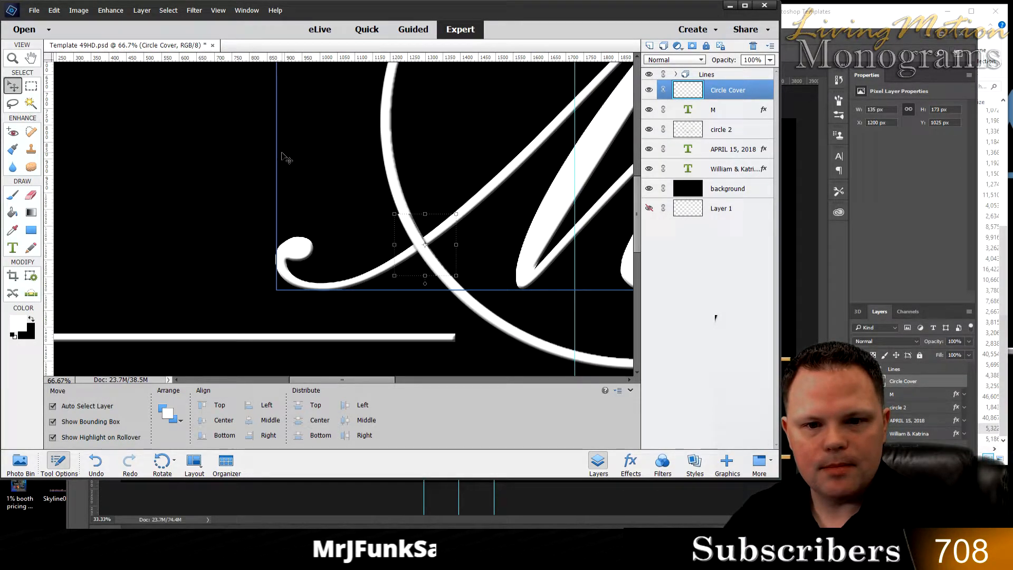
{"action": "key", "text": "Right"}
{"action": "key", "text": "Right"}
{"action": "key", "text": "Right"}
{"action": "key", "text": "Right"}
{"action": "key", "text": "Right"}
{"action": "key", "text": "Right"}
{"action": "key", "text": "Right"}
{"action": "key", "text": "Left"}
{"action": "key", "text": "Left"}
{"action": "key", "text": "Left"}
{"action": "key", "text": "Left"}
{"action": "key", "text": "Up"}
{"action": "key", "text": "Up"}
{"action": "key", "text": "Up"}
{"action": "key", "text": "Up"}
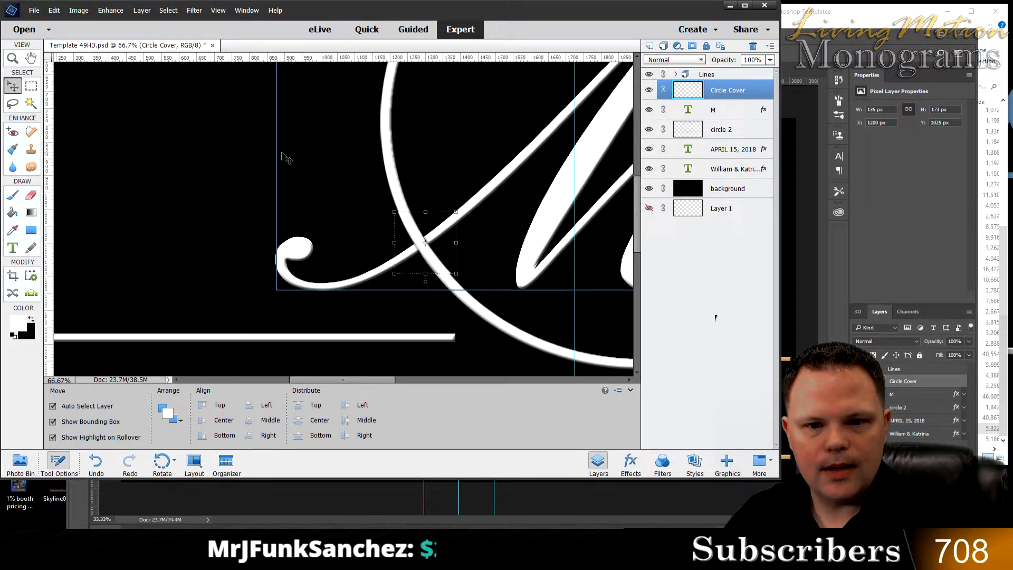
{"action": "key", "text": "Left"}
{"action": "key", "text": "Left"}
{"action": "key", "text": "Left"}
{"action": "key", "text": "Left"}
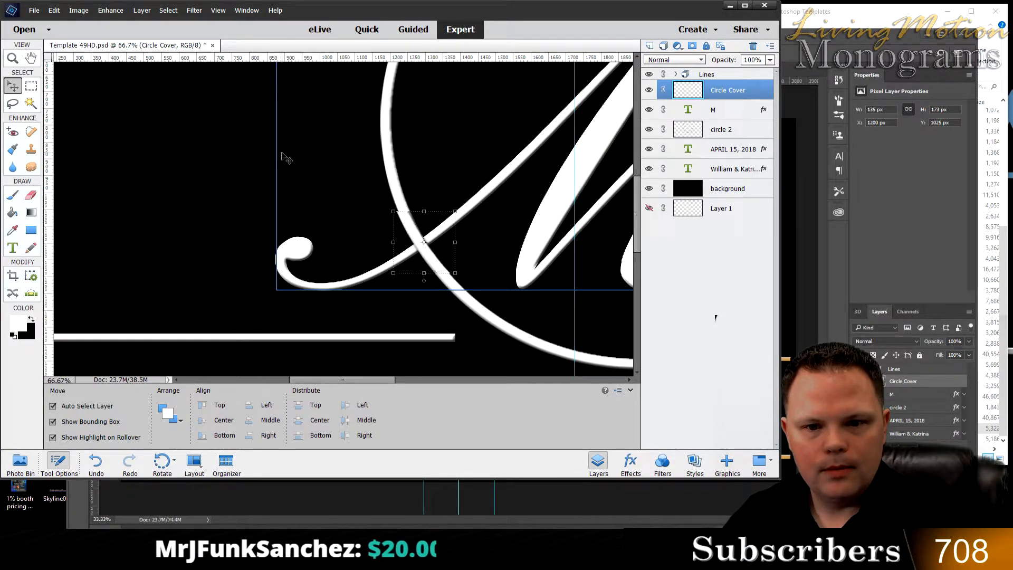
{"action": "key", "text": "Down"}
{"action": "key", "text": "Down"}
{"action": "key", "text": "Down"}
{"action": "key", "text": "Down"}
{"action": "key", "text": "Down"}
{"action": "key", "text": "Right"}
{"action": "key", "text": "Right"}
{"action": "key", "text": "Right"}
{"action": "key", "text": "Right"}
{"action": "key", "text": "Right"}
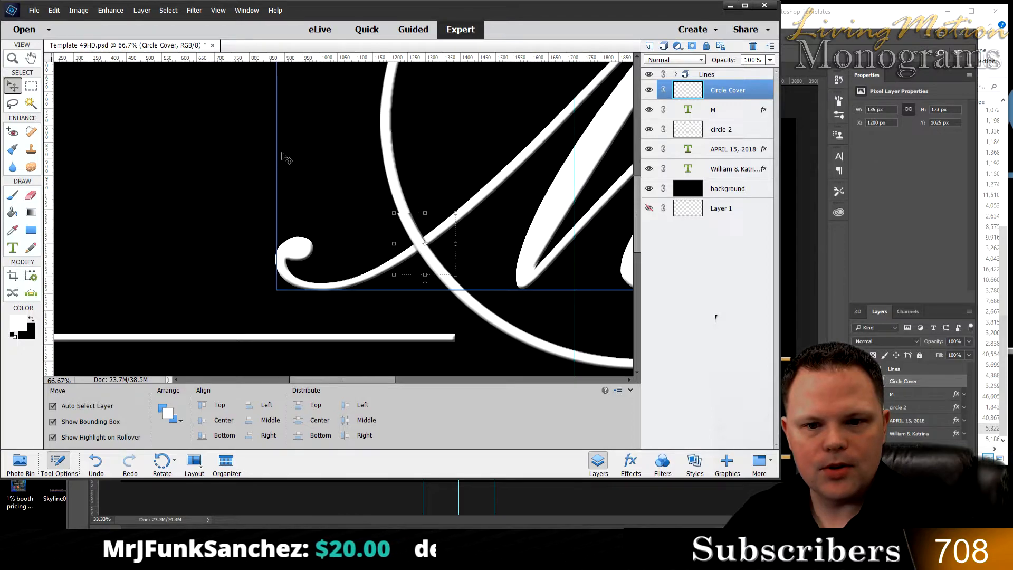
Step: Nudge the Circle Cover piece down and to the right so it lines up with the circle beneath it
{"action": "key", "text": "Down"}
{"action": "key", "text": "Down"}
{"action": "key", "text": "Down"}
{"action": "key", "text": "Down"}
{"action": "key", "text": "Right"}
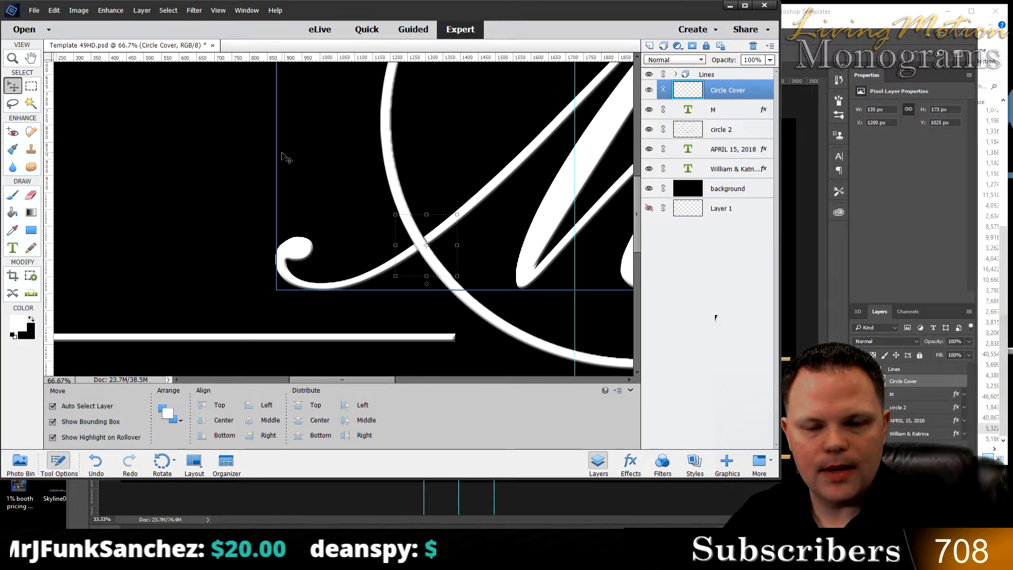
{"action": "key", "text": "Down"}
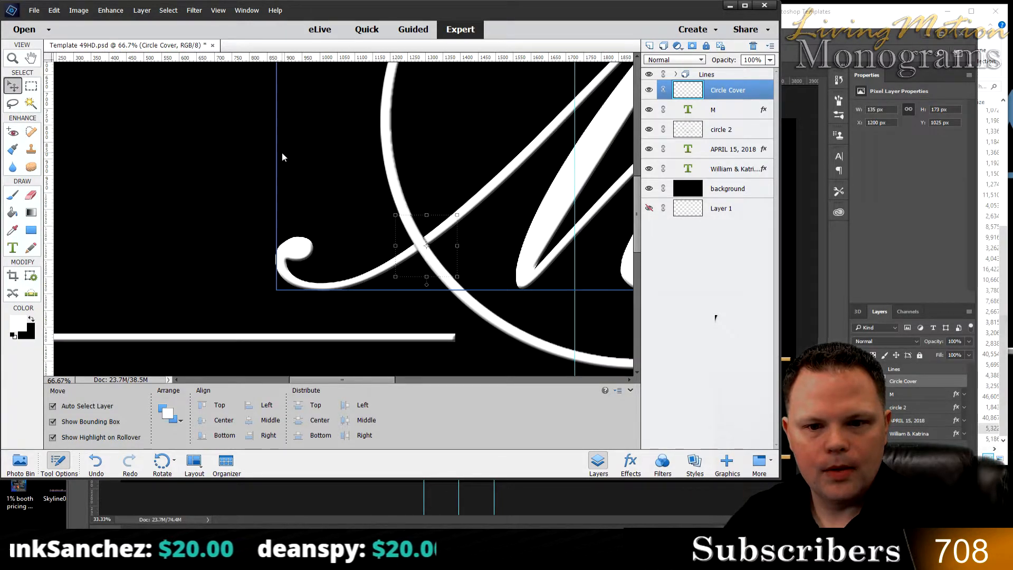
{"action": "key", "text": "Right"}
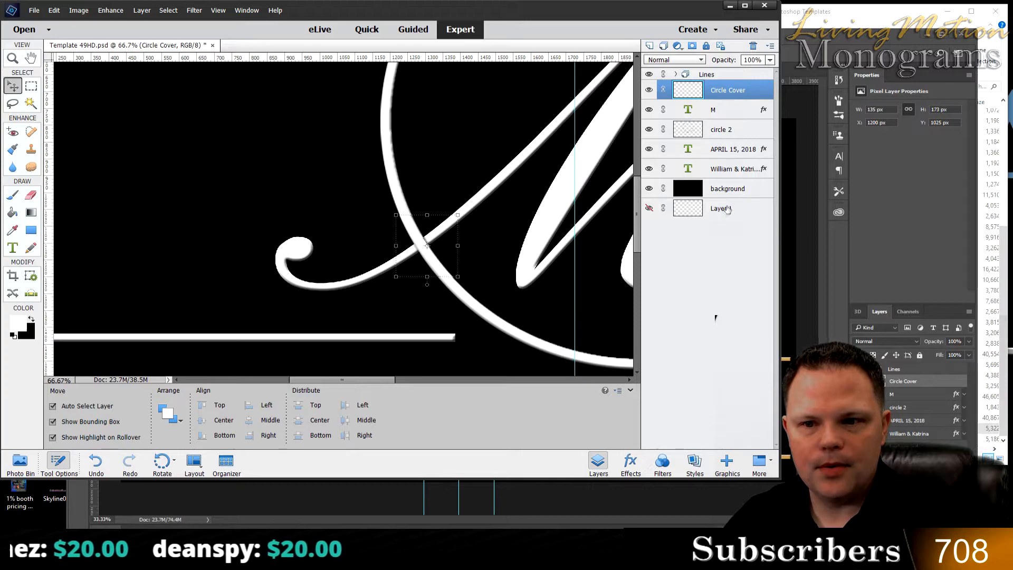
{"action": "left_click", "coordinate": [735, 191]}
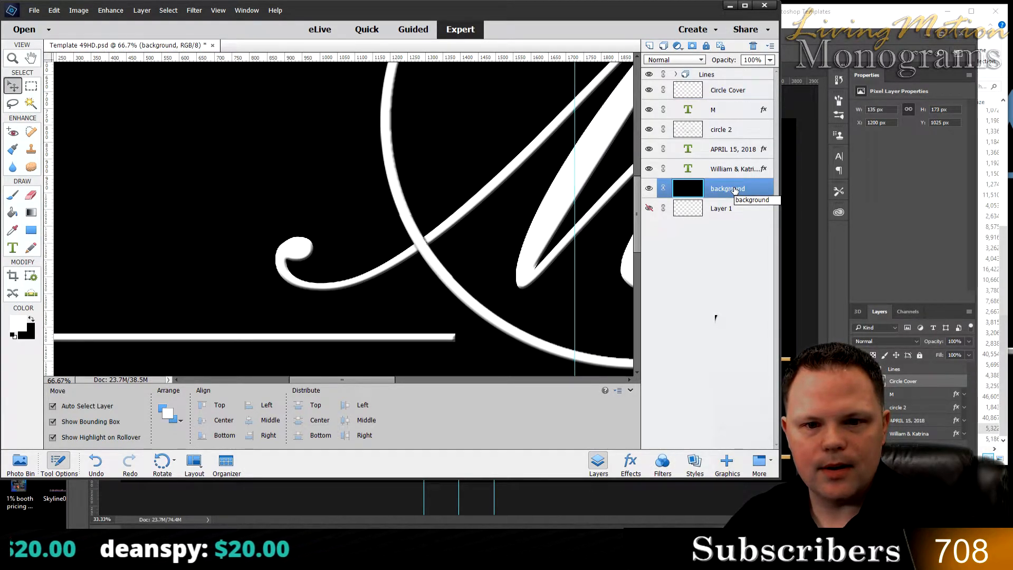
Step: Check the crossing at high magnification and fine-tune the Circle Cover piece by nudging it further down and right onto the circle
{"action": "key", "text": "ctrl+equal"}
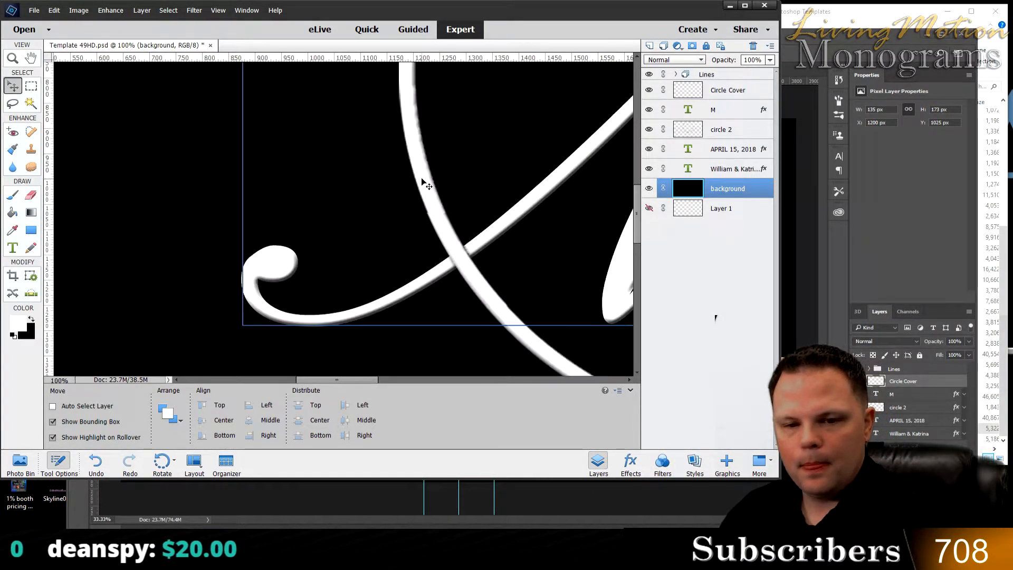
{"action": "key", "text": "ctrl+equal"}
{"action": "left_click_drag", "start_coordinate": [324, 379], "coordinate": [348, 375]}
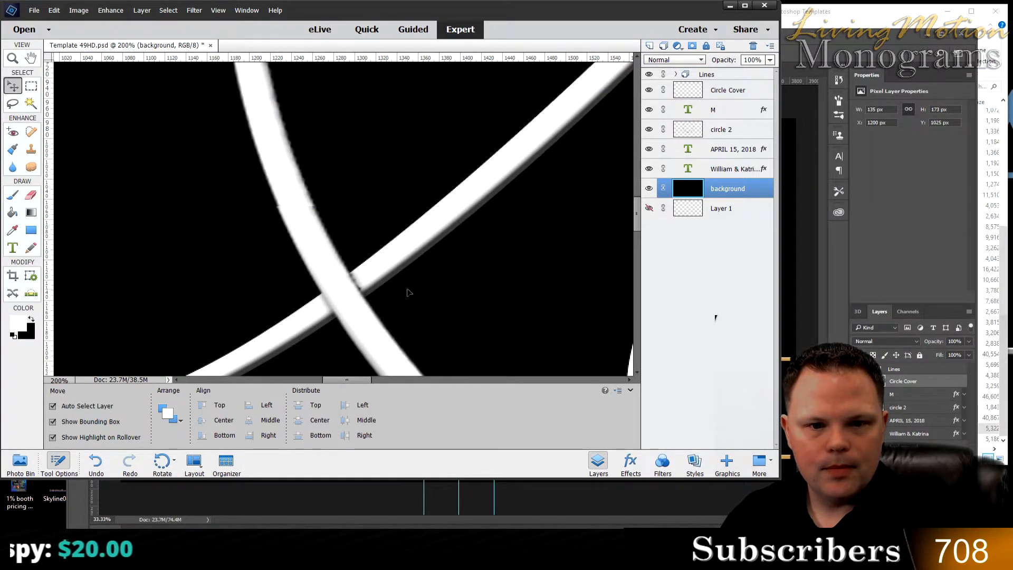
{"action": "scroll", "coordinate": [516, 293], "scroll_direction": "down", "scroll_amount": 2}
{"action": "scroll", "coordinate": [517, 293], "scroll_direction": "up", "scroll_amount": 1}
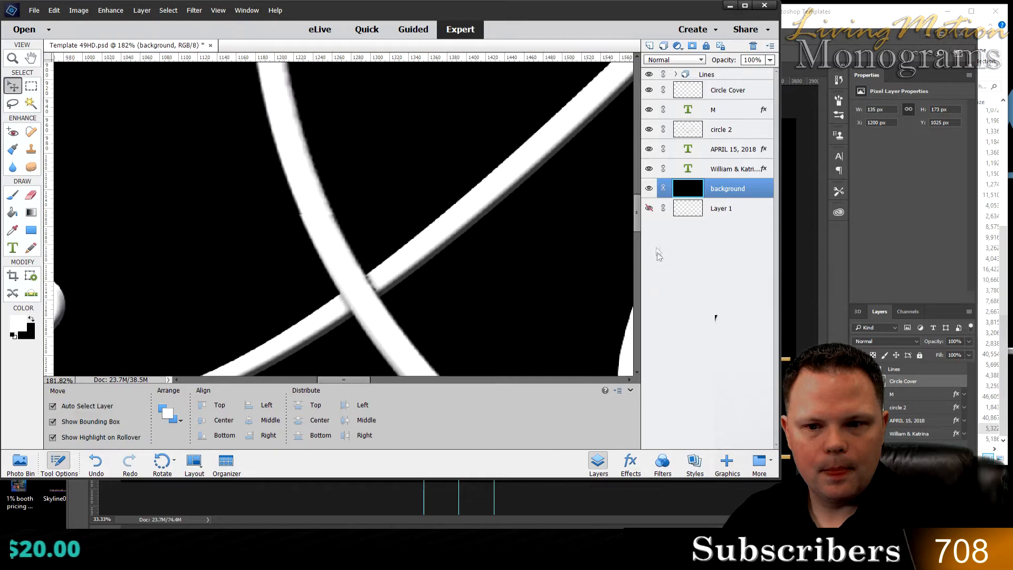
{"action": "left_click_drag", "start_coordinate": [636, 215], "coordinate": [643, 226]}
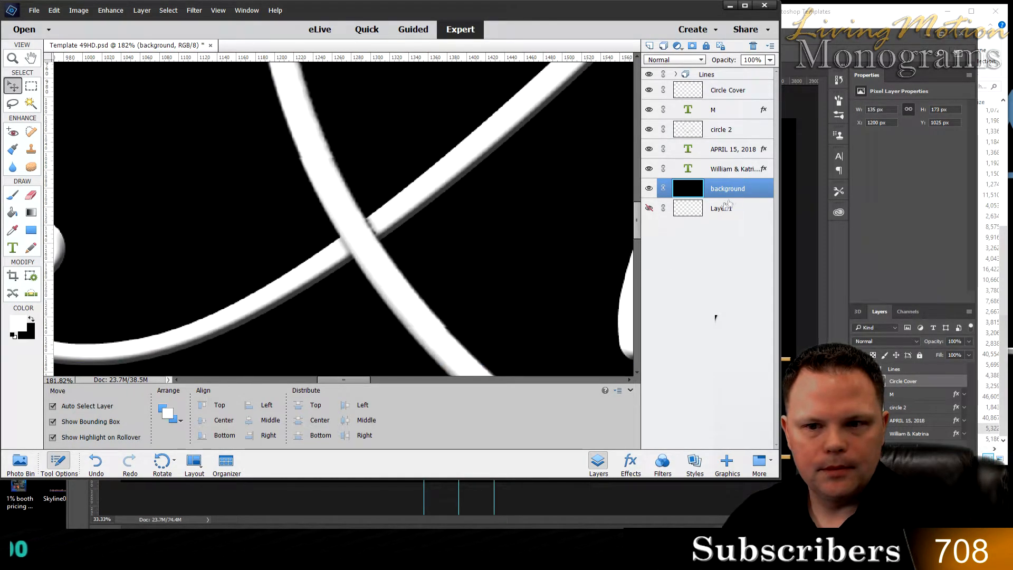
{"action": "left_click", "coordinate": [730, 91]}
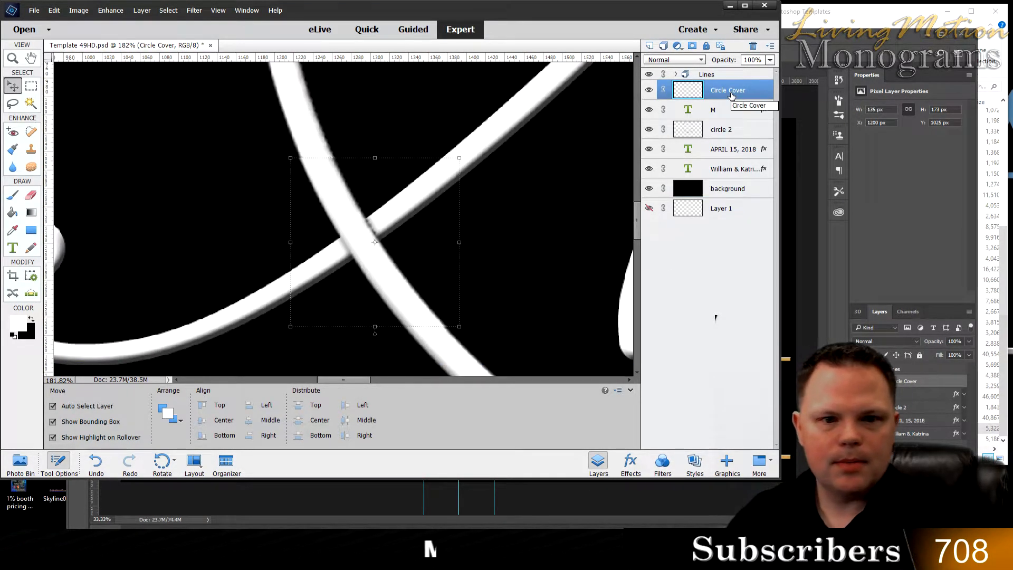
{"action": "key", "text": "Right"}
{"action": "key", "text": "Down"}
{"action": "key", "text": "Right"}
{"action": "key", "text": "Down"}
{"action": "key", "text": "Down"}
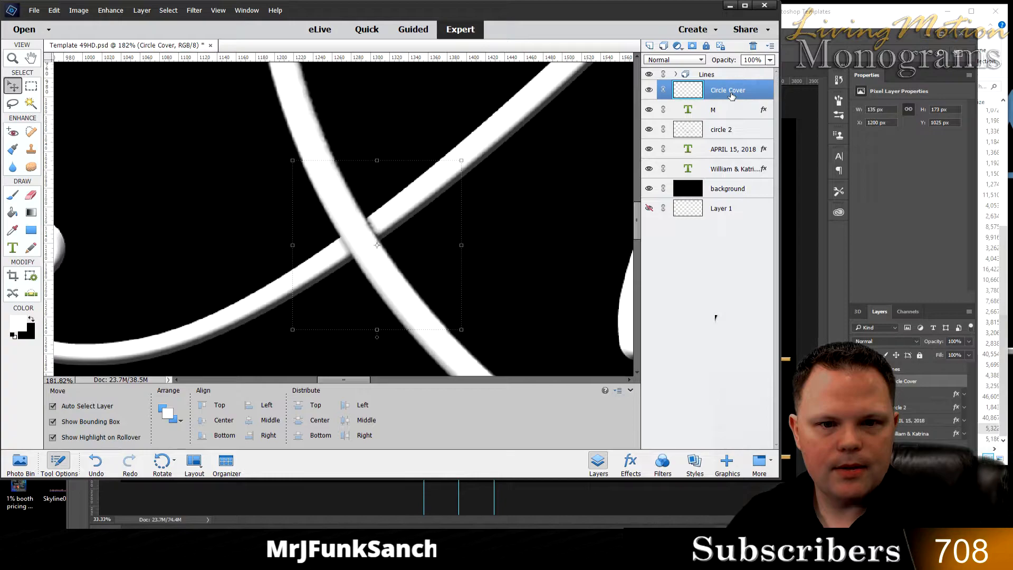
{"action": "left_click", "coordinate": [721, 190]}
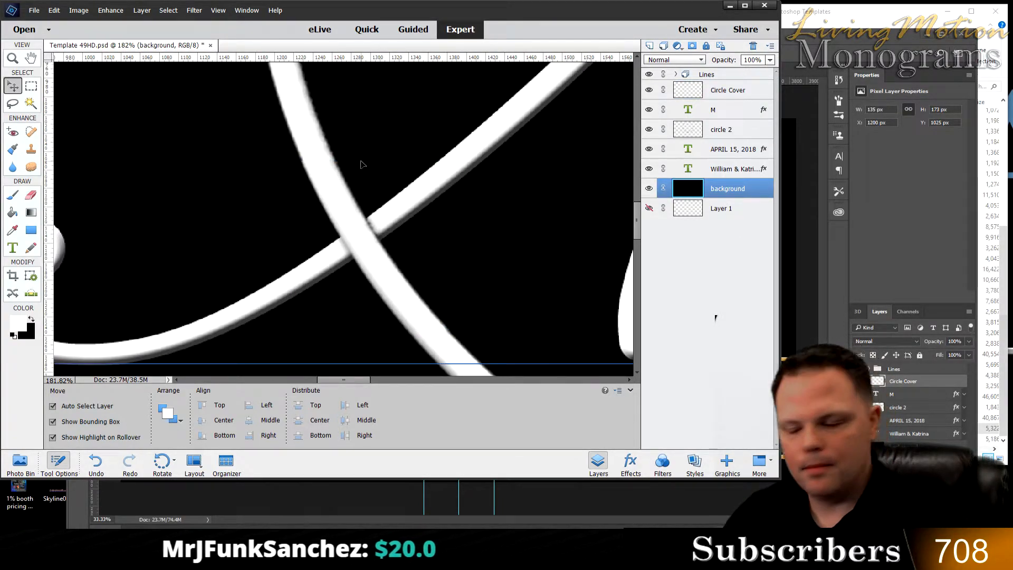
Step: Review the whole white monogram and minimize Photoshop Elements to switch to the gold version in Photoshop
{"action": "key", "text": "ctrl+minus"}
{"action": "key", "text": "ctrl+minus"}
{"action": "key", "text": "ctrl+minus"}
{"action": "key", "text": "ctrl+minus"}
{"action": "key", "text": "ctrl+minus"}
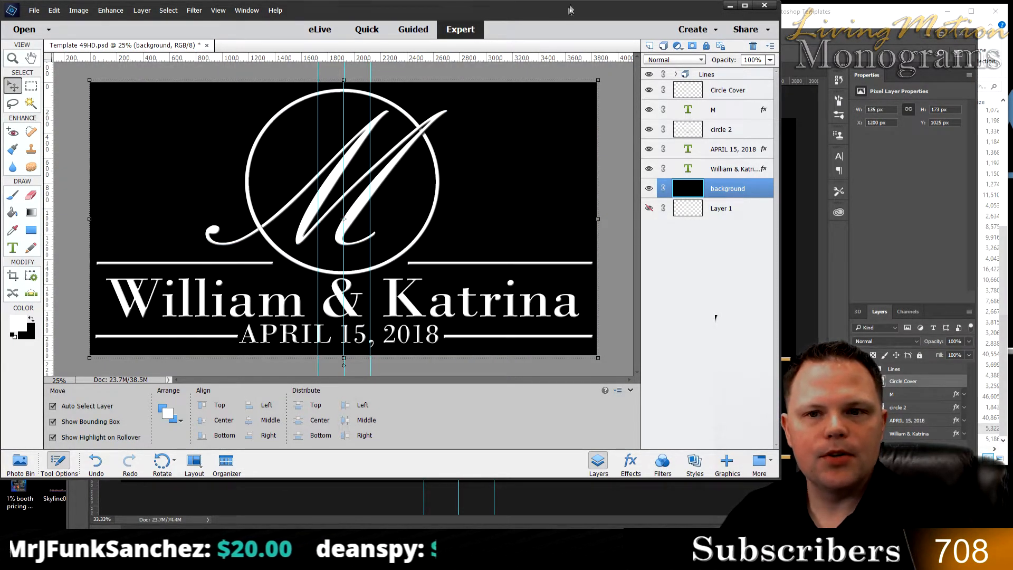
{"action": "left_click_drag", "start_coordinate": [569, 10], "coordinate": [620, 21]}
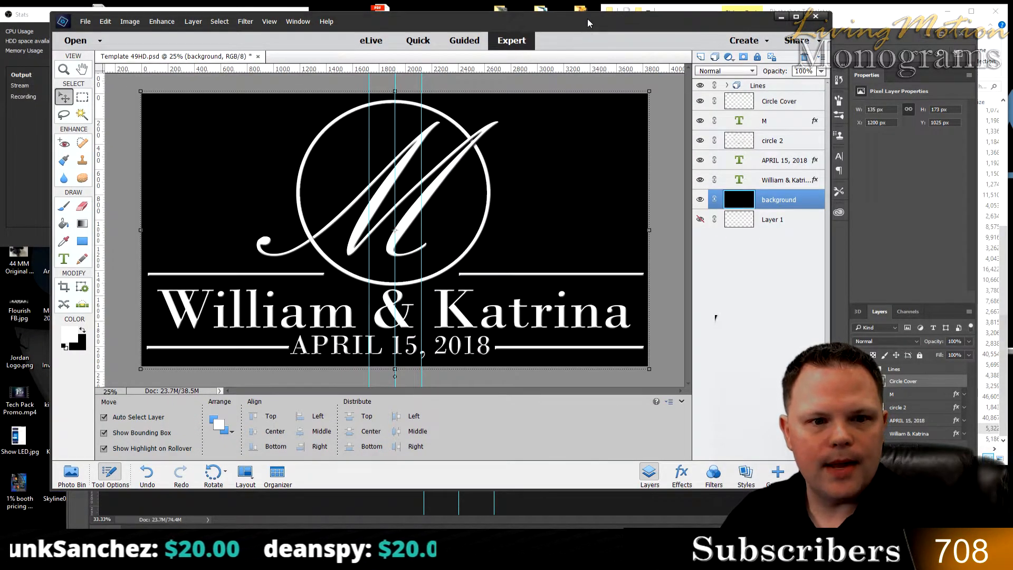
{"action": "left_click", "coordinate": [781, 17]}
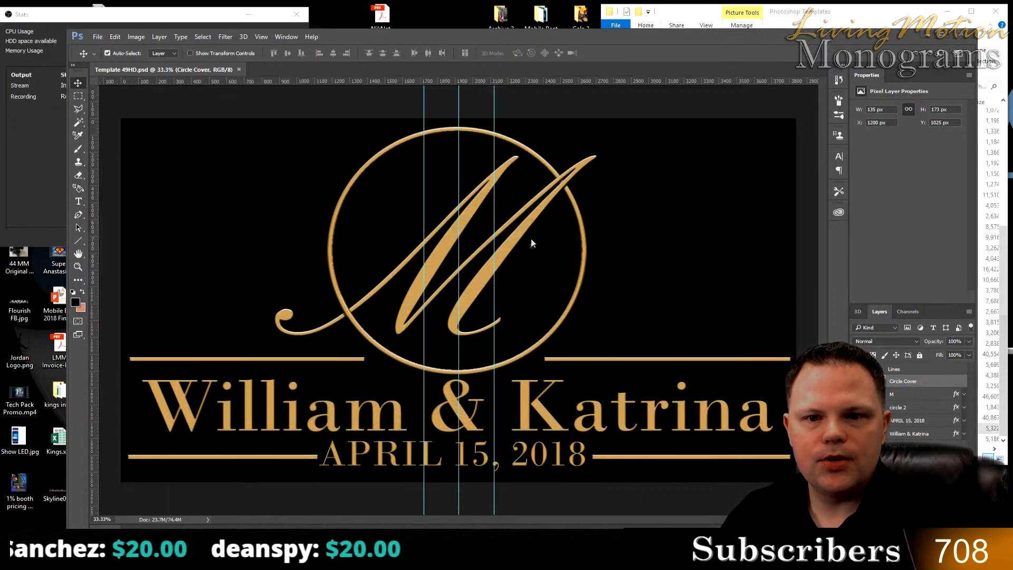
Step: Reposition and shrink the Photoshop window so its layer list stays in view, and minimize the file browser behind it
{"action": "left_click_drag", "start_coordinate": [533, 36], "coordinate": [501, 19]}
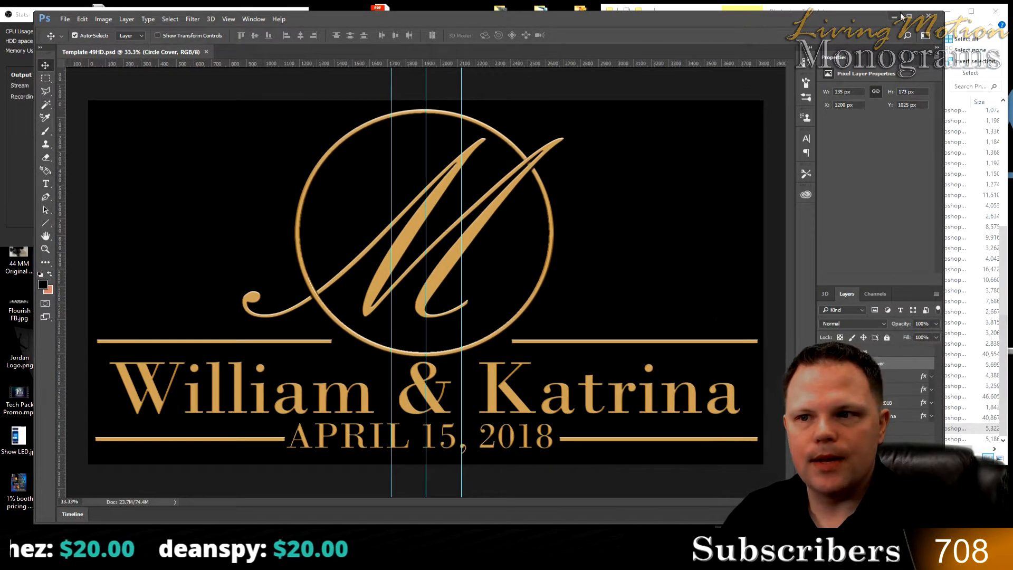
{"action": "left_click_drag", "start_coordinate": [759, 15], "coordinate": [729, 2]}
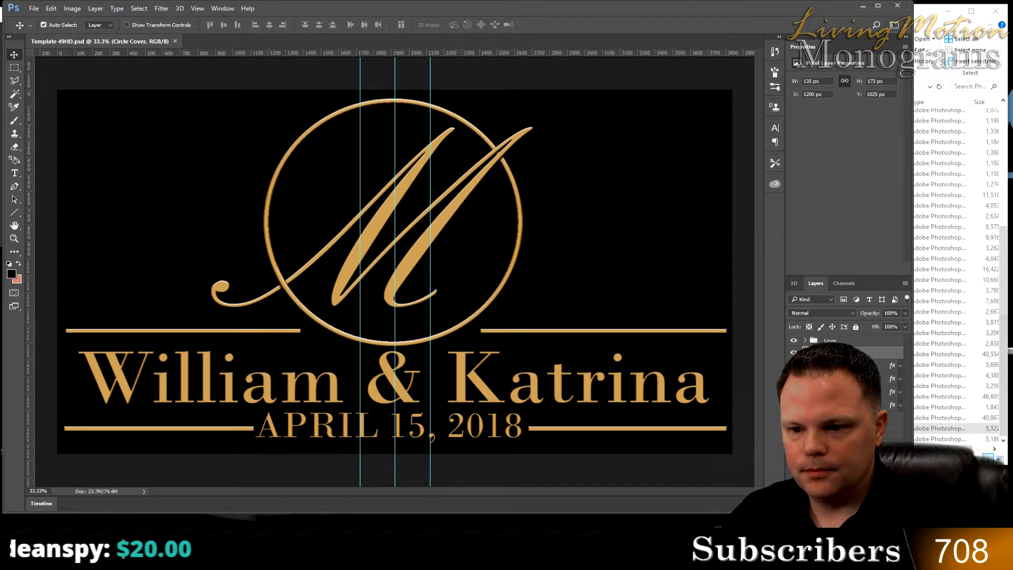
{"action": "left_click_drag", "start_coordinate": [913, 513], "coordinate": [811, 486]}
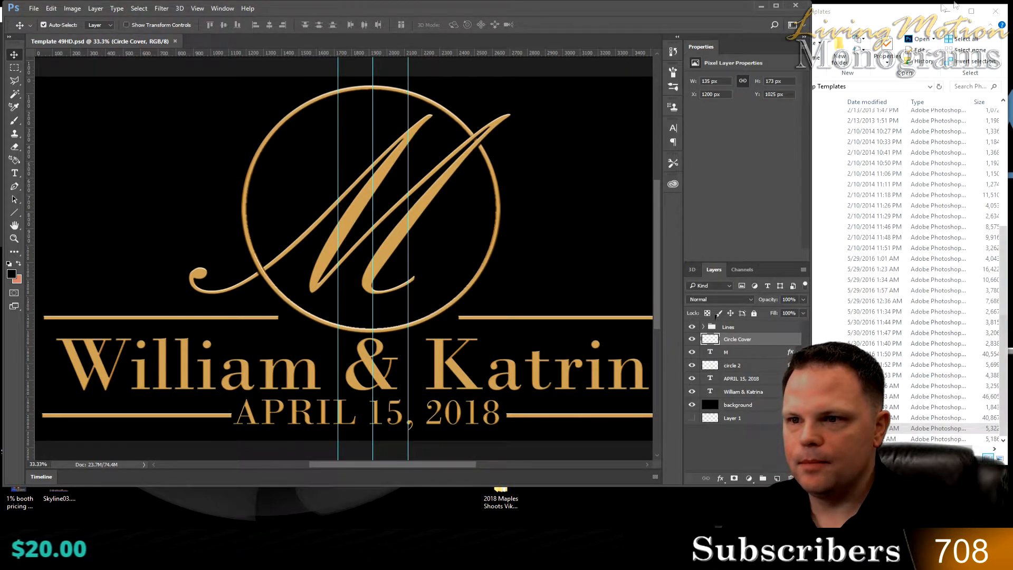
{"action": "left_click", "coordinate": [946, 11]}
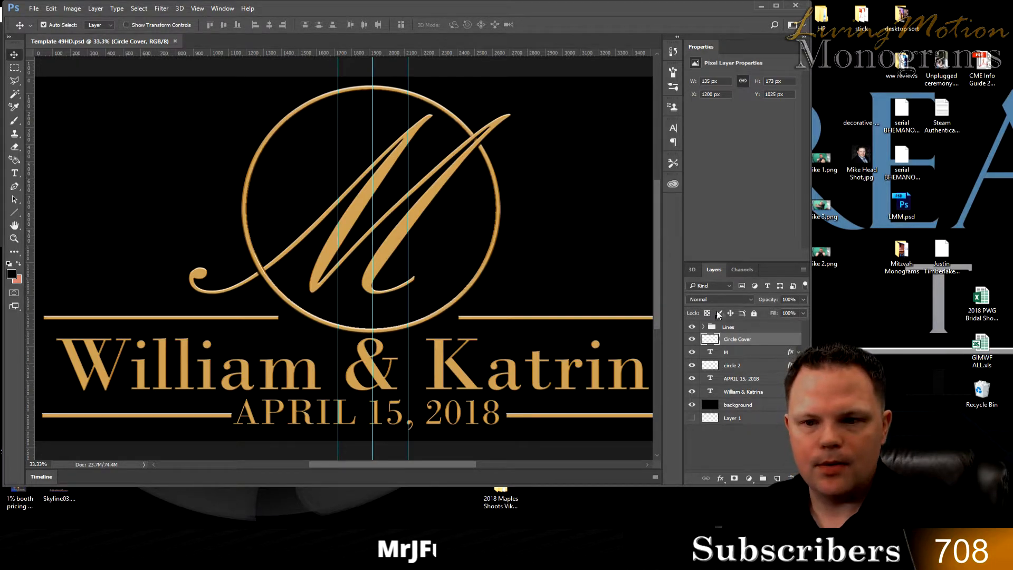
Step: Identify the Circle Cover piece by toggling its visibility, and delete its layer from the gold monogram
{"action": "left_click", "coordinate": [692, 417]}
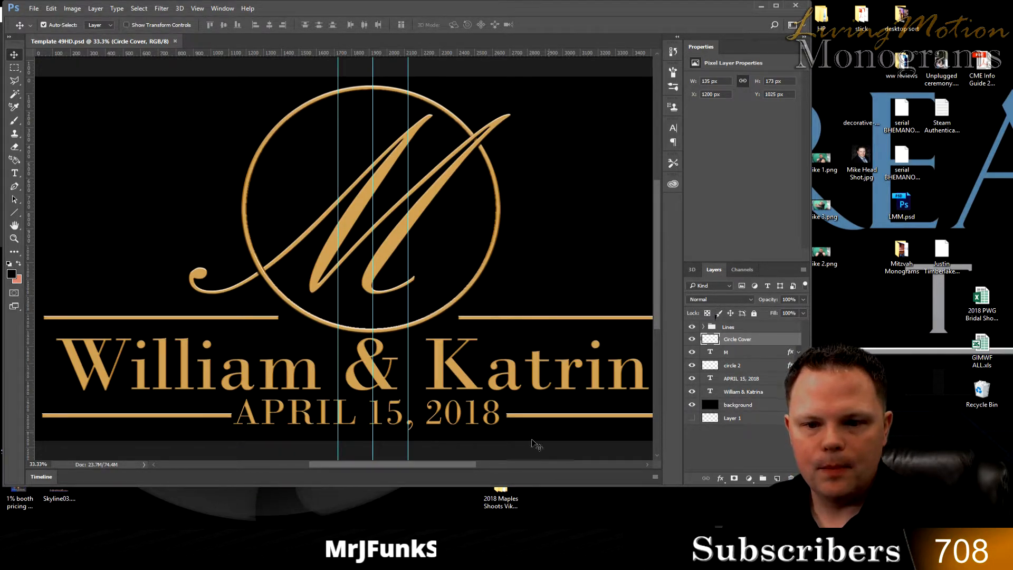
{"action": "left_click_drag", "start_coordinate": [439, 466], "coordinate": [455, 463]}
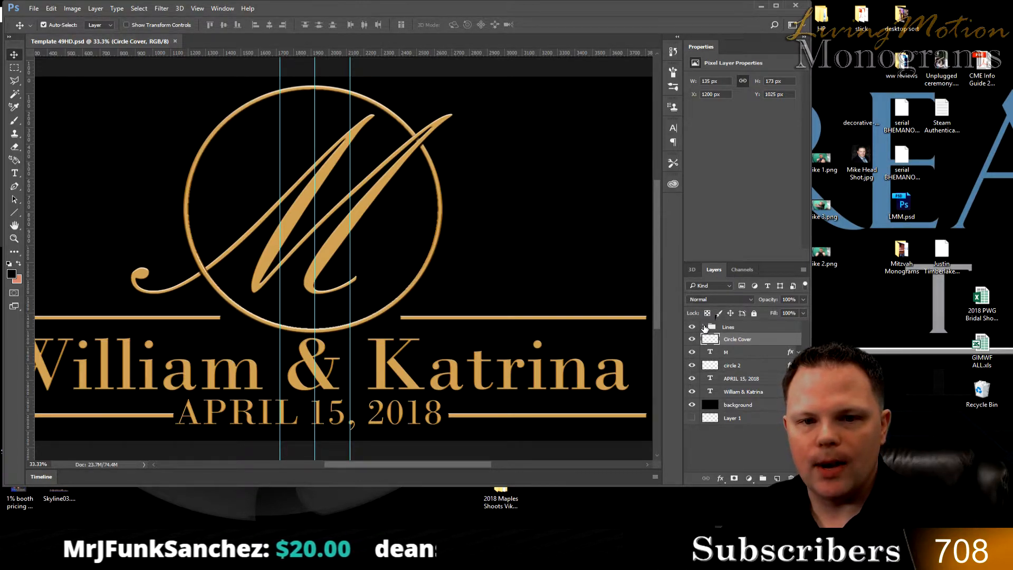
{"action": "left_click", "coordinate": [693, 339]}
{"action": "left_click", "coordinate": [692, 340]}
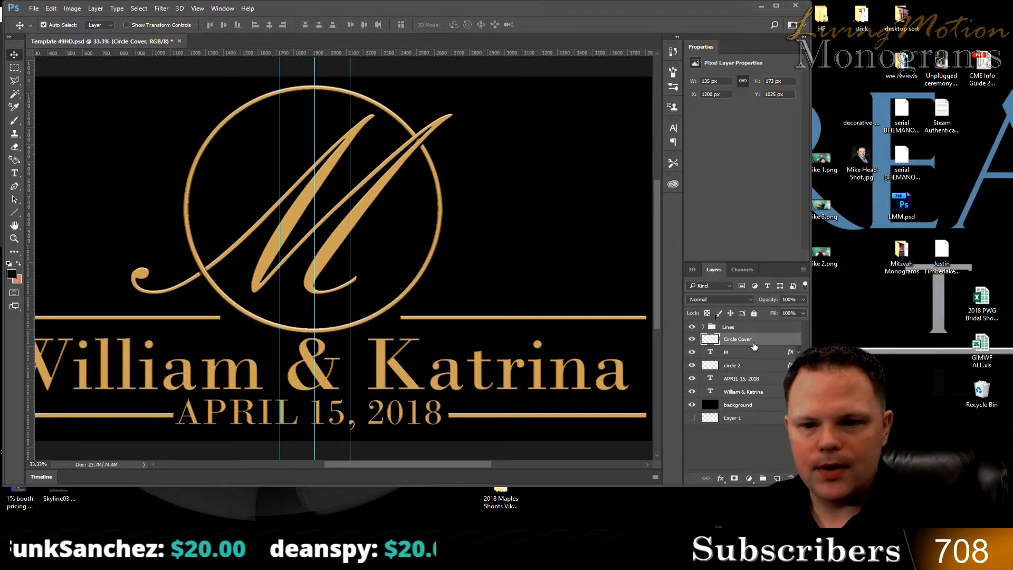
{"action": "key", "text": "Delete"}
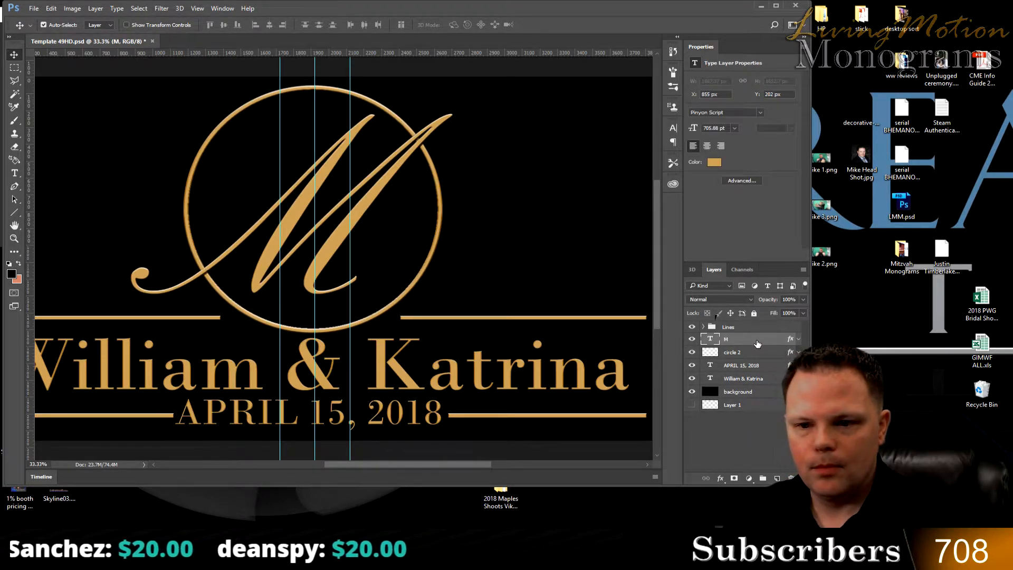
Step: Replace the letter M in the monogram's text layer with S, also trying an R
{"action": "double_click", "coordinate": [710, 340]}
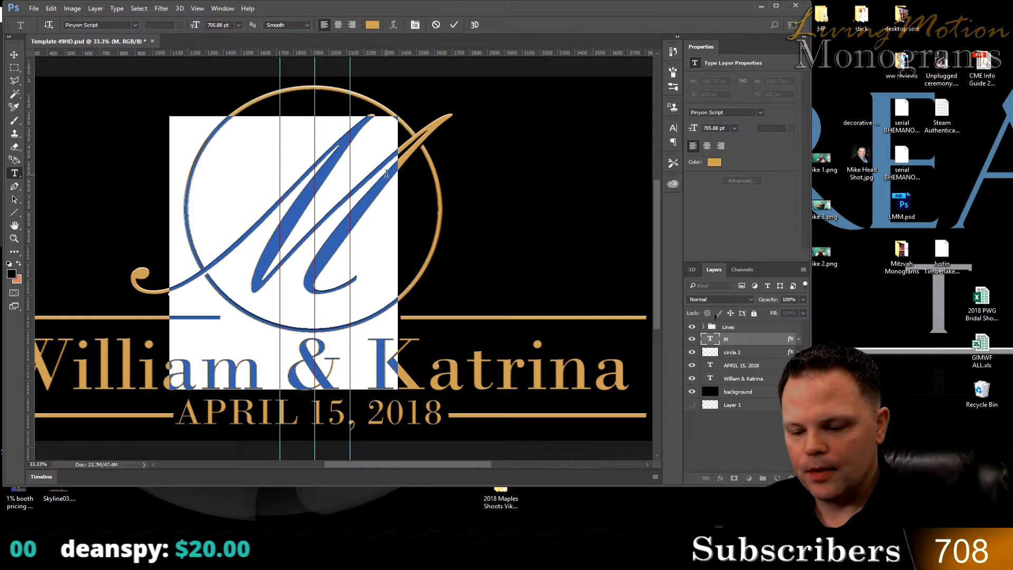
{"action": "type", "text": "S"}
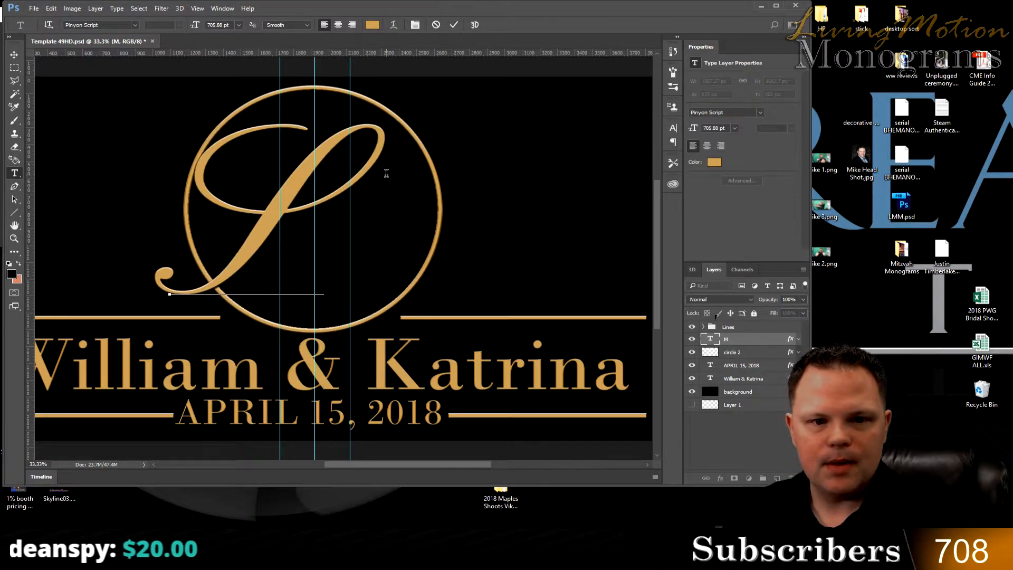
{"action": "key", "text": "BackSpace"}
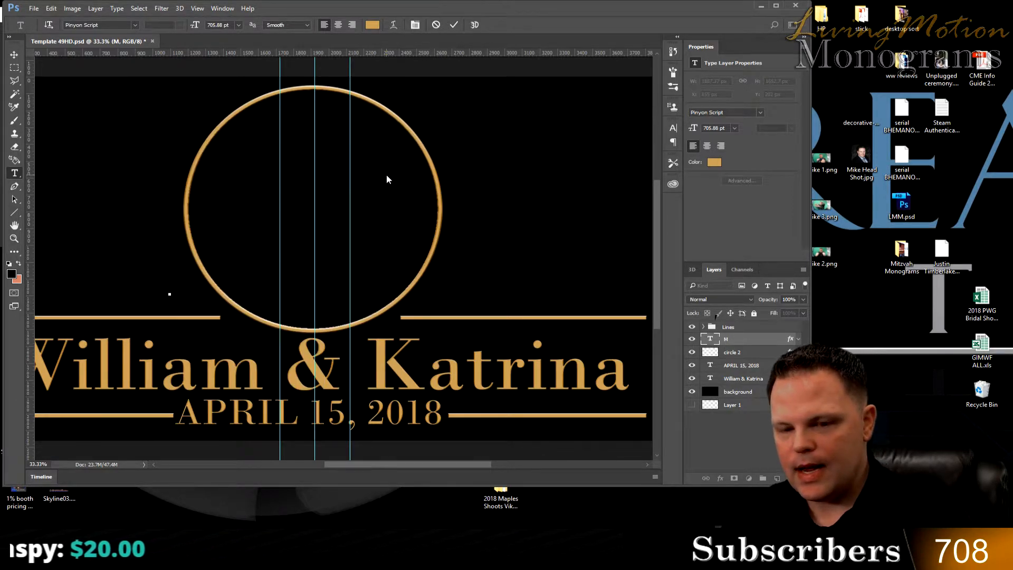
{"action": "type", "text": "P"}
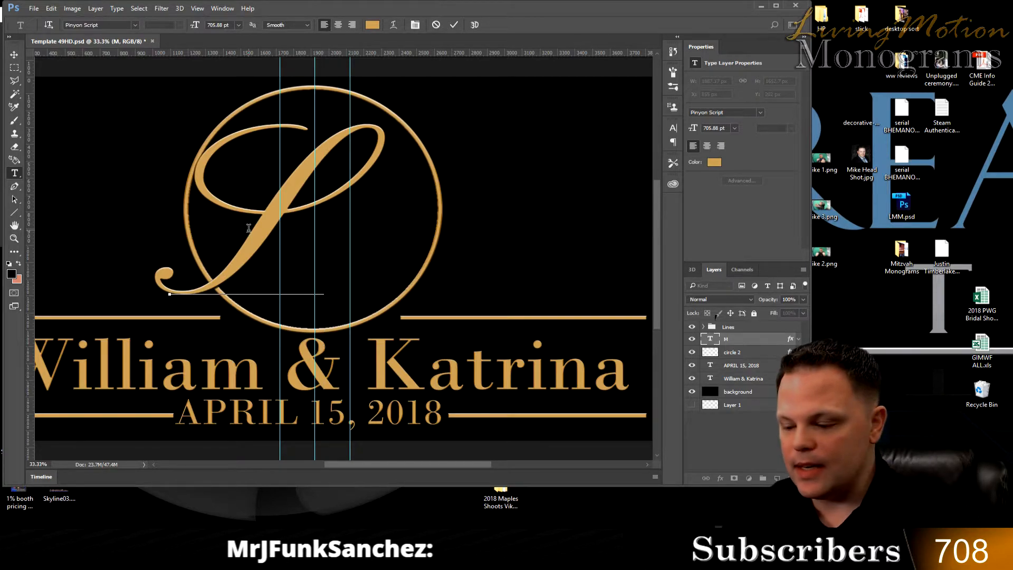
{"action": "key", "text": "BackSpace"}
{"action": "type", "text": "R"}
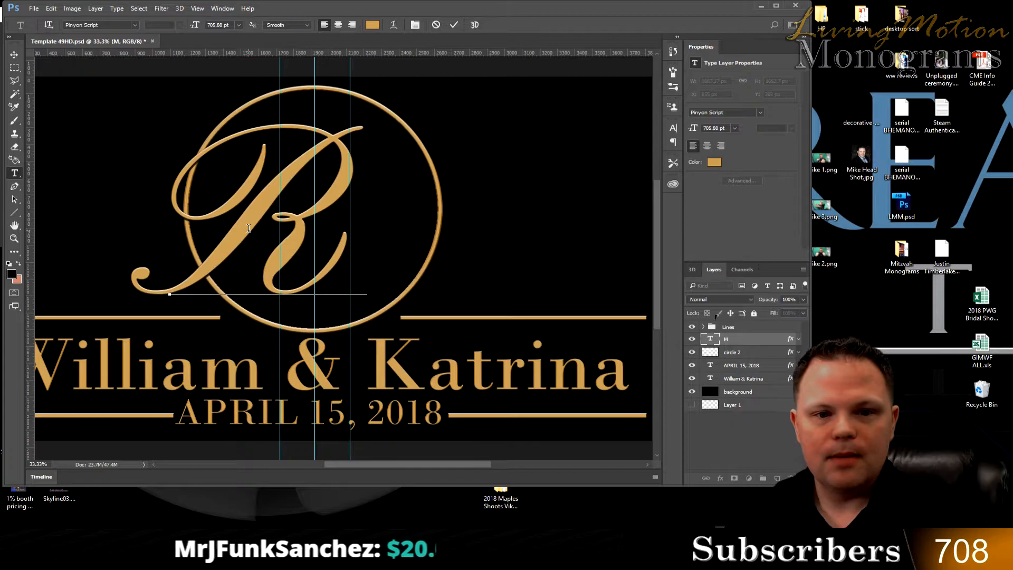
{"action": "key", "text": "BackSpace"}
{"action": "type", "text": "S"}
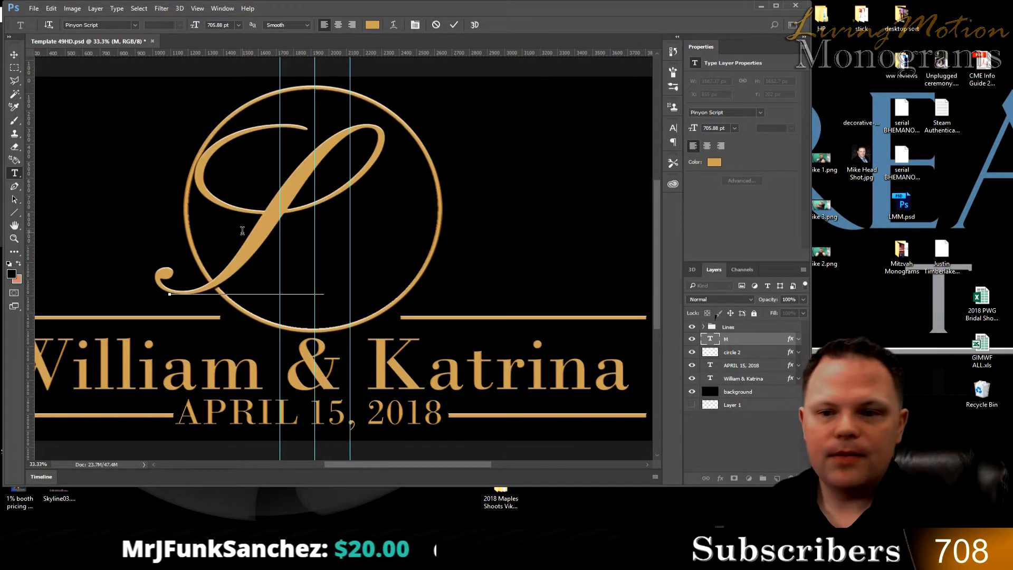
Step: Filter the fonts by "script" and change the monogram letter S to Vladimir Script
{"action": "key", "text": "ctrl+a"}
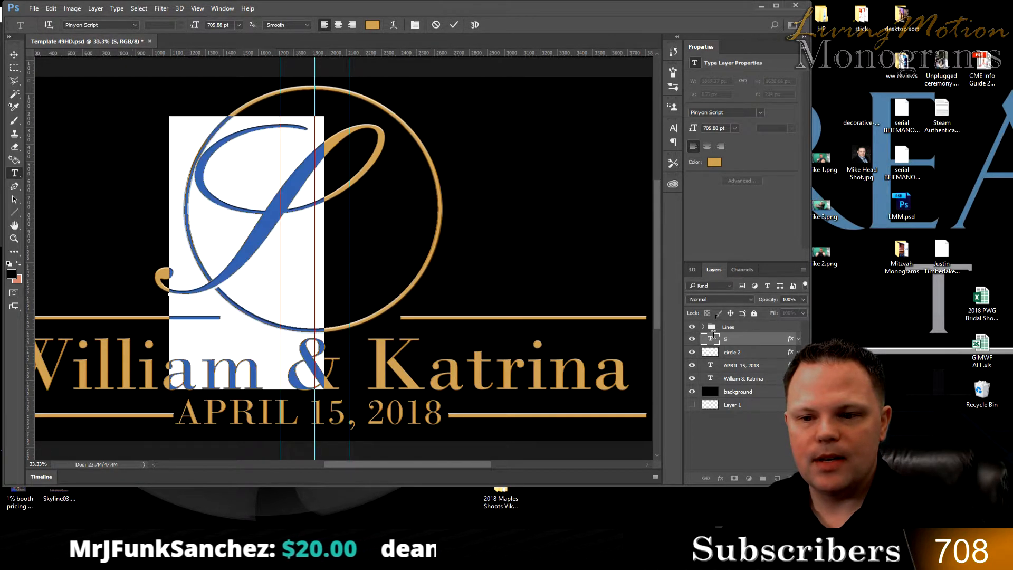
{"action": "left_click", "coordinate": [102, 25]}
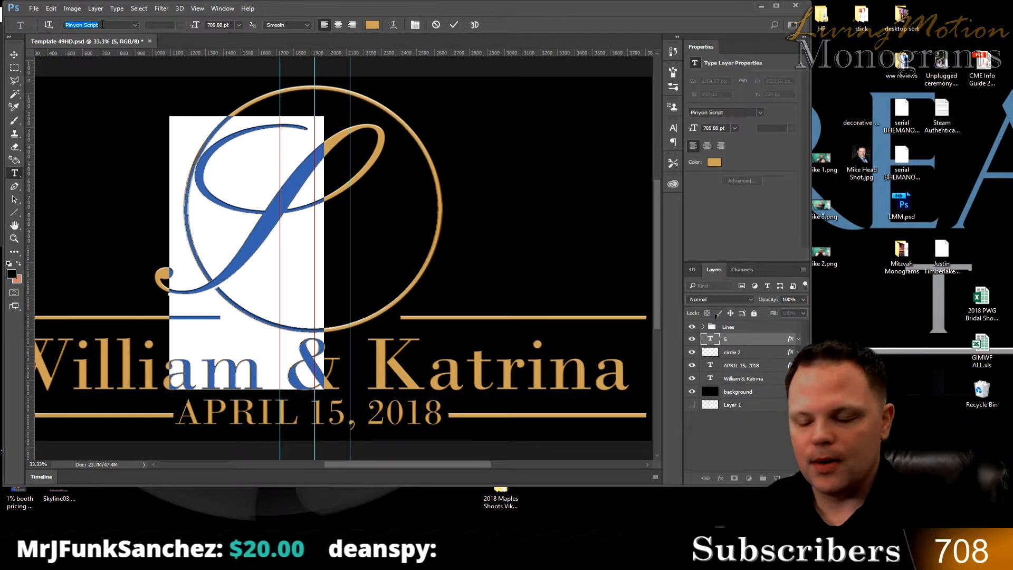
{"action": "type", "text": "scr"}
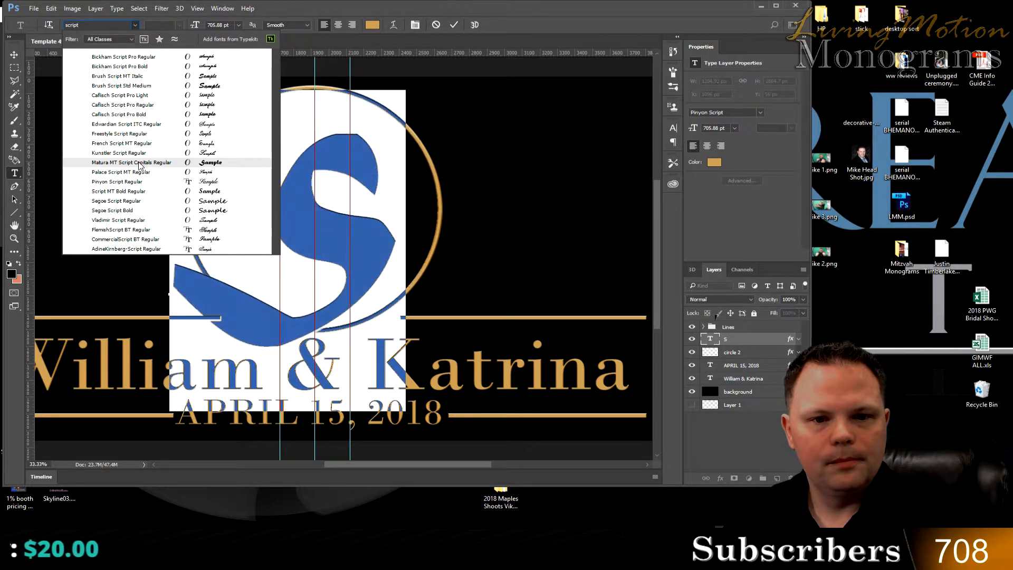
{"action": "left_click", "coordinate": [126, 222]}
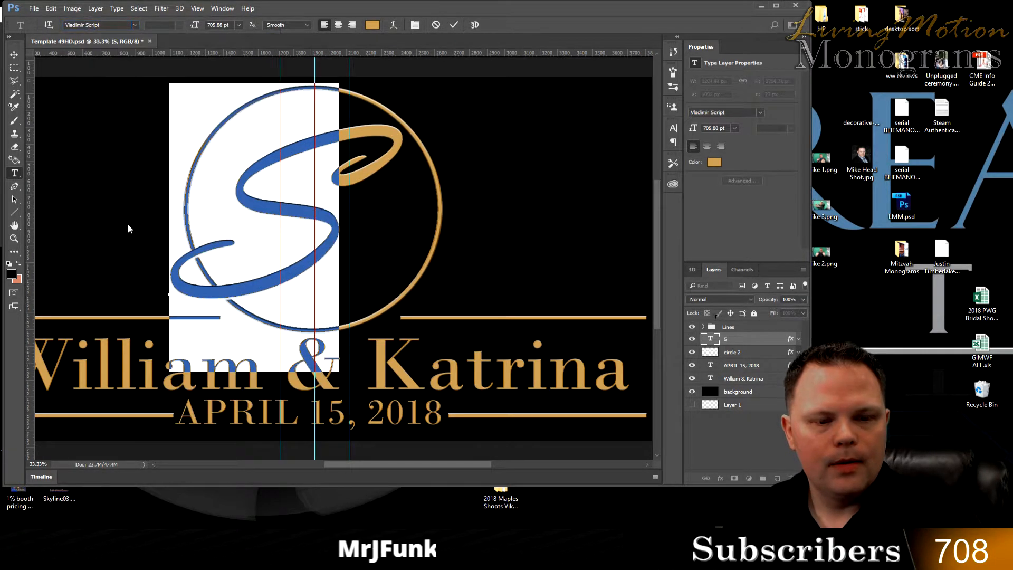
Step: Enlarge the monogram letter S to 796 pt and nudge it to the right so it sits better across the circle
{"action": "left_click", "coordinate": [198, 24]}
{"action": "scroll", "coordinate": [205, 21], "scroll_direction": "up", "scroll_amount": 20}
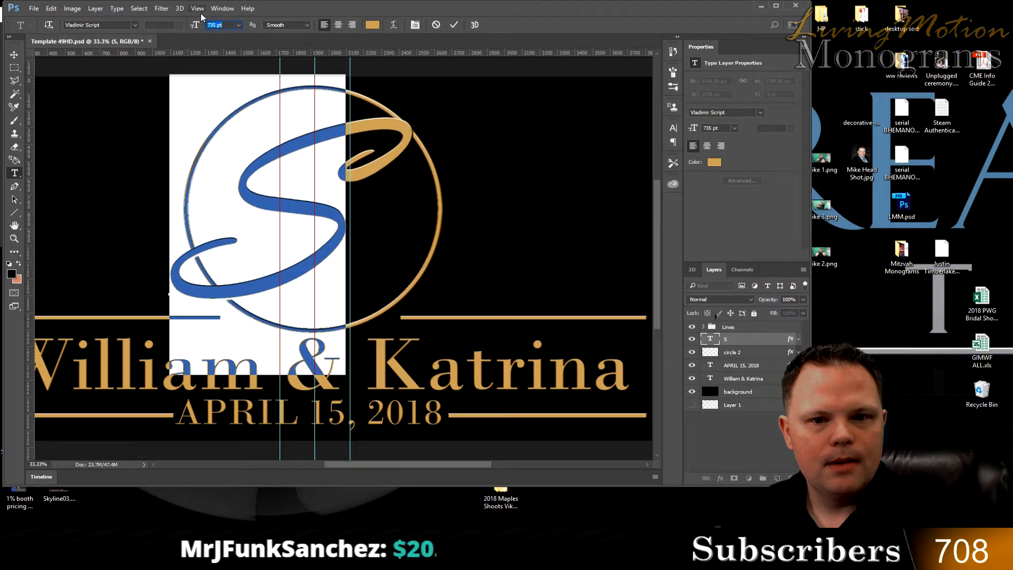
{"action": "scroll", "coordinate": [213, 27], "scroll_direction": "up", "scroll_amount": 8}
{"action": "scroll", "coordinate": [214, 27], "scroll_direction": "up", "scroll_amount": 20}
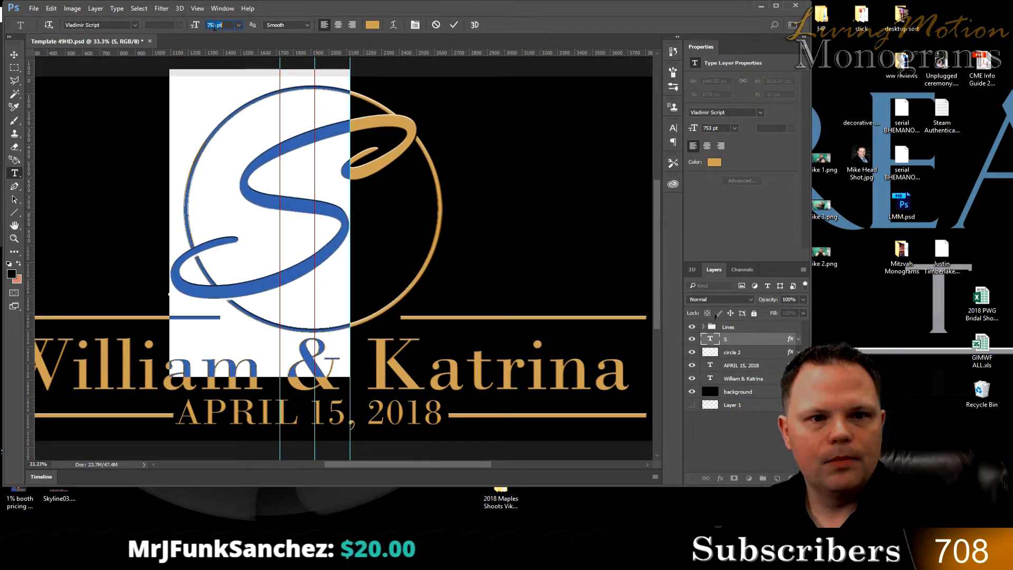
{"action": "scroll", "coordinate": [221, 26], "scroll_direction": "up", "scroll_amount": 20}
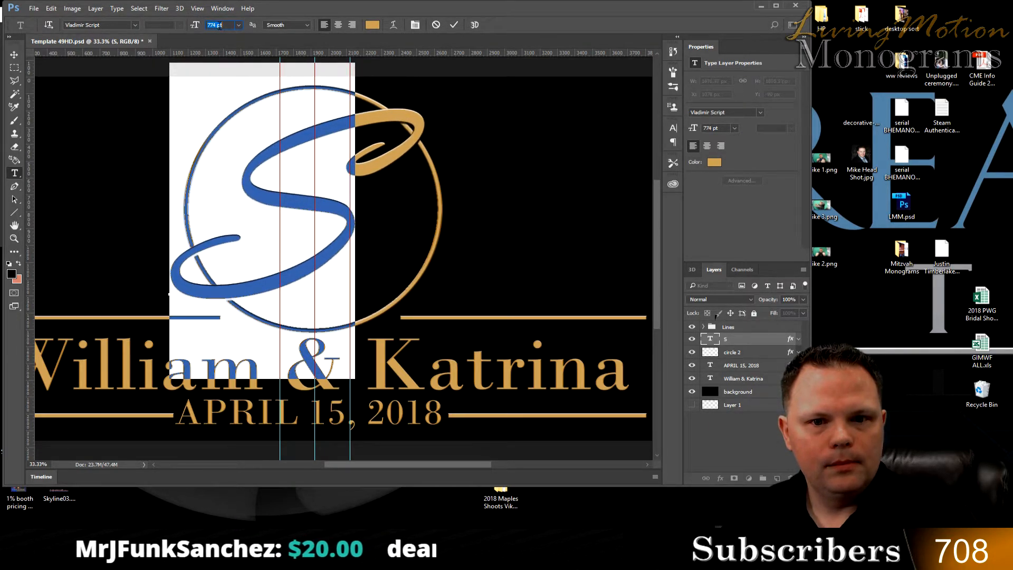
{"action": "left_click", "coordinate": [14, 54]}
{"action": "key", "text": "shift+Right"}
{"action": "key", "text": "shift+Right"}
{"action": "key", "text": "shift+Right"}
{"action": "key", "text": "shift+Right"}
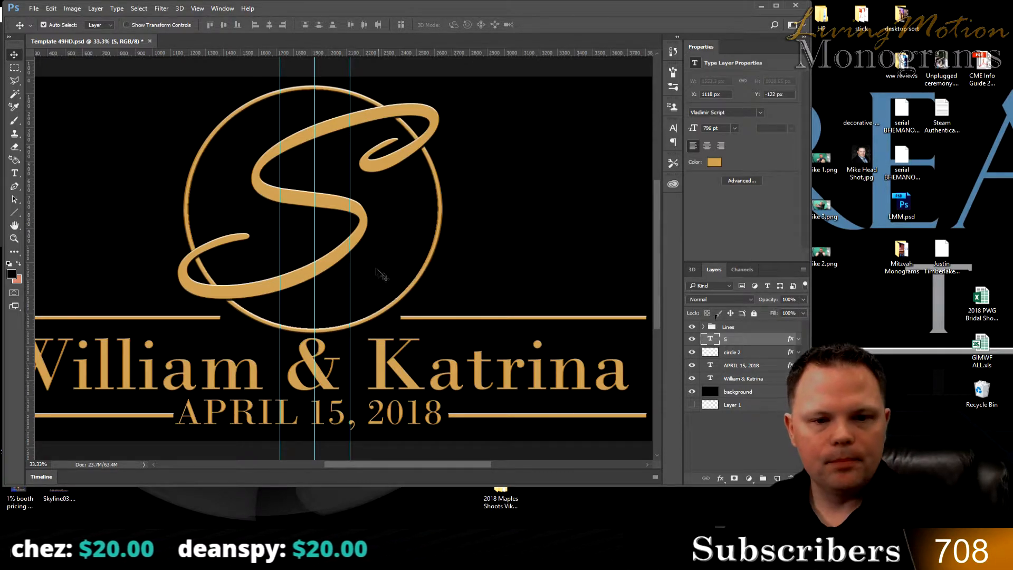
Step: Change the text color of the monogram letter S to white
{"action": "double_click", "coordinate": [710, 341]}
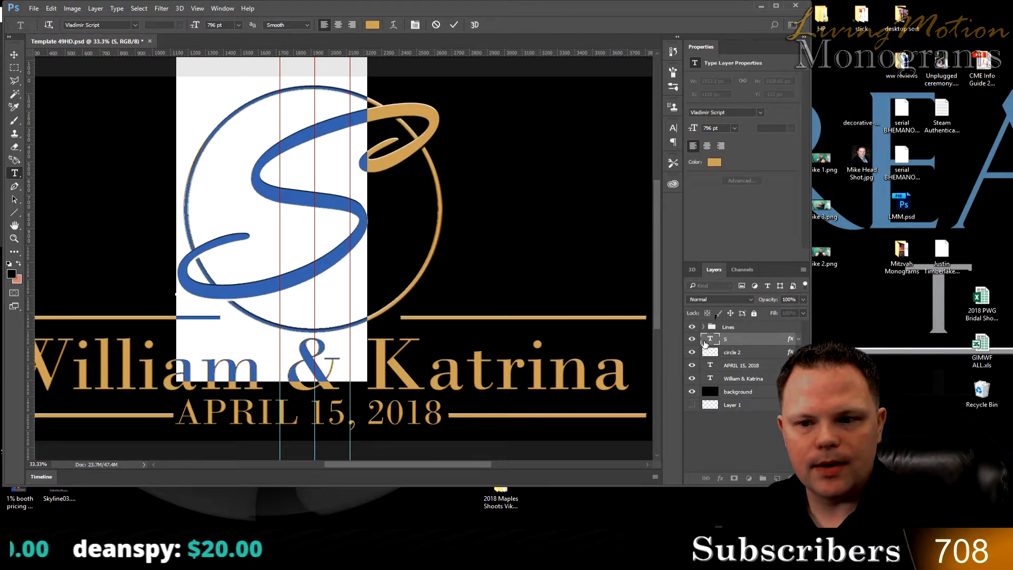
{"action": "left_click", "coordinate": [373, 24]}
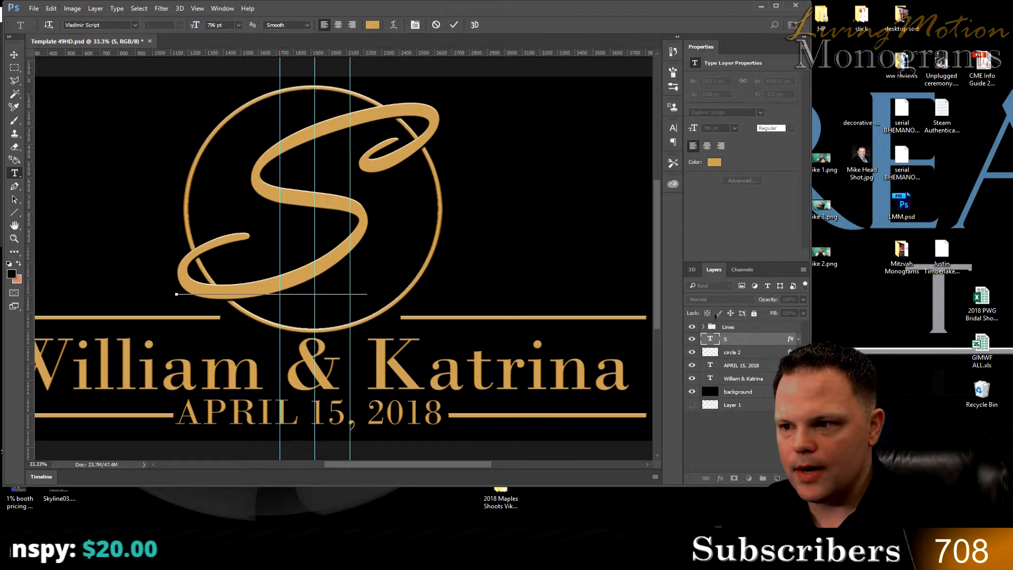
{"action": "left_click_drag", "start_coordinate": [1012, 101], "coordinate": [400, 15]}
{"action": "left_click", "coordinate": [696, 27]}
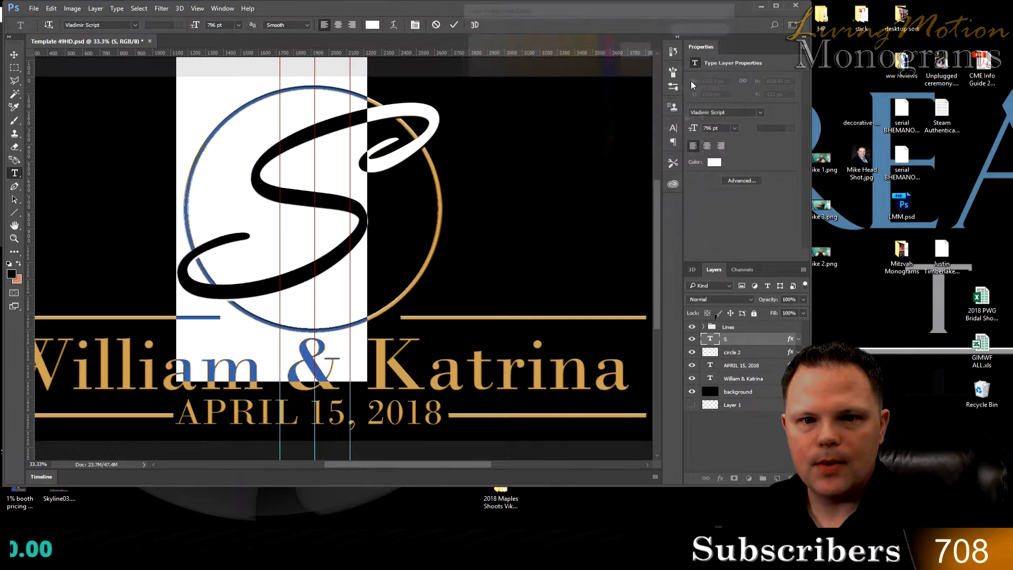
Step: Change the text color of the wedding date layer to white (ffffff)
{"action": "double_click", "coordinate": [709, 365]}
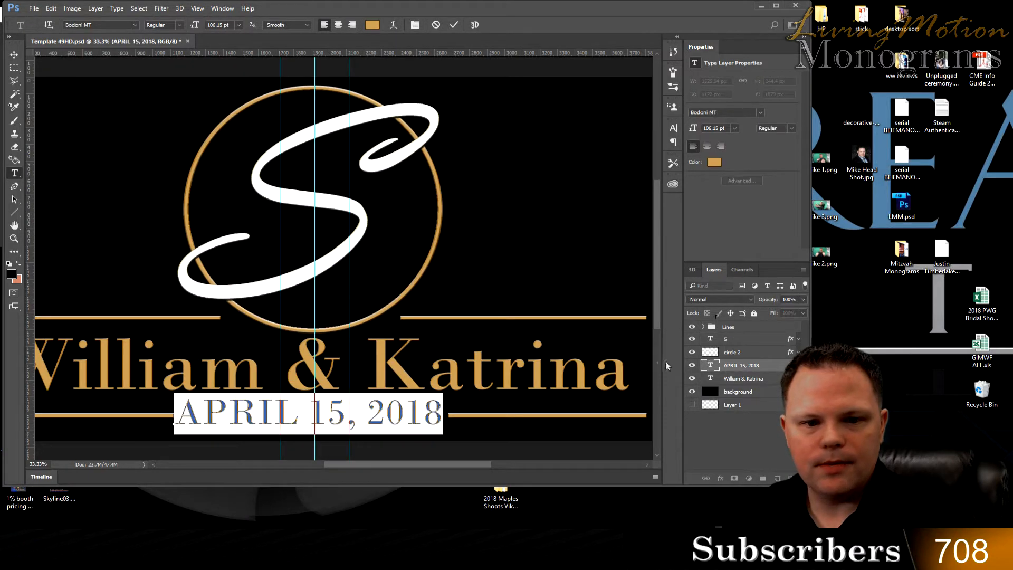
{"action": "left_click", "coordinate": [372, 25]}
{"action": "left_click", "coordinate": [465, 32]}
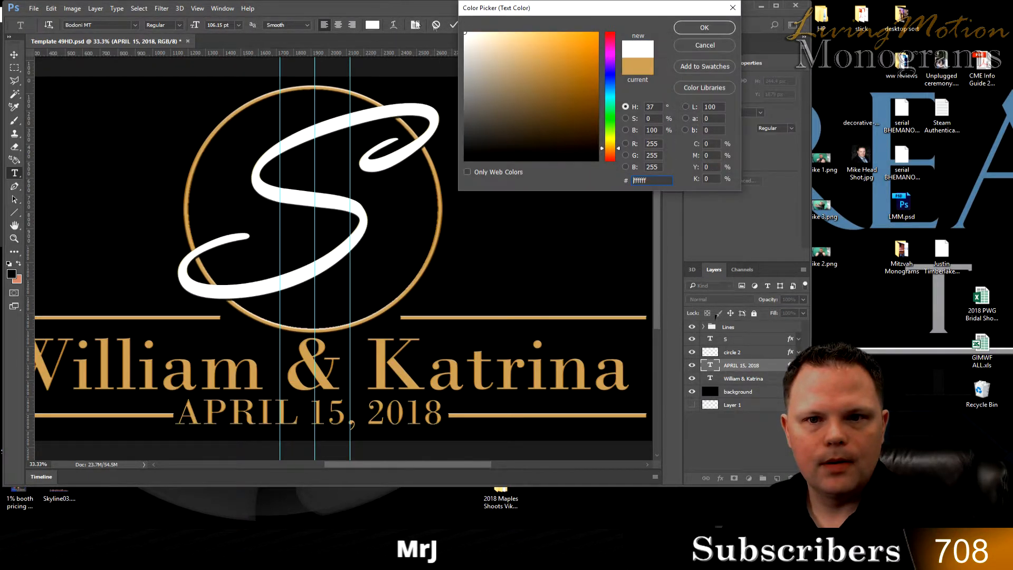
{"action": "left_click", "coordinate": [687, 28]}
Step: Change the text color of the couple's names layer to white (ffffff) and commit the text edit
{"action": "double_click", "coordinate": [710, 378]}
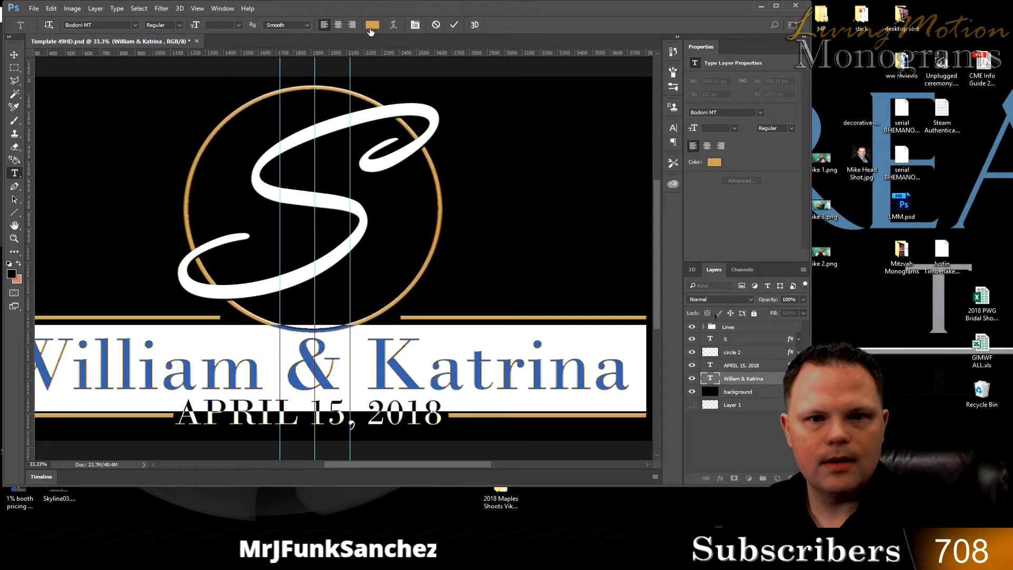
{"action": "left_click", "coordinate": [372, 27]}
{"action": "left_click_drag", "start_coordinate": [494, 55], "coordinate": [463, 31]}
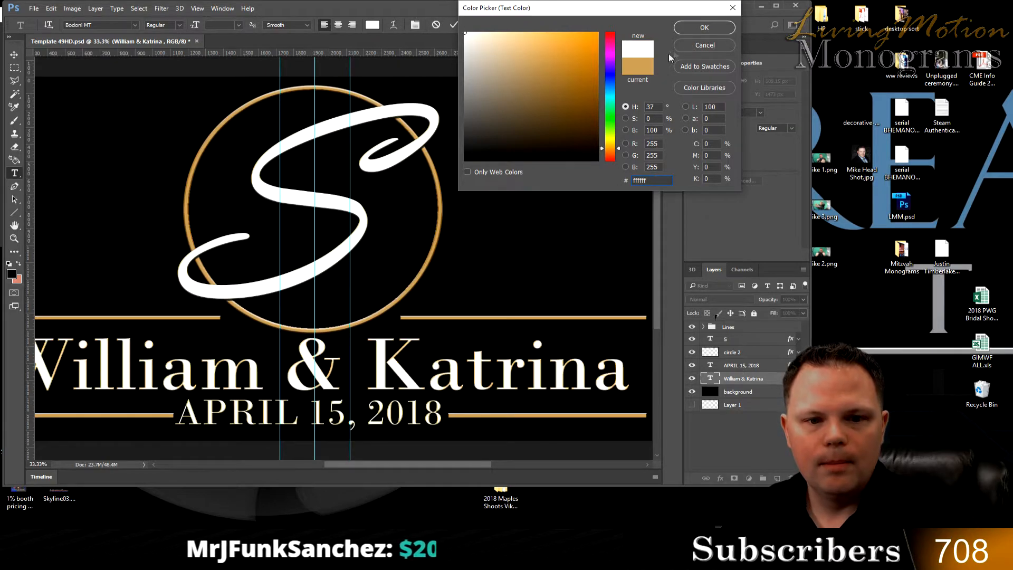
{"action": "left_click", "coordinate": [703, 31]}
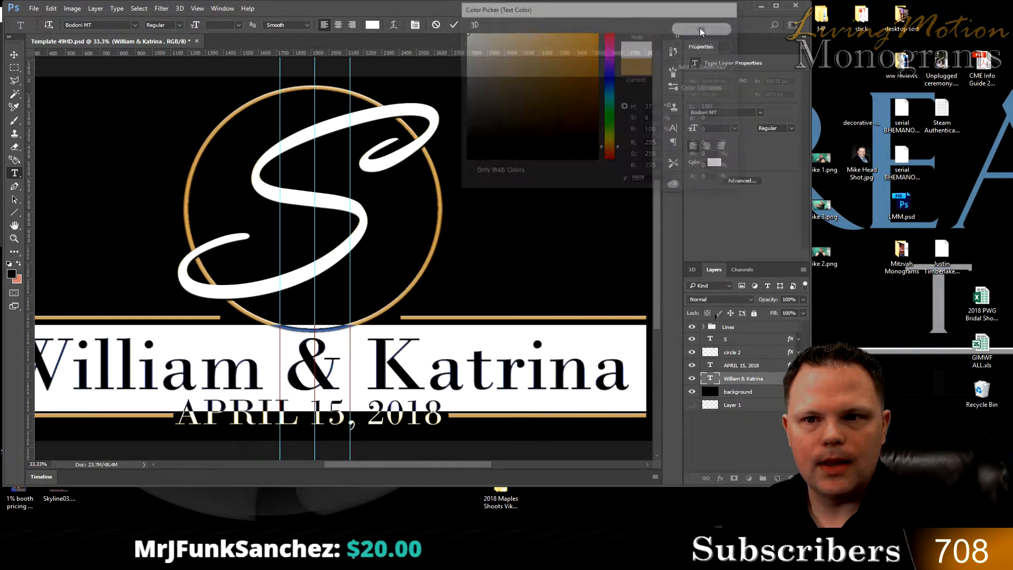
{"action": "key", "text": "ctrl+Return"}
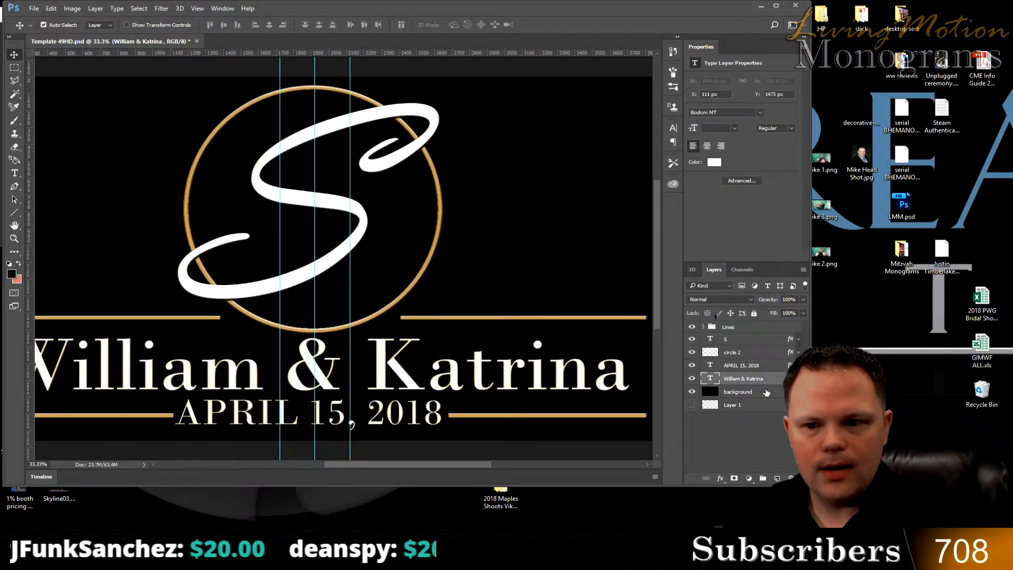
Step: Turn off the gold Satin effect in the layer style of the letter S
{"action": "left_click", "coordinate": [780, 339]}
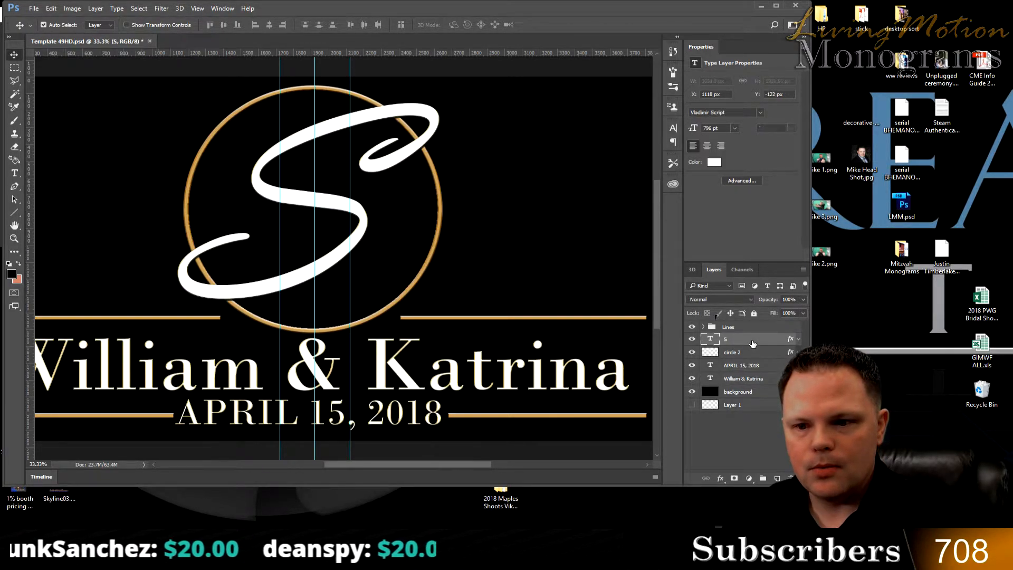
{"action": "double_click", "coordinate": [790, 340]}
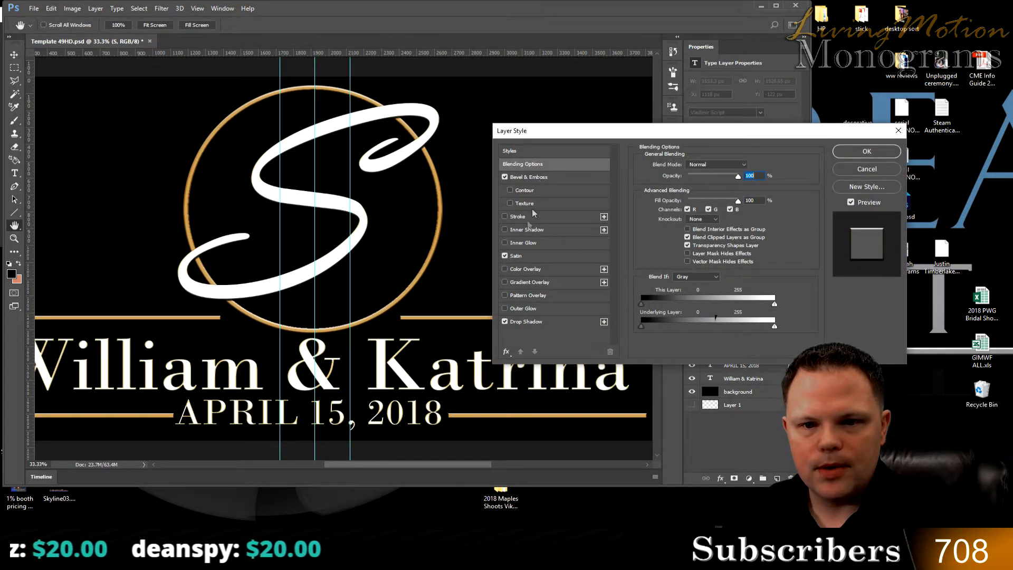
{"action": "left_click", "coordinate": [515, 255]}
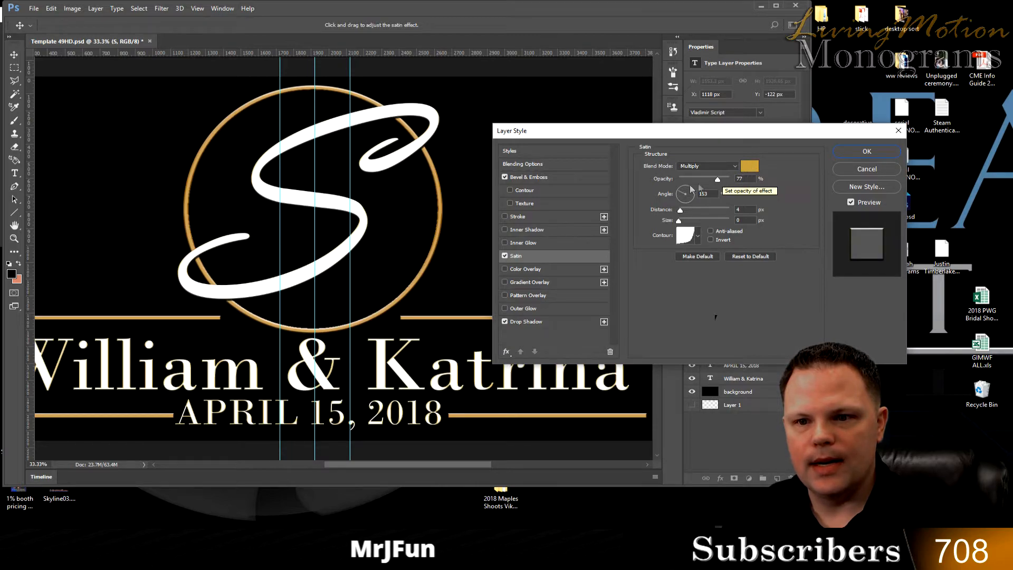
{"action": "left_click", "coordinate": [505, 256]}
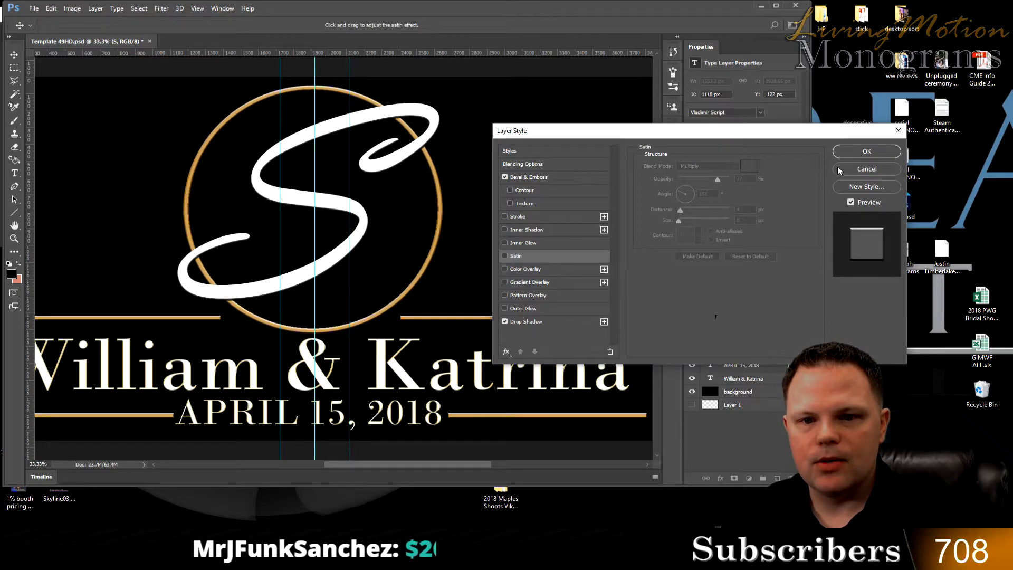
{"action": "left_click", "coordinate": [867, 151]}
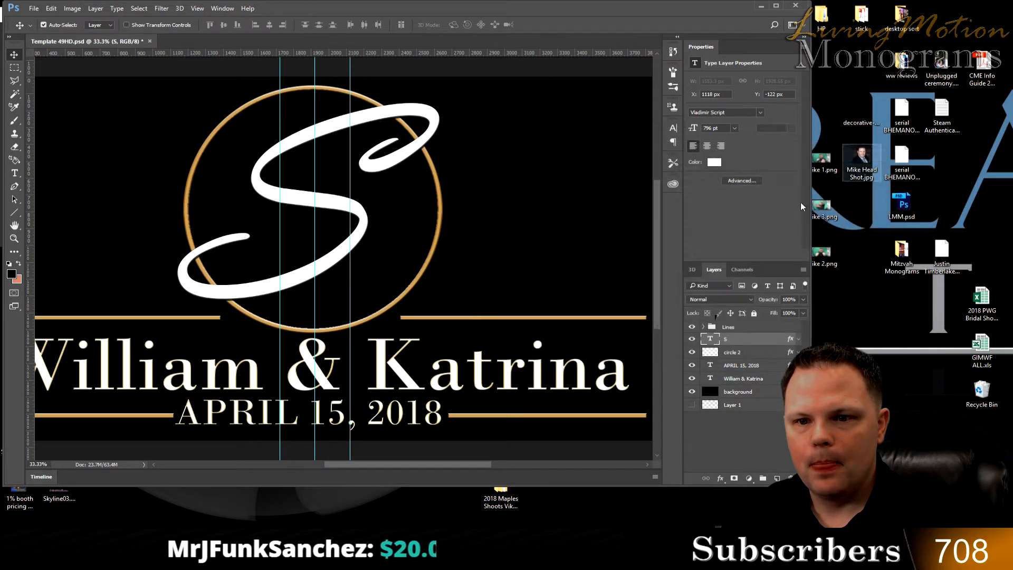
Step: Turn off the Satin effect in the wedding date layer's style
{"action": "left_click", "coordinate": [752, 367]}
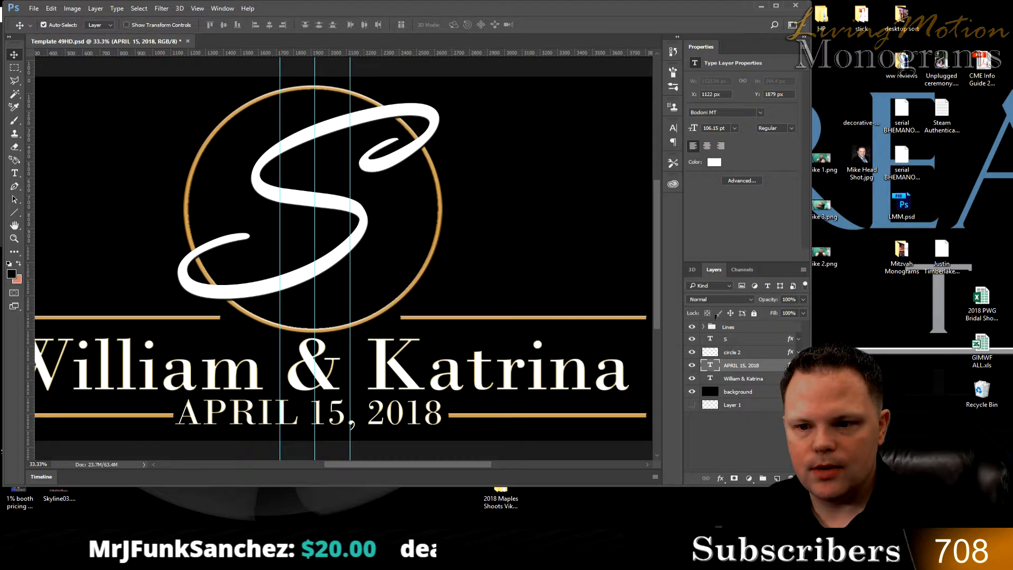
{"action": "double_click", "coordinate": [786, 367]}
{"action": "left_click", "coordinate": [504, 256]}
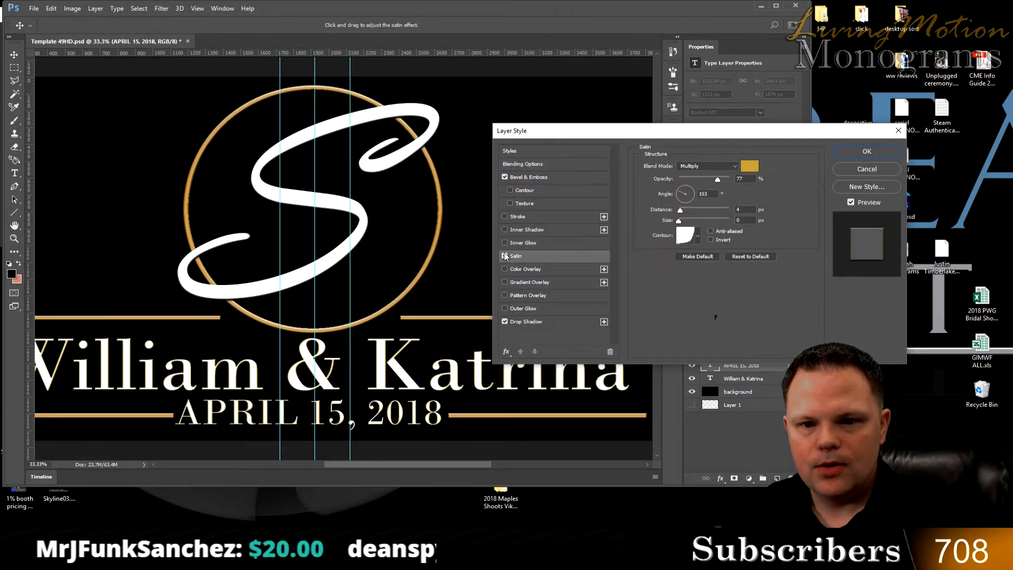
{"action": "left_click", "coordinate": [508, 257]}
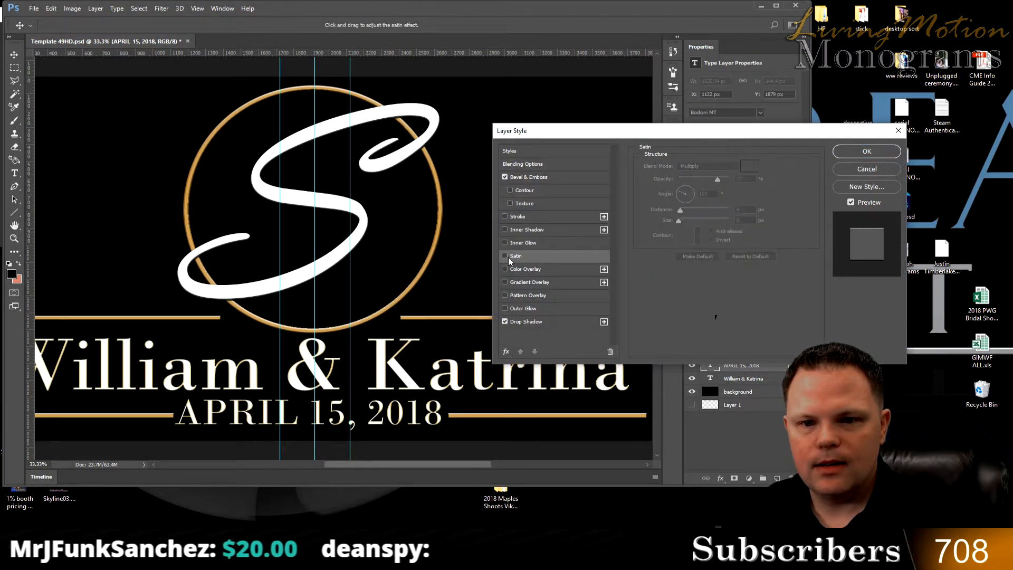
{"action": "left_click", "coordinate": [867, 152]}
Step: Turn off the Satin effect in the layer style of the couple's names
{"action": "double_click", "coordinate": [767, 379]}
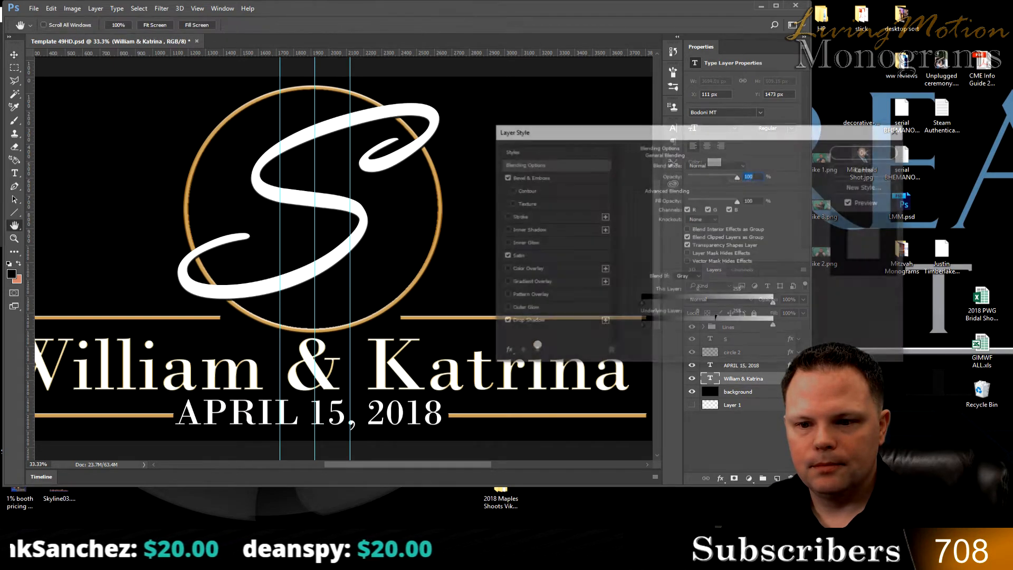
{"action": "left_click", "coordinate": [506, 256]}
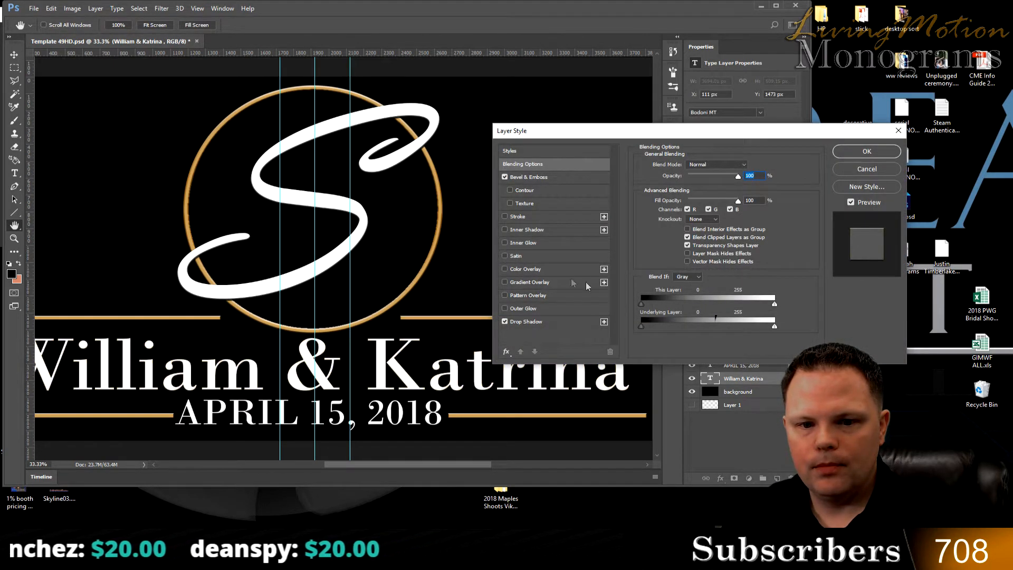
{"action": "left_click", "coordinate": [867, 152]}
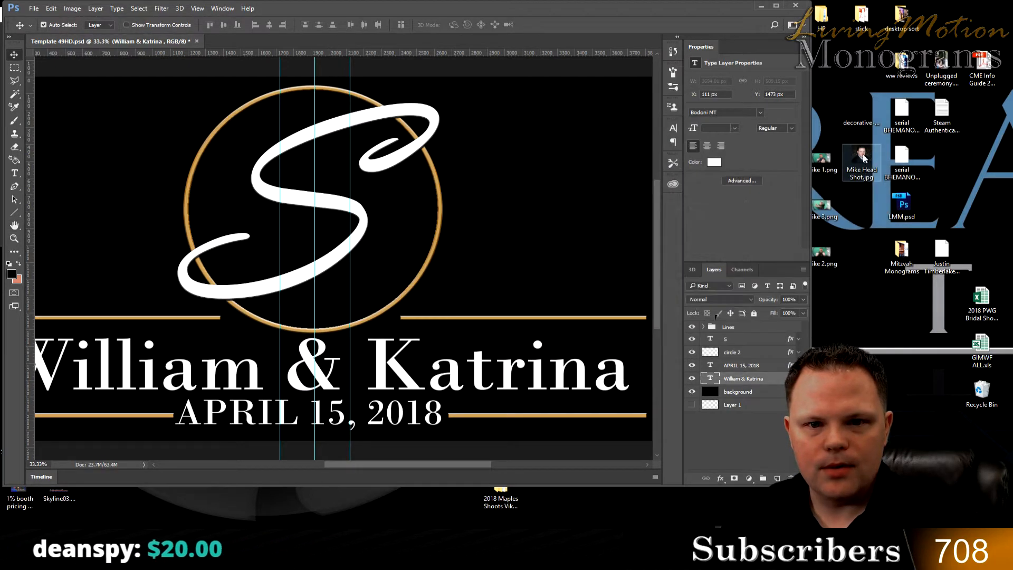
Step: Turn off the Color Overlay and Satin effects on the circle 2 layer so the ring matches the white lettering
{"action": "left_click", "coordinate": [760, 352]}
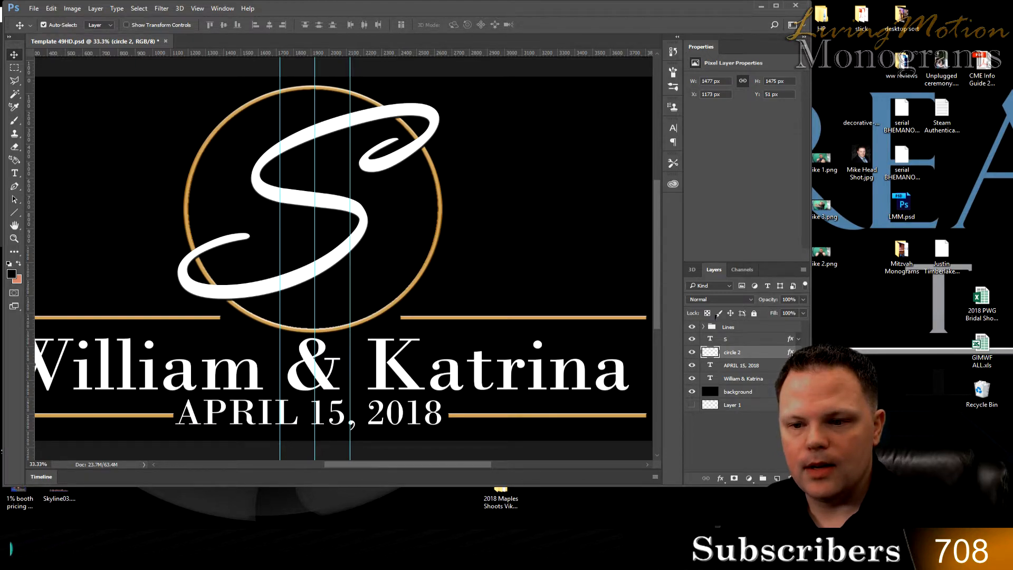
{"action": "double_click", "coordinate": [755, 352]}
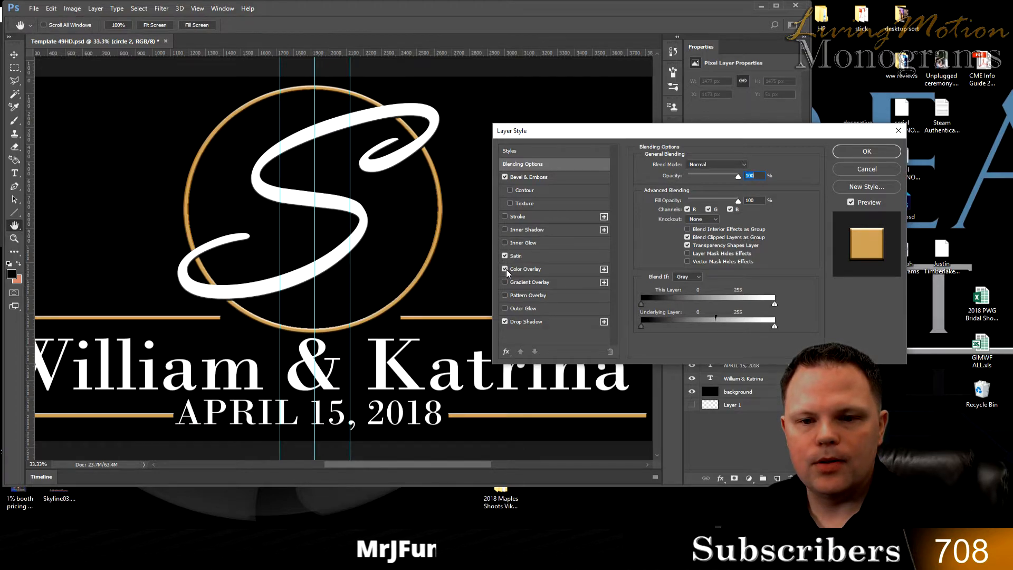
{"action": "left_click", "coordinate": [505, 268]}
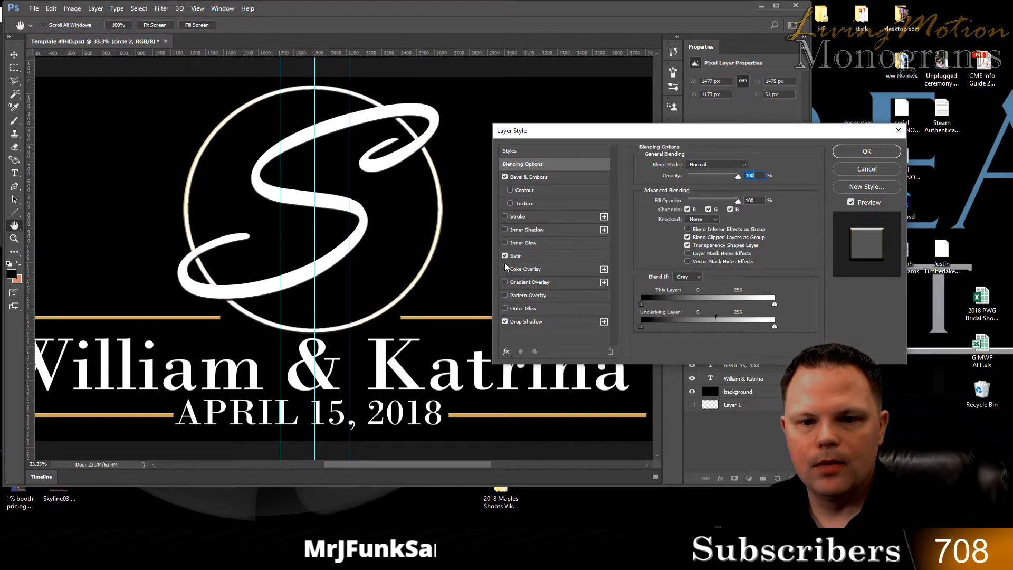
{"action": "left_click", "coordinate": [505, 256]}
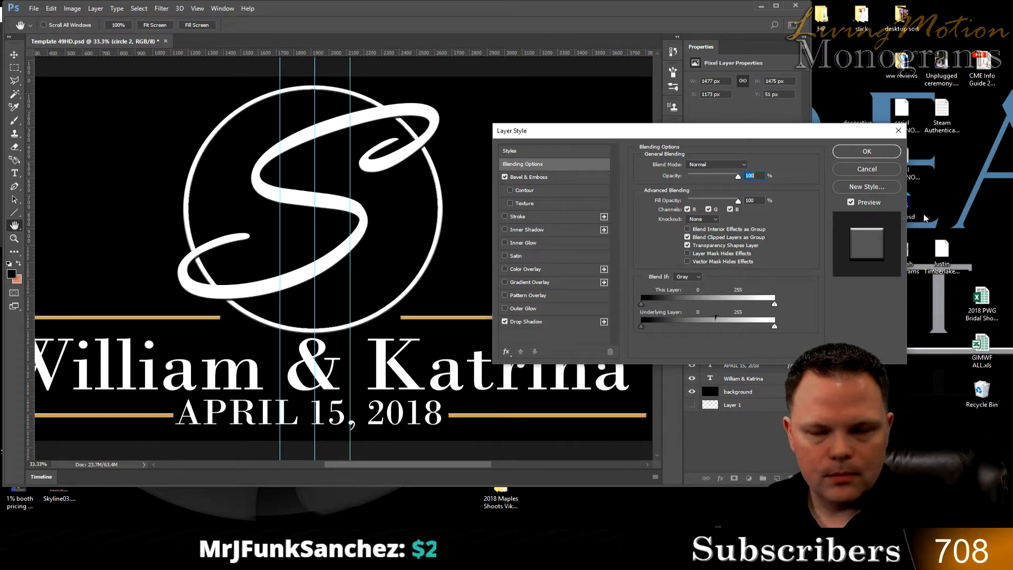
{"action": "left_click", "coordinate": [872, 155]}
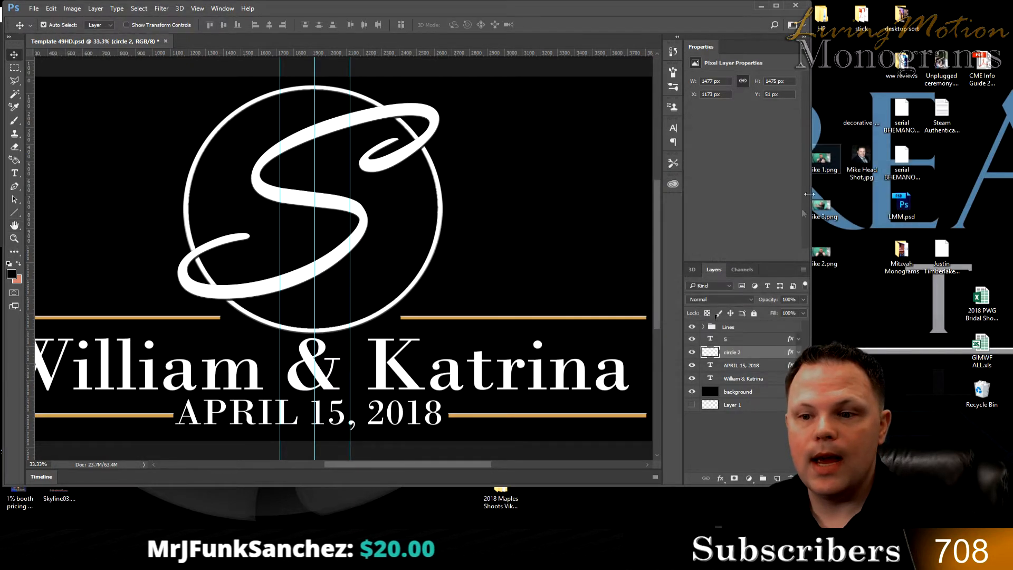
{"action": "right_click", "coordinate": [759, 353]}
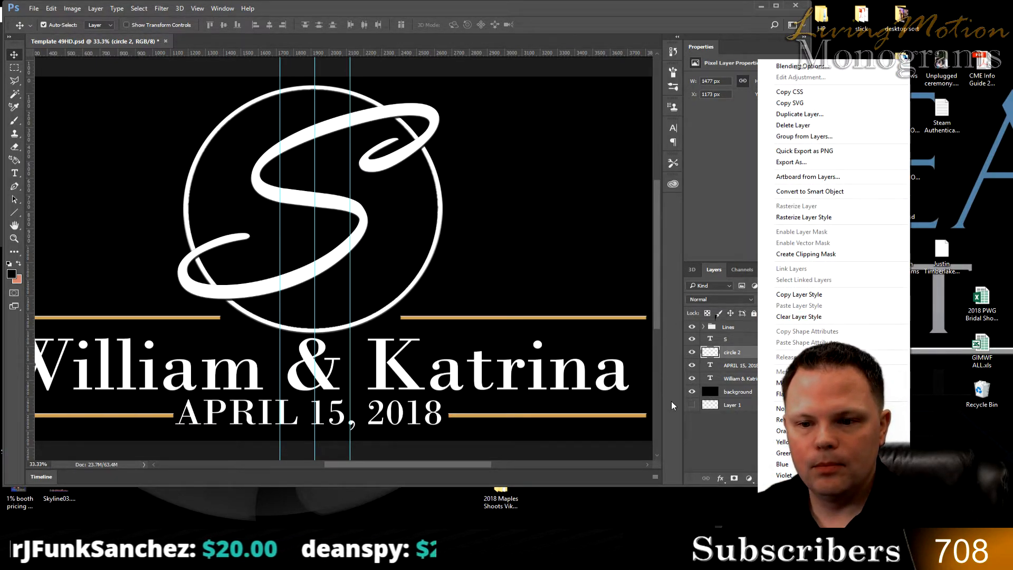
{"action": "left_click", "coordinate": [697, 432]}
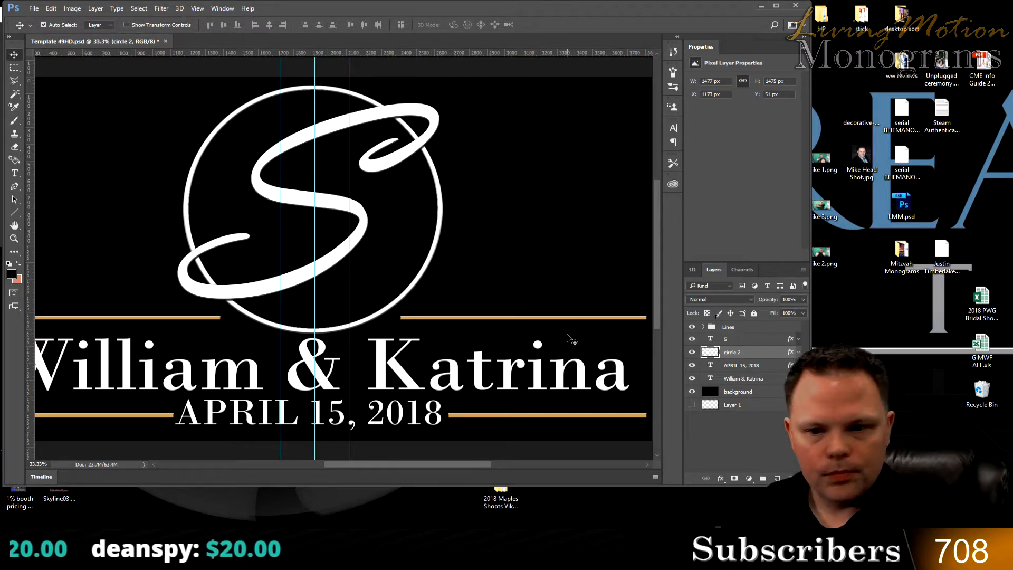
Step: Turn off the Satin and Color Overlay effects on the LINES 2 copy layer in the Lines group
{"action": "left_click", "coordinate": [704, 327]}
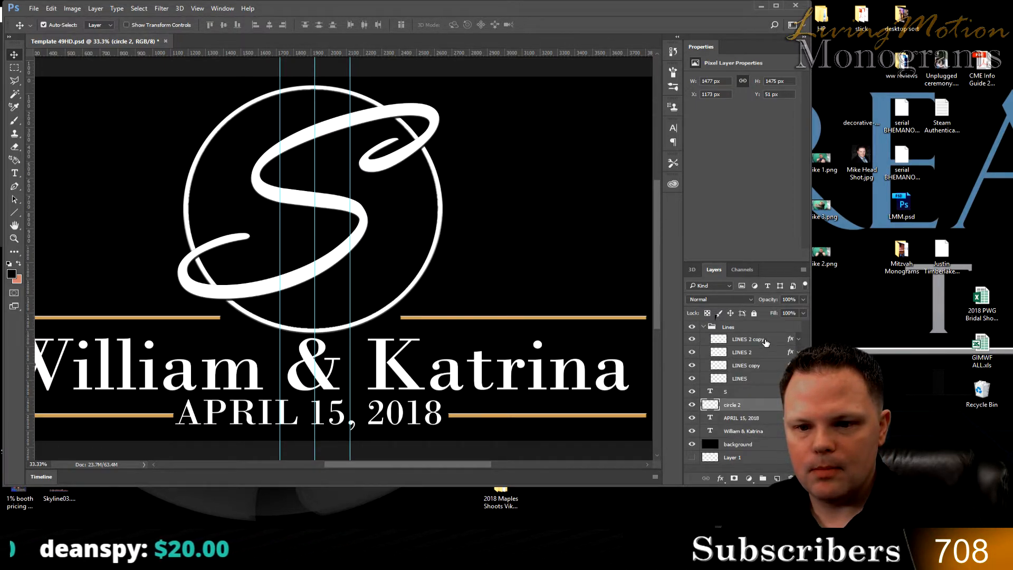
{"action": "left_click", "coordinate": [791, 341]}
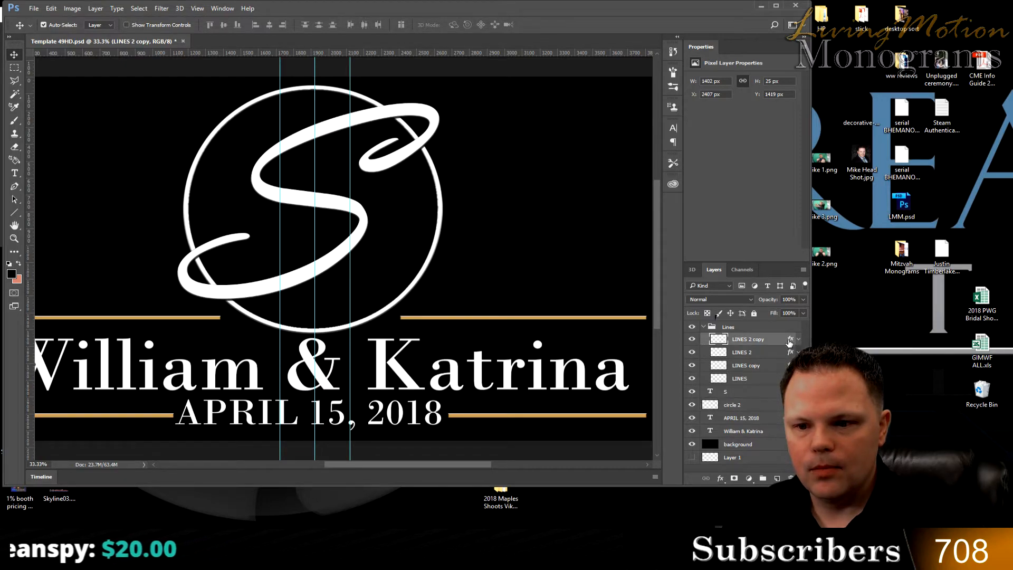
{"action": "double_click", "coordinate": [791, 341]}
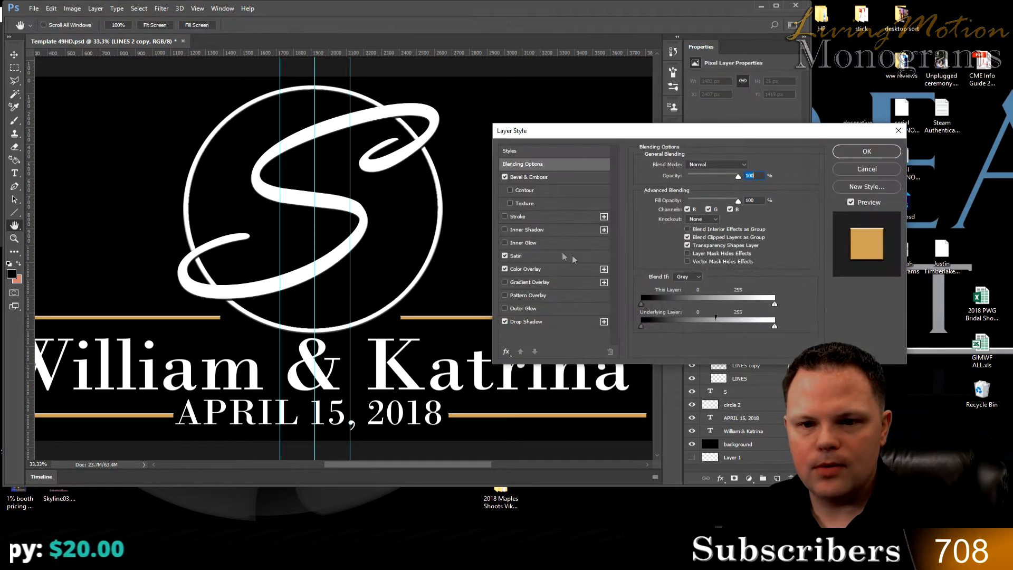
{"action": "left_click", "coordinate": [505, 256]}
{"action": "left_click", "coordinate": [505, 256]}
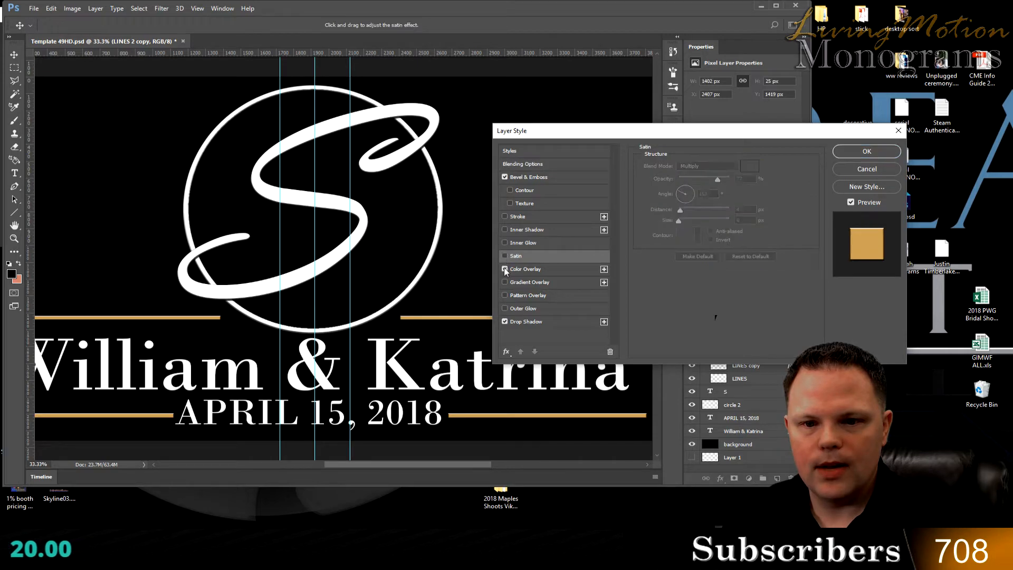
{"action": "left_click", "coordinate": [505, 269]}
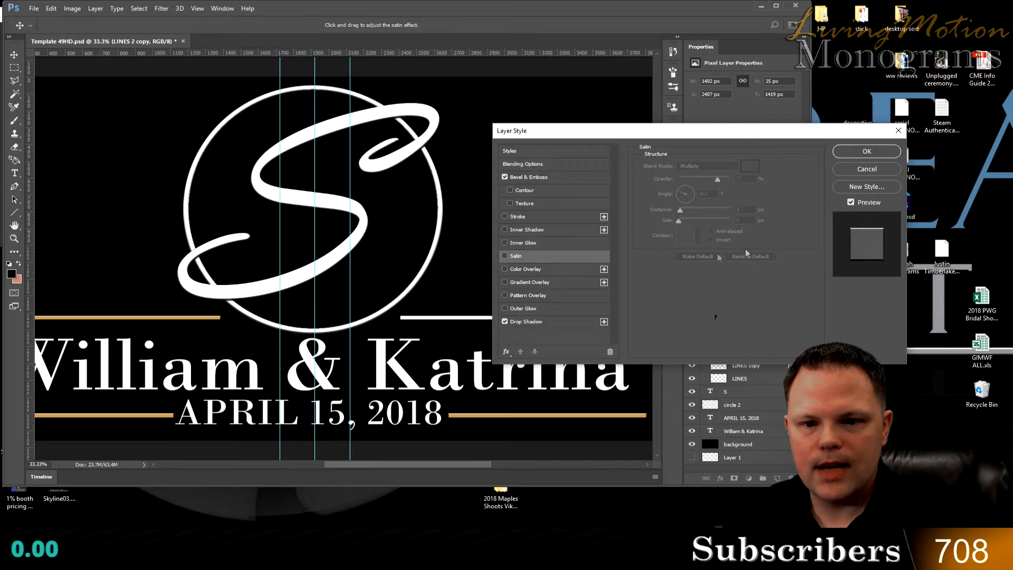
{"action": "left_click", "coordinate": [858, 153]}
Step: Copy the LINES 2 copy layer style and paste it onto the LINES 2, LINES copy and LINES layers
{"action": "right_click", "coordinate": [778, 339]}
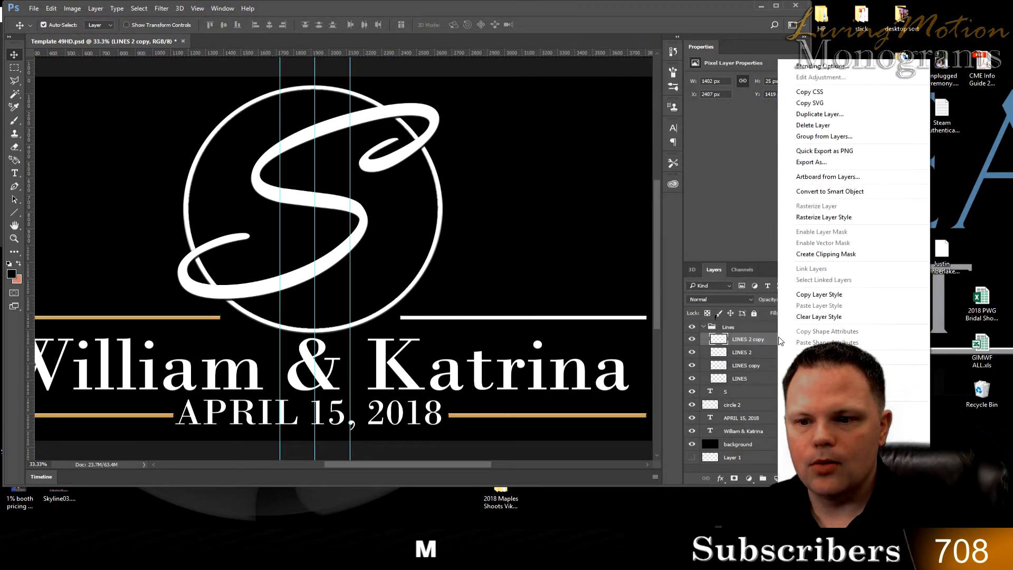
{"action": "left_click", "coordinate": [823, 293]}
{"action": "left_click", "coordinate": [741, 352]}
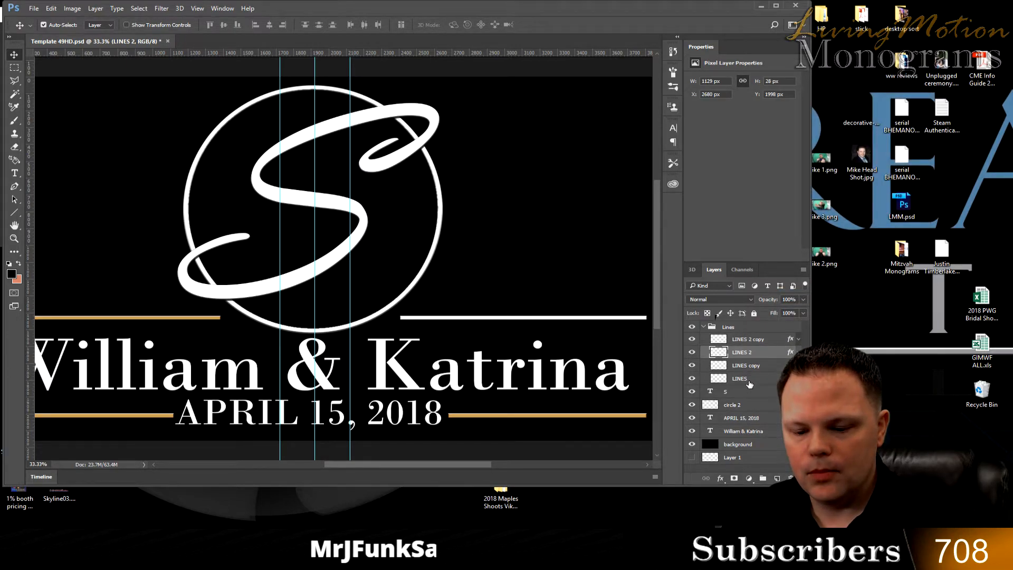
{"action": "left_click", "coordinate": [751, 378], "text": "shift"}
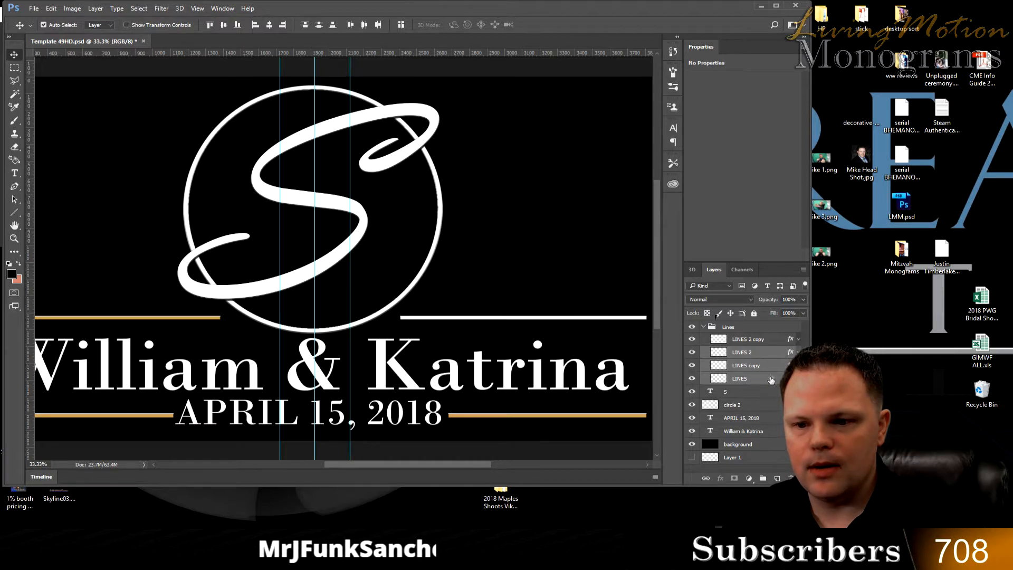
{"action": "right_click", "coordinate": [773, 365]}
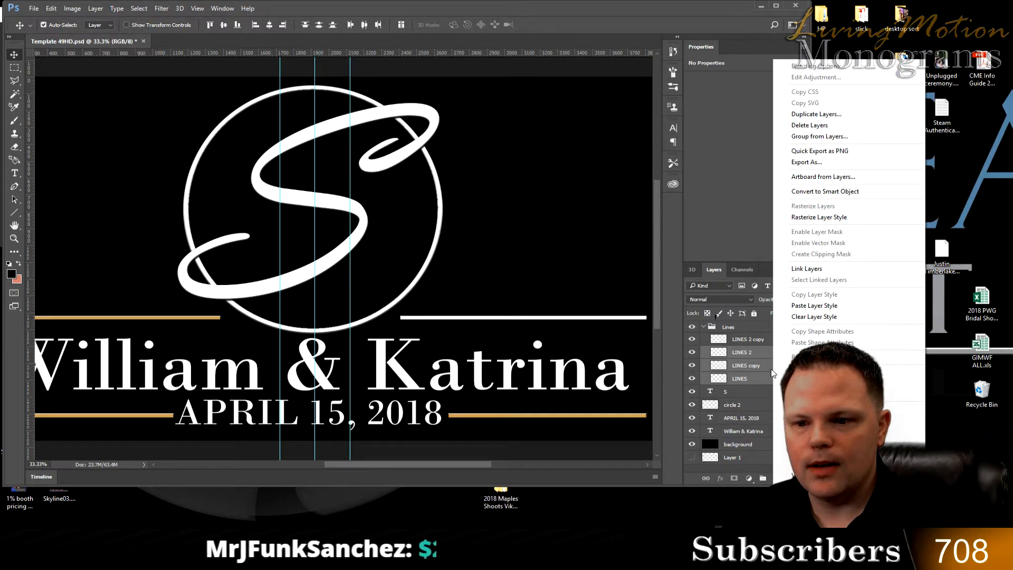
{"action": "left_click", "coordinate": [816, 306]}
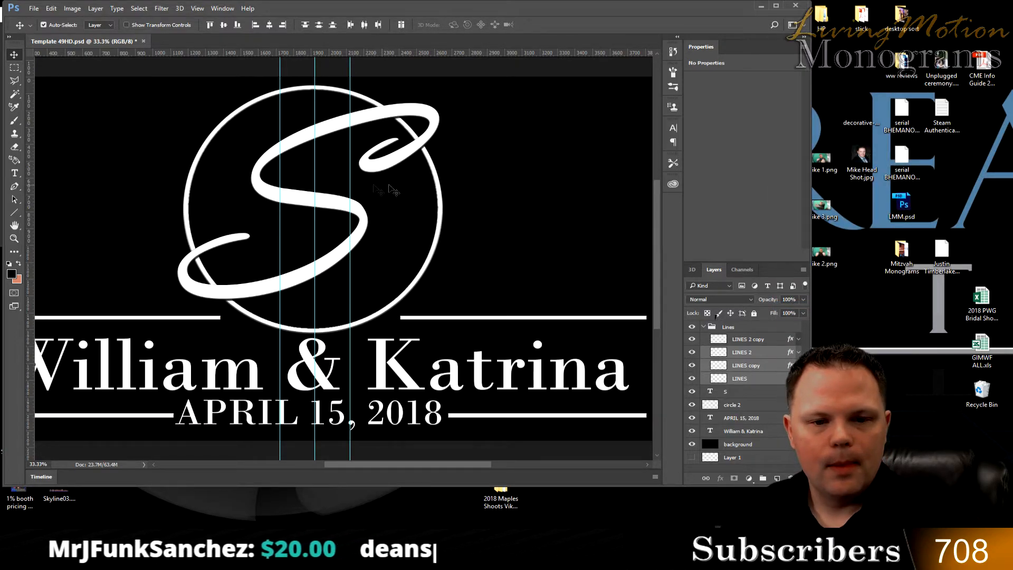
{"action": "left_click", "coordinate": [703, 327]}
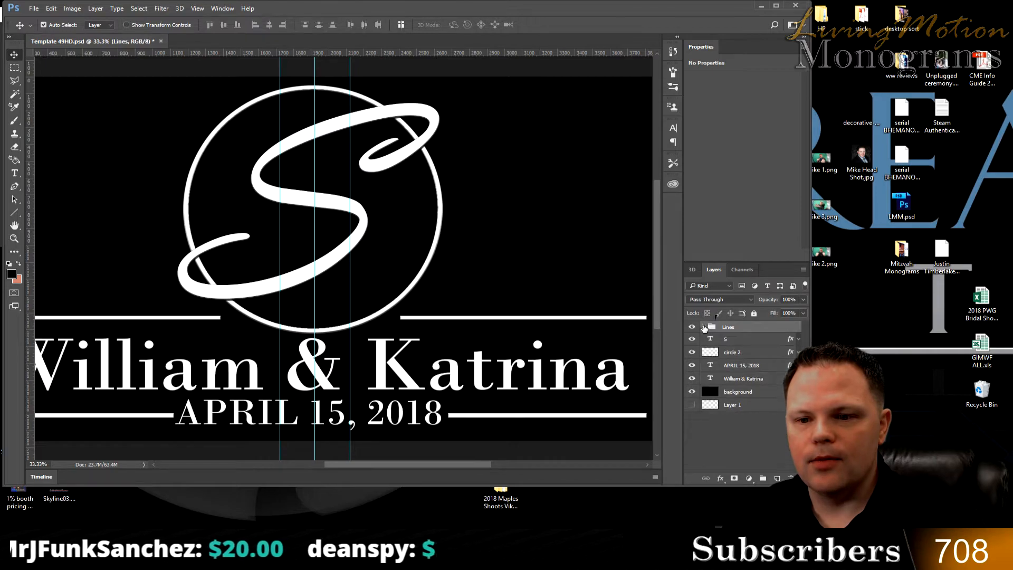
Step: Rasterize the layer style of the circle 2 layer
{"action": "left_click", "coordinate": [740, 353]}
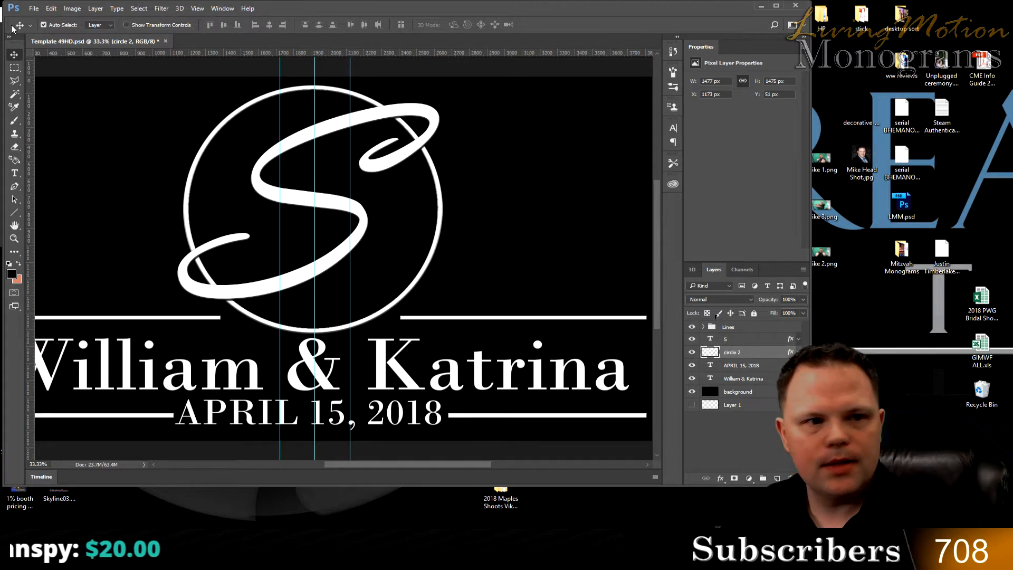
{"action": "left_click", "coordinate": [13, 69]}
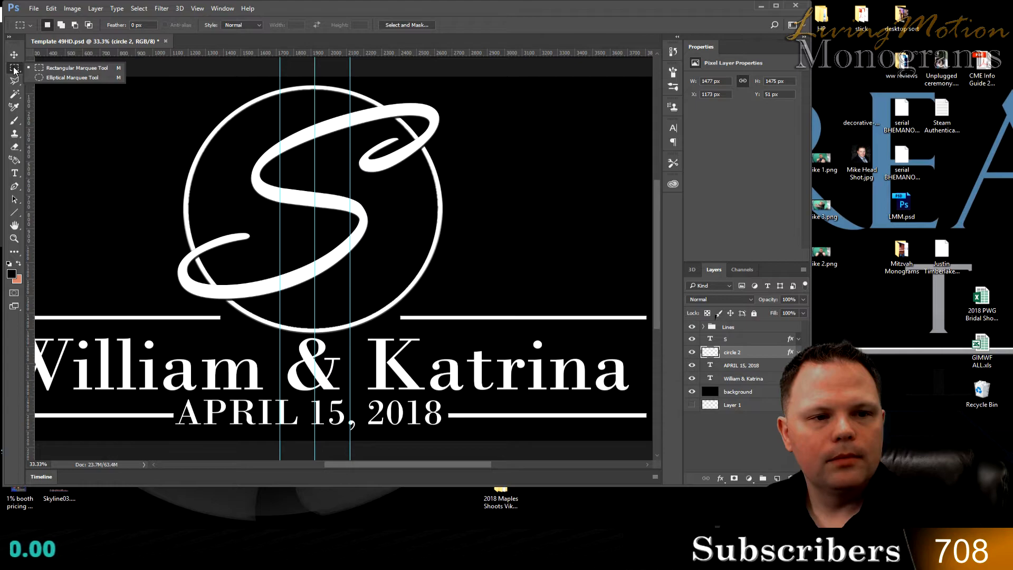
{"action": "left_click", "coordinate": [52, 70]}
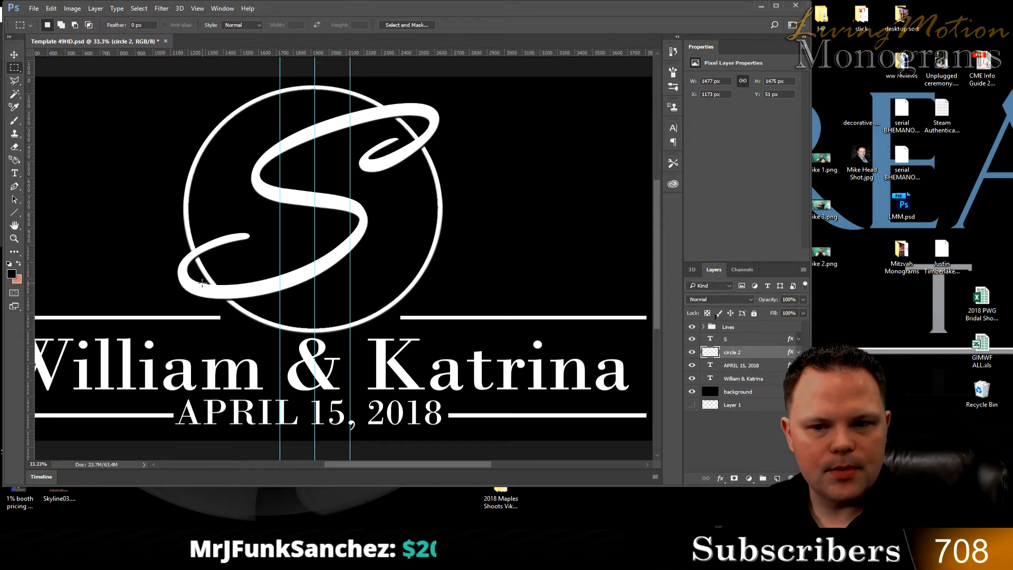
{"action": "right_click", "coordinate": [758, 353]}
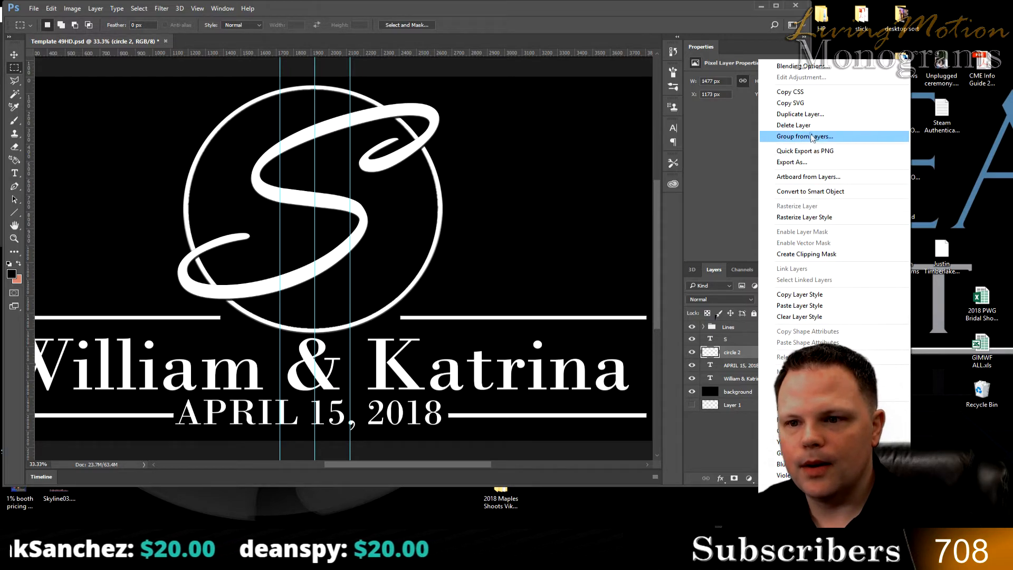
{"action": "left_click", "coordinate": [799, 218]}
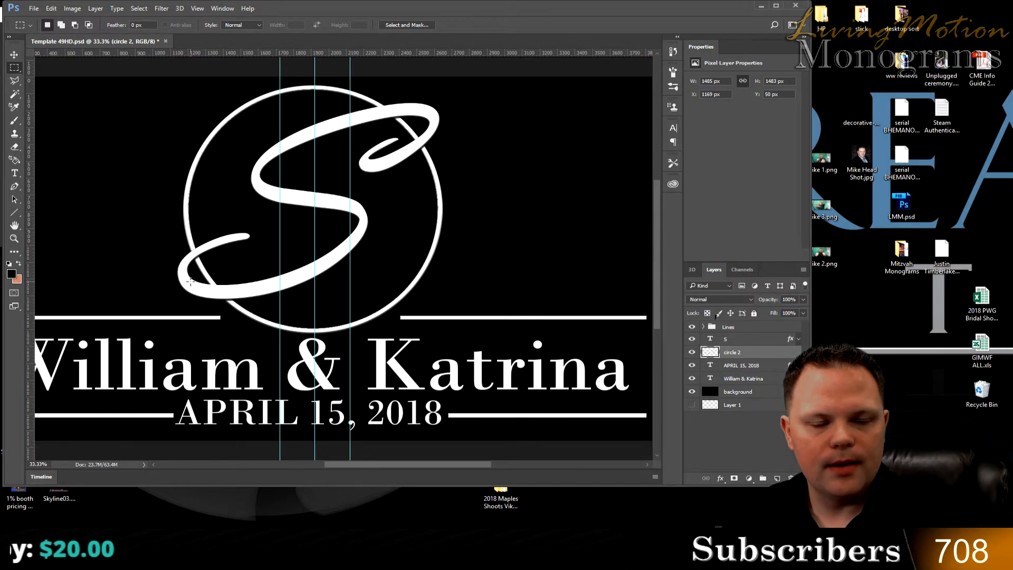
Step: Marquee-select the ring section crossing the S's lower-left loop, about 268 by 213 px, and copy it to a new layer
{"action": "left_click_drag", "start_coordinate": [203, 287], "coordinate": [253, 302]}
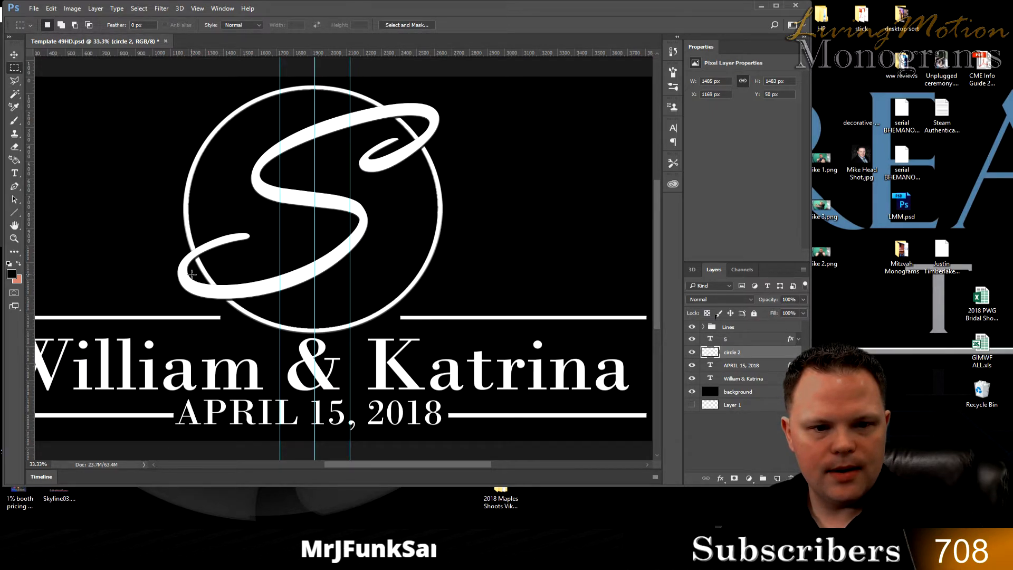
{"action": "left_click_drag", "start_coordinate": [193, 274], "coordinate": [254, 311]}
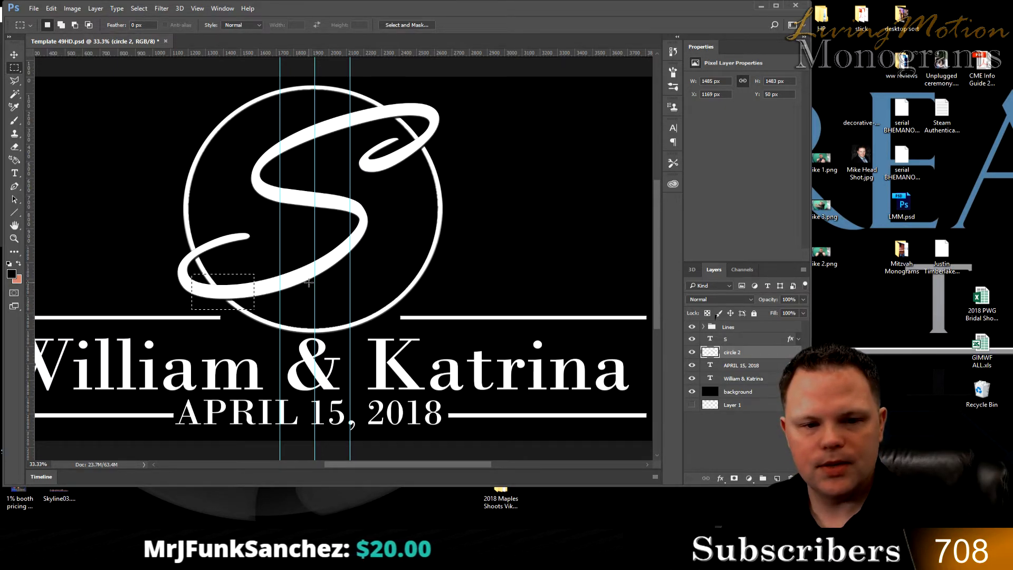
{"action": "key", "text": "ctrl+j"}
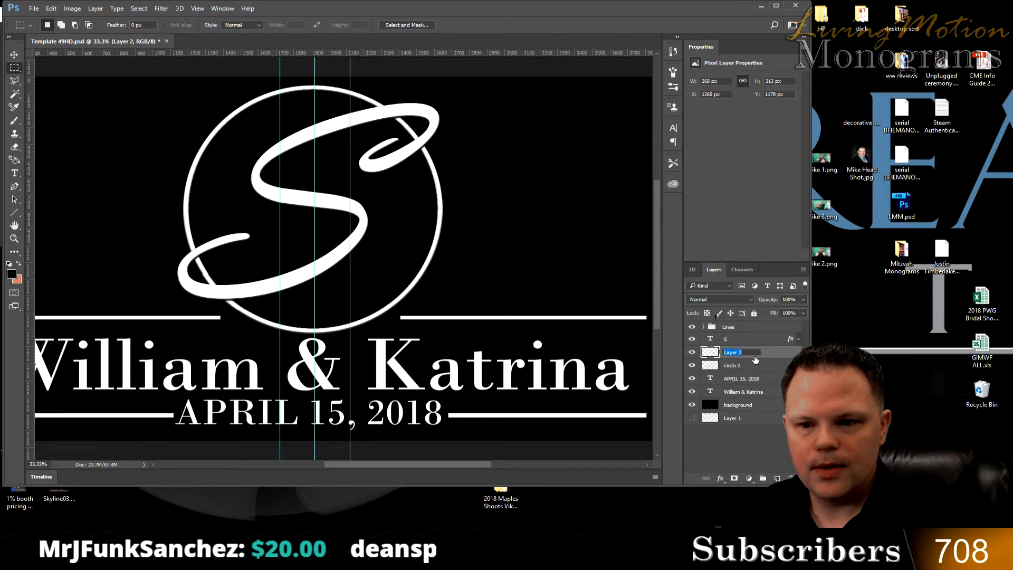
Step: Rename the copied ring section's layer as Circle Cover Left and move it above the S layer
{"action": "type", "text": "Circle Cover L"}
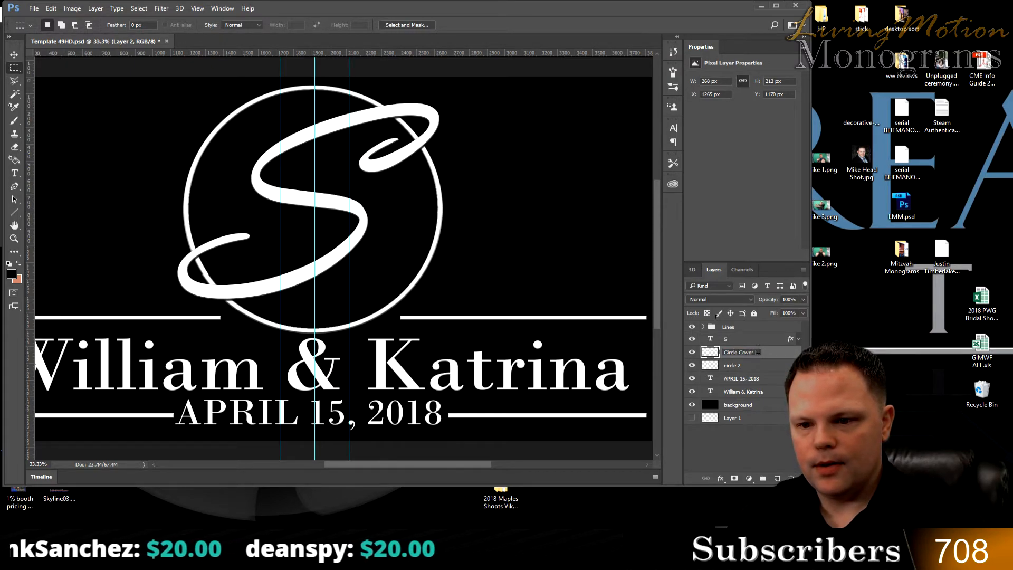
{"action": "type", "text": "eft"}
{"action": "left_click", "coordinate": [726, 436]}
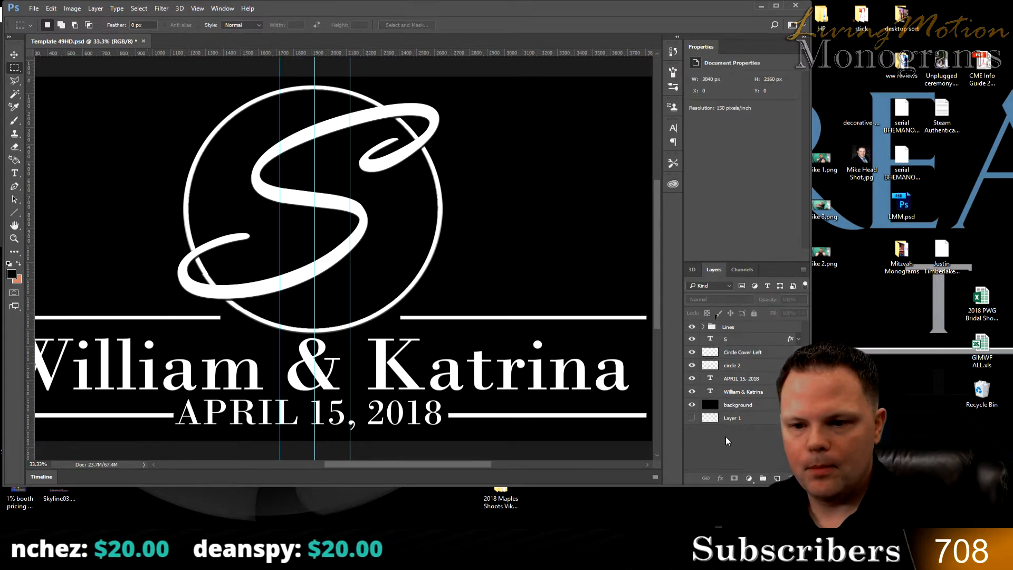
{"action": "left_click_drag", "start_coordinate": [731, 352], "coordinate": [735, 332]}
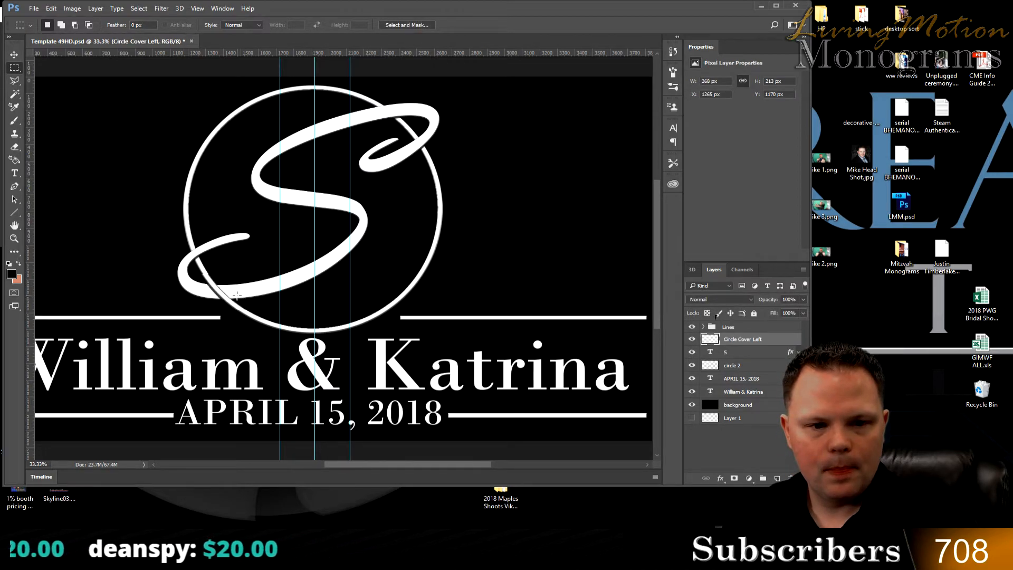
Step: Nudge the Circle Cover Left piece 5 px to the right, to X 1270 px, so it lines up with the ring underneath
{"action": "scroll", "coordinate": [238, 296], "scroll_direction": "up", "scroll_amount": 3}
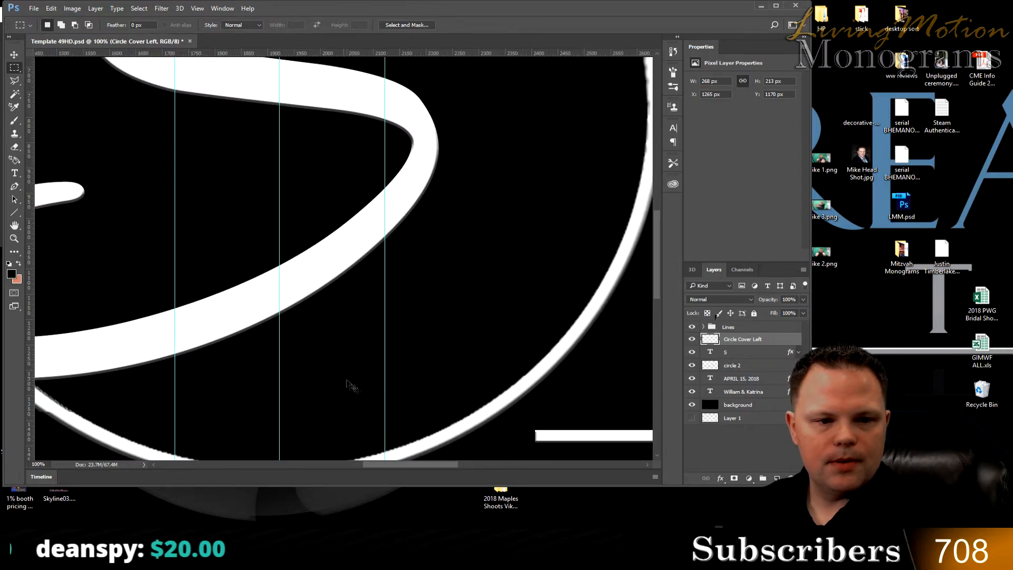
{"action": "key", "text": "ctrl+plus"}
{"action": "left_click_drag", "start_coordinate": [413, 466], "coordinate": [341, 466]}
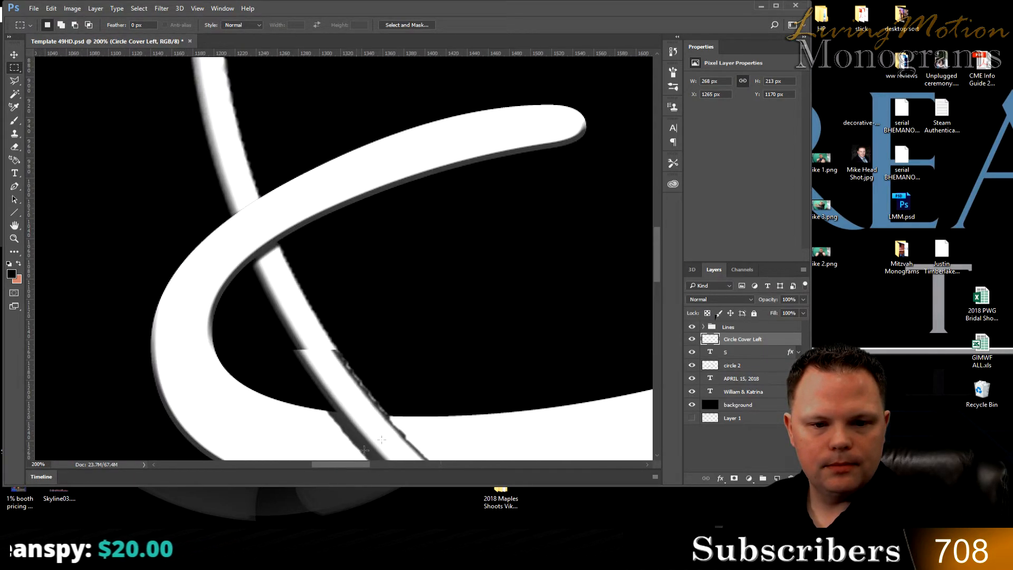
{"action": "left_click_drag", "start_coordinate": [657, 255], "coordinate": [663, 280]}
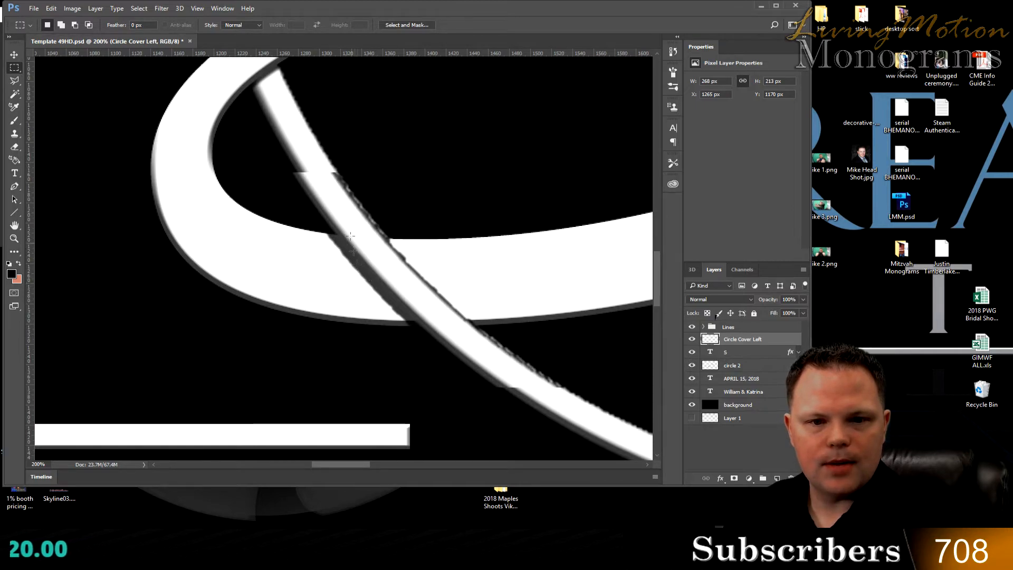
{"action": "left_click", "coordinate": [13, 57]}
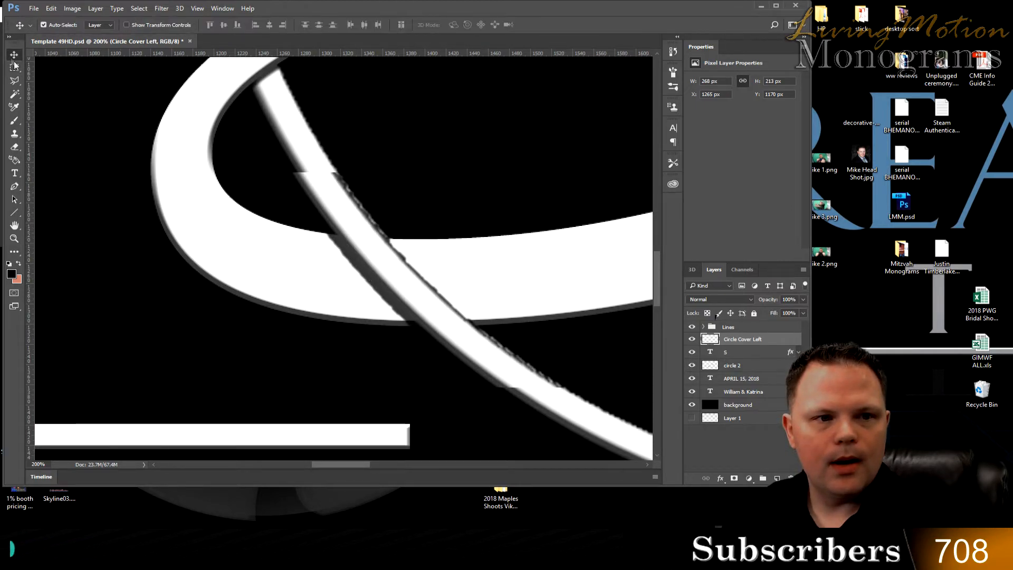
{"action": "key", "text": "Right"}
{"action": "key", "text": "Right"}
{"action": "key", "text": "Right"}
{"action": "key", "text": "Right"}
{"action": "key", "text": "Right"}
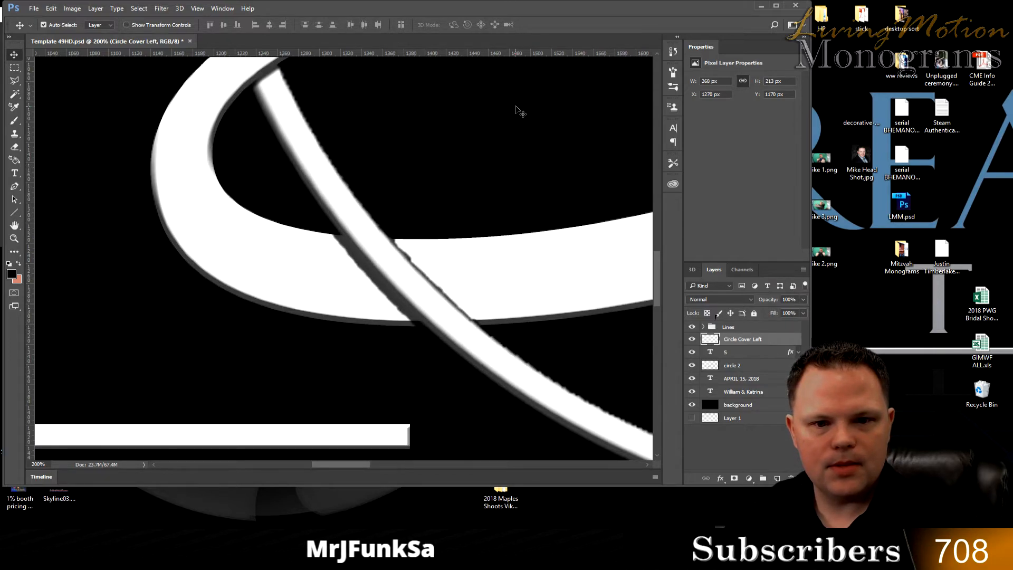
{"action": "key", "text": "Right"}
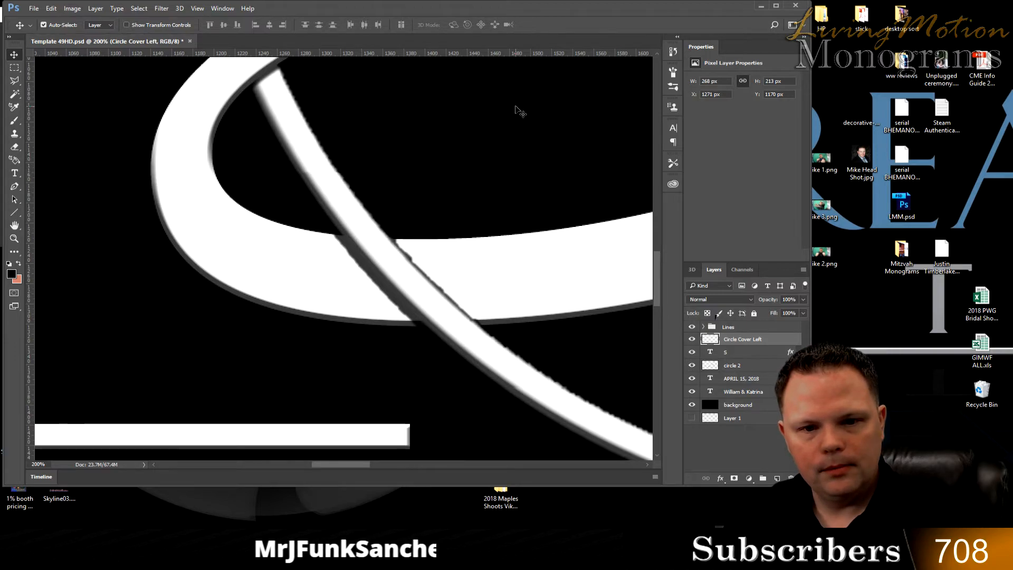
{"action": "key", "text": "Left"}
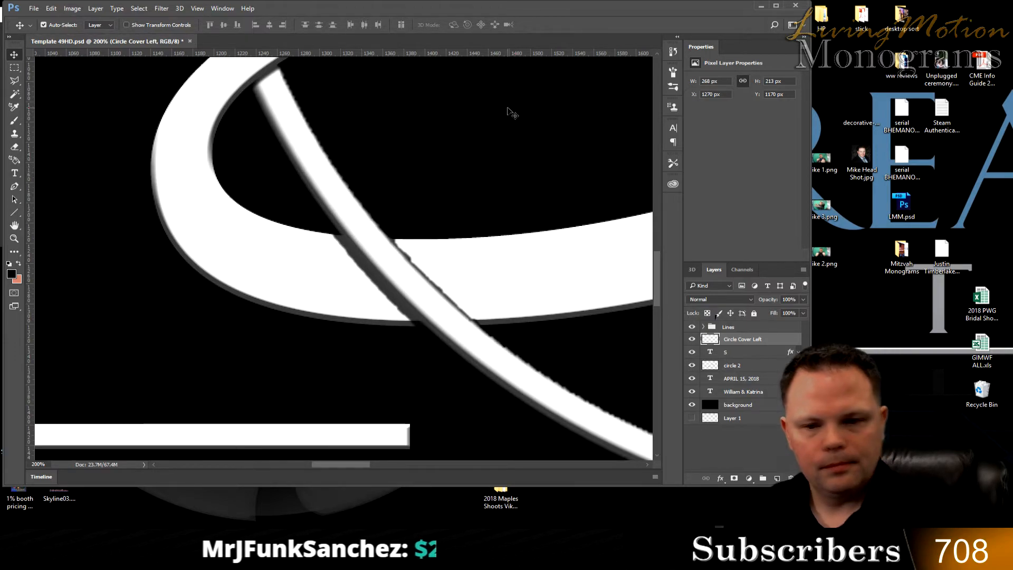
Step: Examine the alignment and shadow edges where the ring piece overlaps the S's lower-left loop, both close up and in the overall design
{"action": "key", "text": "ctrl+minus"}
{"action": "key", "text": "ctrl+minus"}
{"action": "key", "text": "ctrl+minus"}
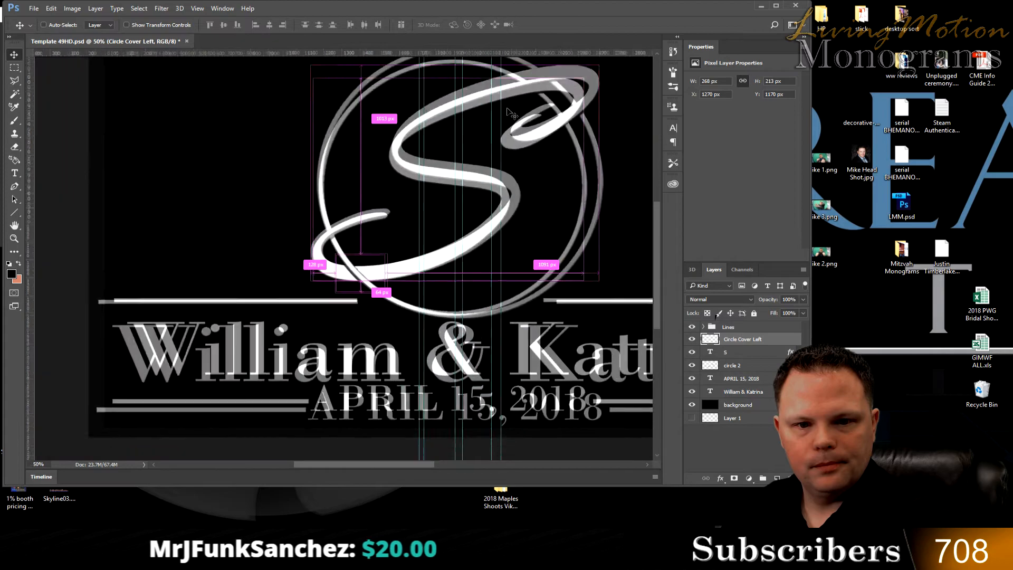
{"action": "key", "text": "ctrl+minus"}
{"action": "scroll", "coordinate": [436, 191], "scroll_direction": "up", "scroll_amount": 6}
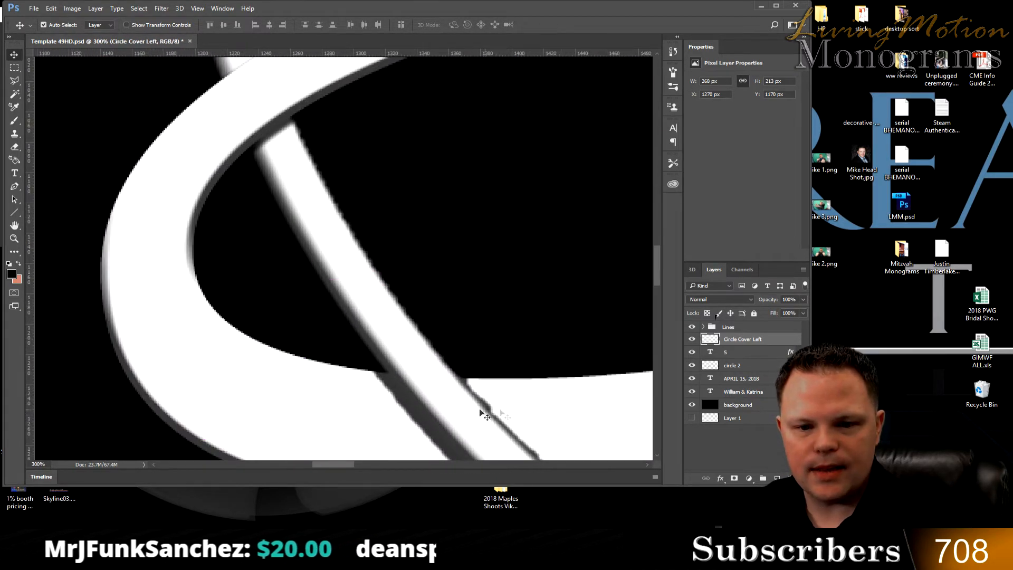
{"action": "left_click_drag", "start_coordinate": [657, 266], "coordinate": [657, 285]}
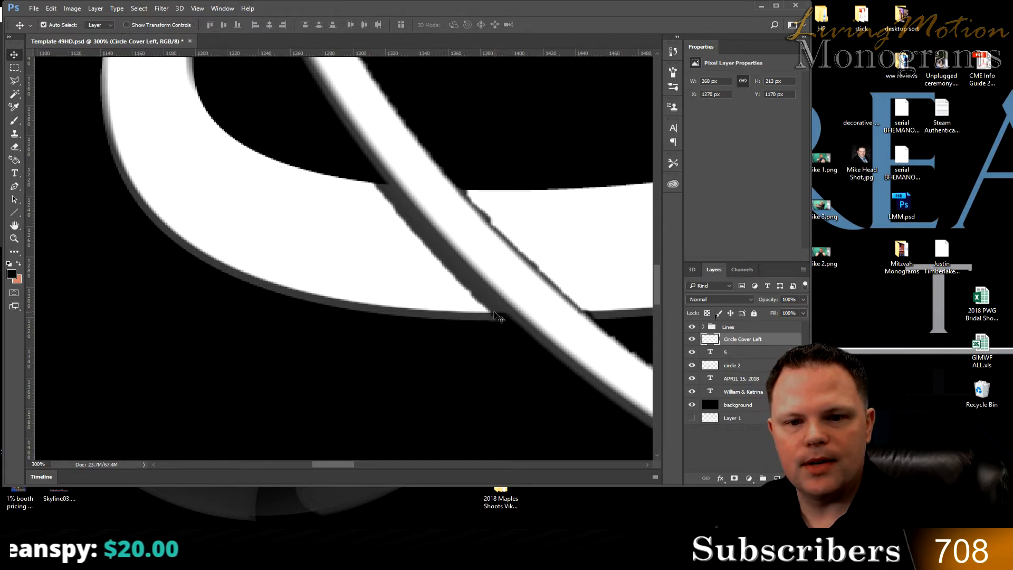
{"action": "key", "text": "ctrl+minus"}
{"action": "key", "text": "ctrl+minus"}
{"action": "key", "text": "ctrl+minus"}
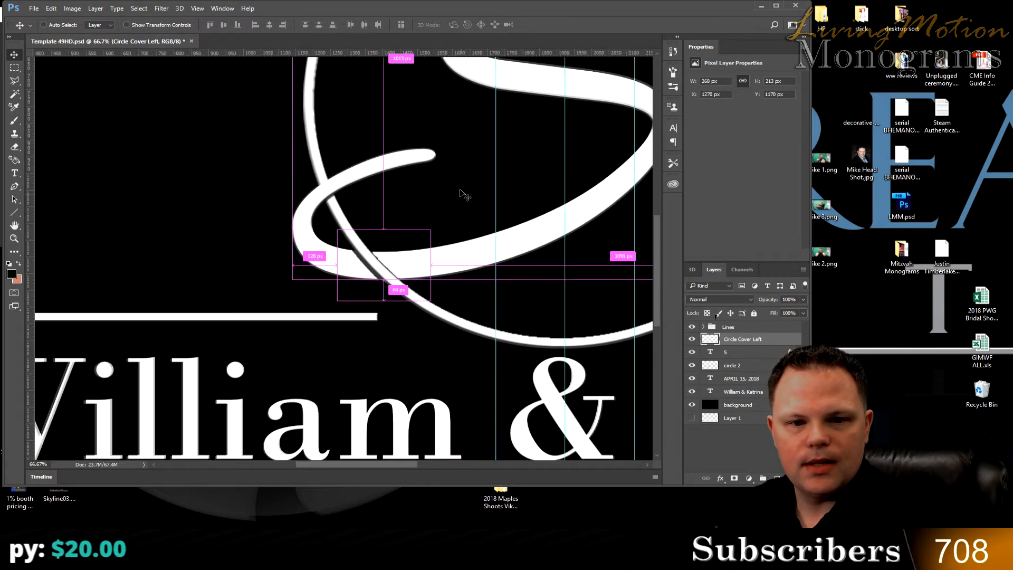
{"action": "key", "text": "ctrl+minus"}
{"action": "key", "text": "ctrl+minus"}
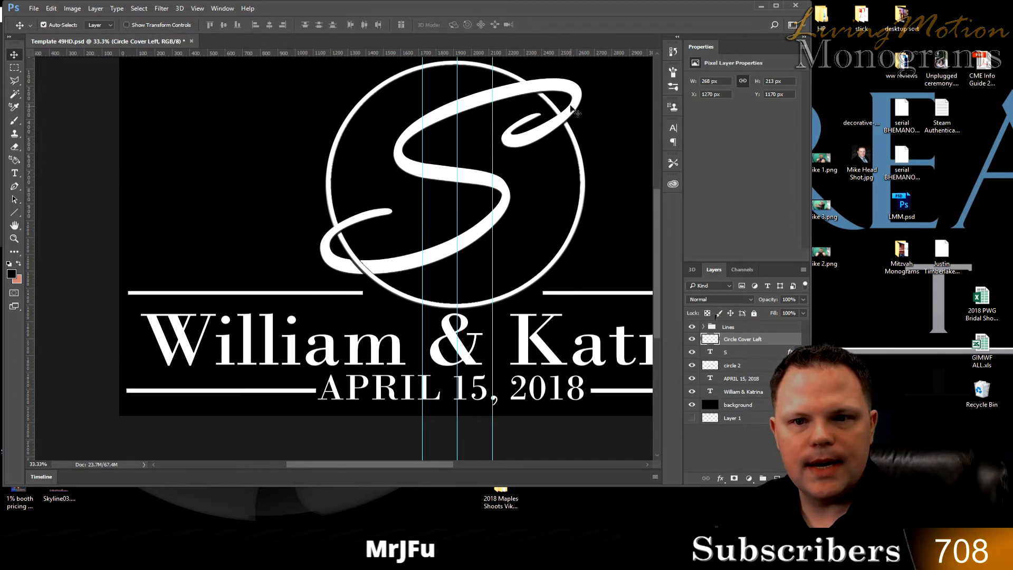
Step: Marquee-select the circle 2 section crossing the S's upper-right loop, about 216 by 144 px, and copy it to a new layer
{"action": "left_click", "coordinate": [14, 67]}
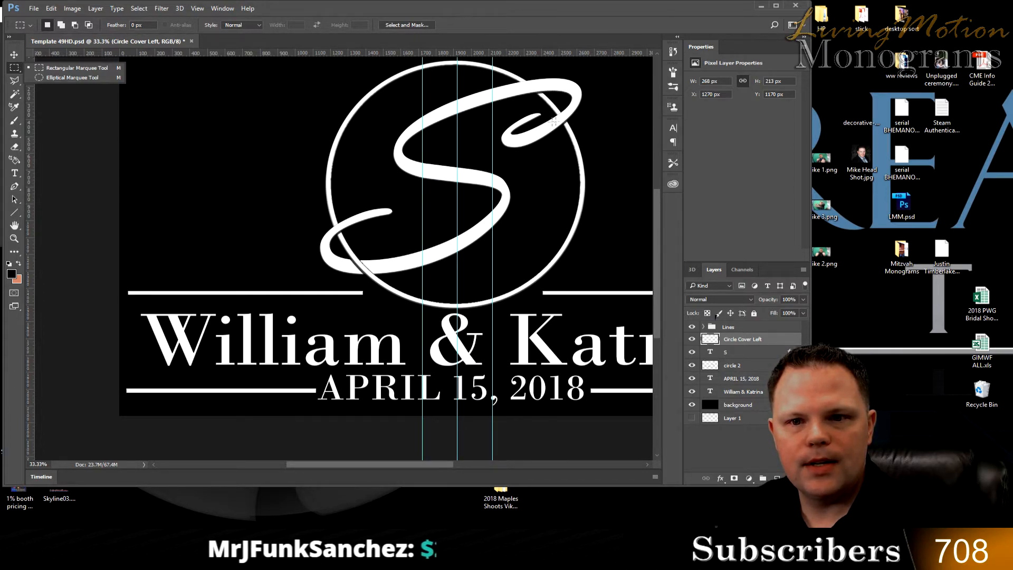
{"action": "left_click_drag", "start_coordinate": [544, 109], "coordinate": [581, 133]}
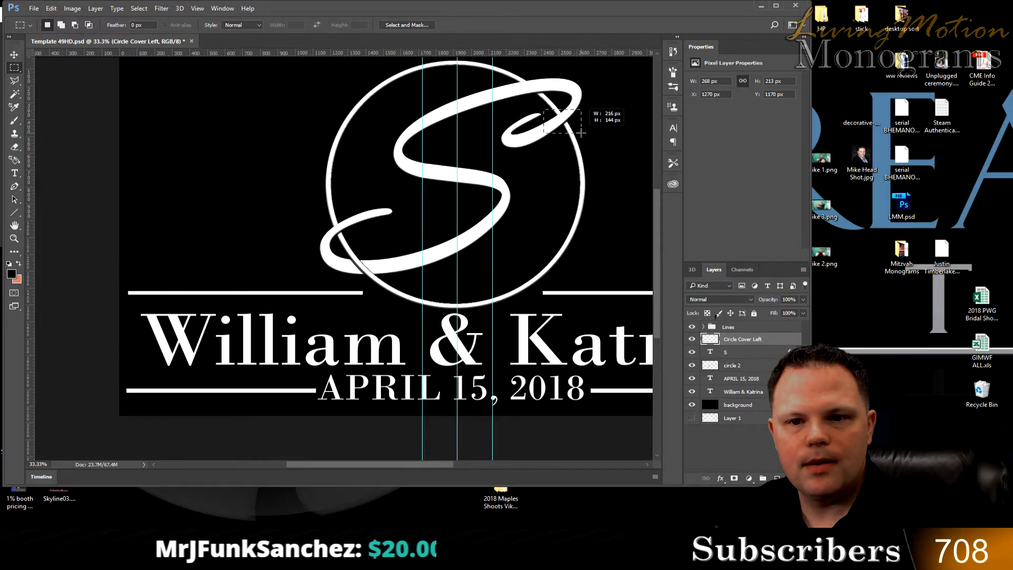
{"action": "key", "text": "ctrl+c"}
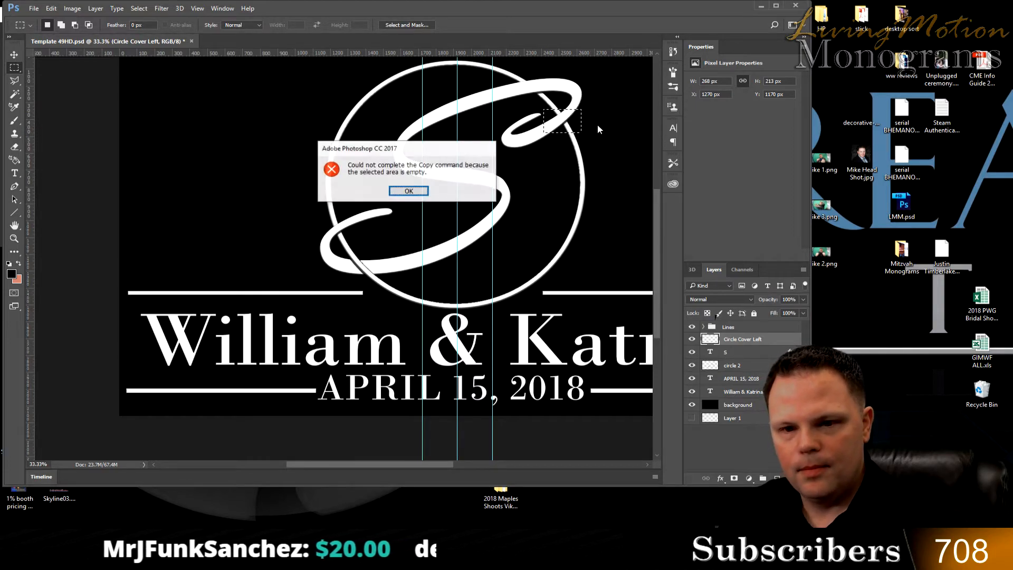
{"action": "left_click", "coordinate": [409, 190]}
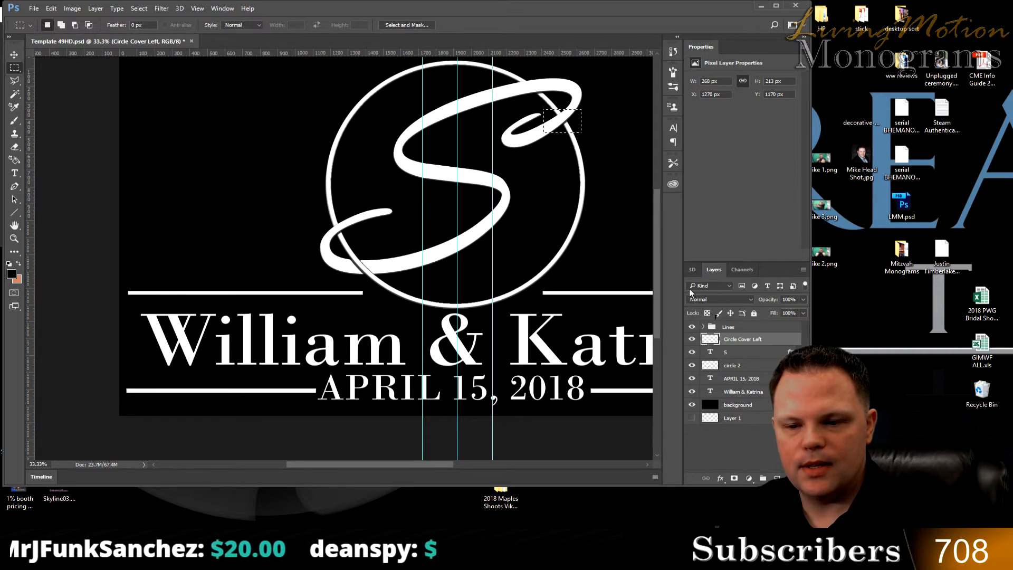
{"action": "left_click", "coordinate": [751, 368]}
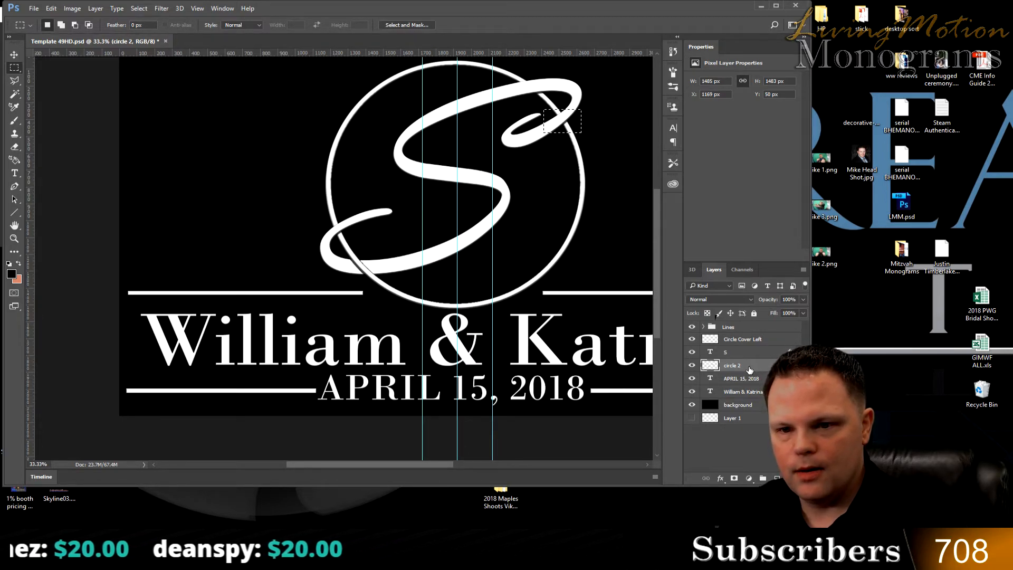
{"action": "key", "text": "ctrl+j"}
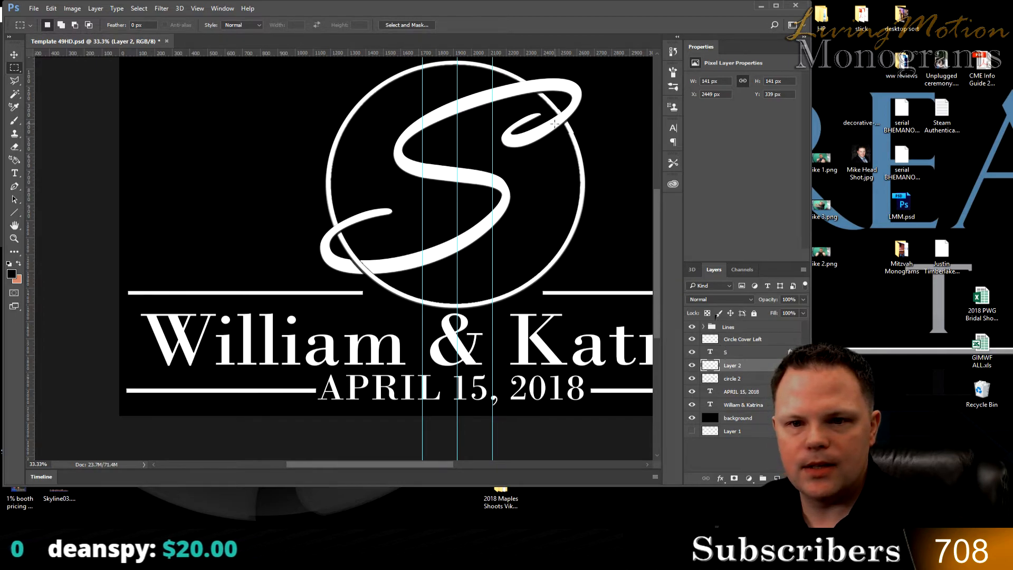
Step: Rename the new ring section's layer as Circle Cover Right and move it above the S layer
{"action": "left_click", "coordinate": [14, 56]}
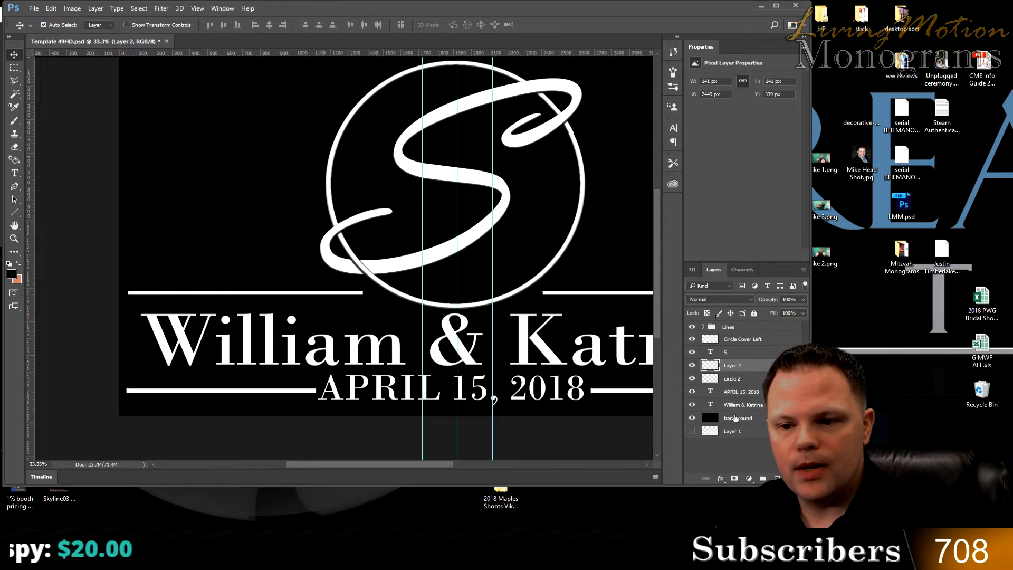
{"action": "double_click", "coordinate": [736, 366]}
{"action": "type", "text": "Circle Cover Right"}
{"action": "key", "text": "Return"}
{"action": "left_click", "coordinate": [734, 448]}
{"action": "left_click_drag", "start_coordinate": [741, 365], "coordinate": [738, 352]}
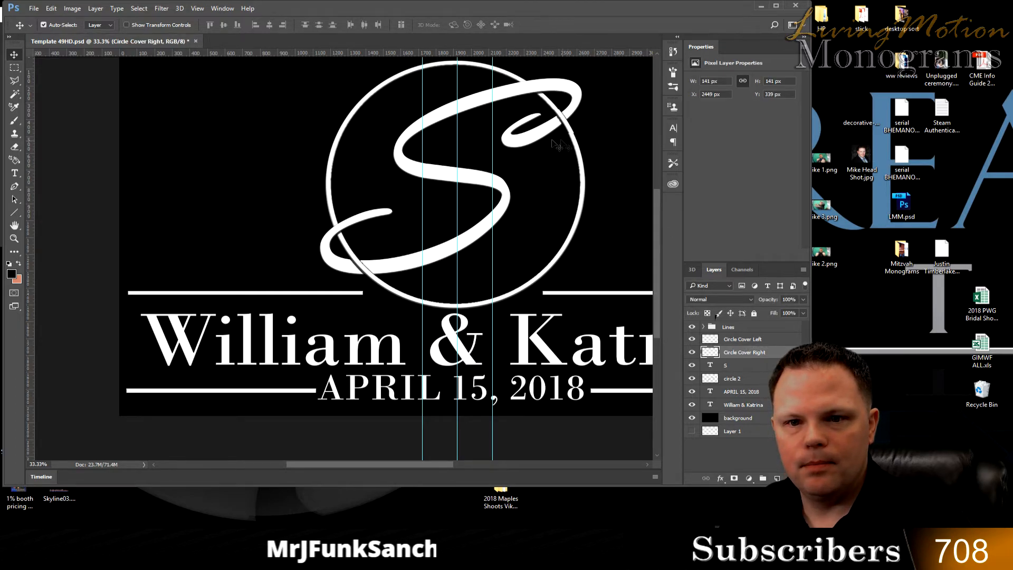
Step: Nudge the Circle Cover Right piece 3 px to the left, to X 2446 px, so it lines up with the ring underneath
{"action": "key", "text": "ctrl+plus"}
{"action": "key", "text": "ctrl+plus"}
{"action": "key", "text": "ctrl+plus"}
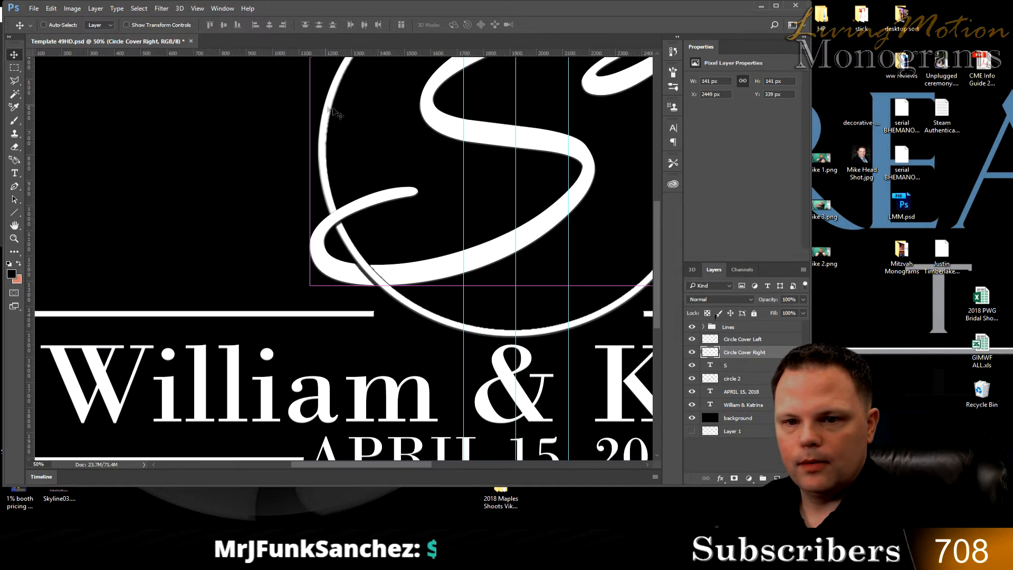
{"action": "left_click_drag", "start_coordinate": [331, 464], "coordinate": [445, 460]}
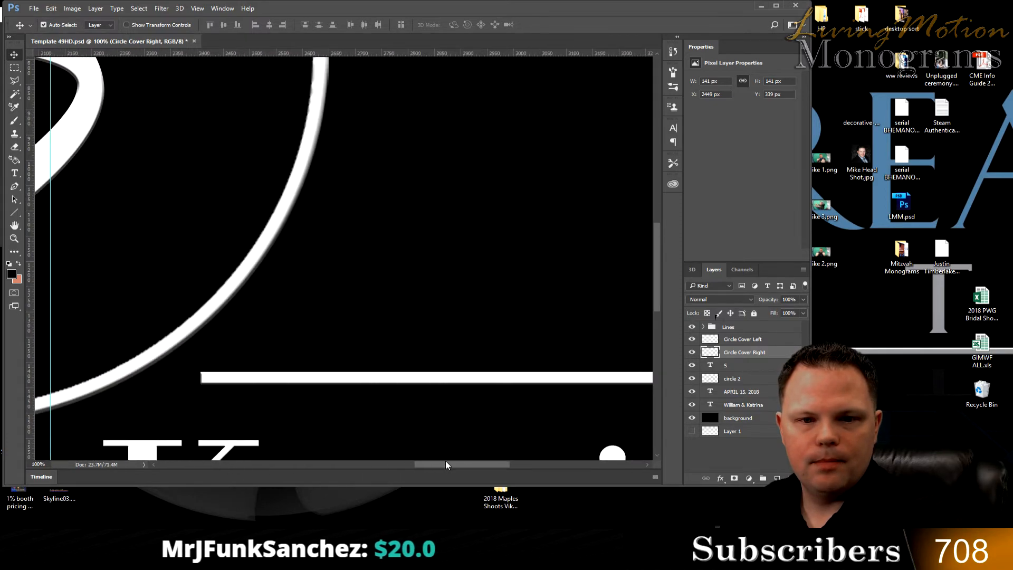
{"action": "left_click_drag", "start_coordinate": [656, 245], "coordinate": [654, 173]}
{"action": "key", "text": "ctrl+plus"}
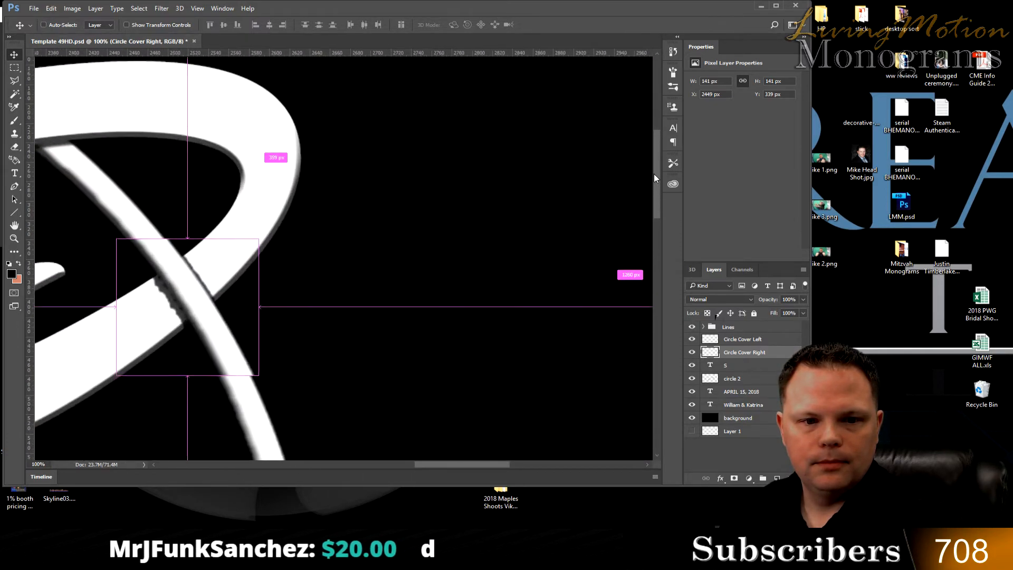
{"action": "left_click_drag", "start_coordinate": [471, 465], "coordinate": [453, 463]}
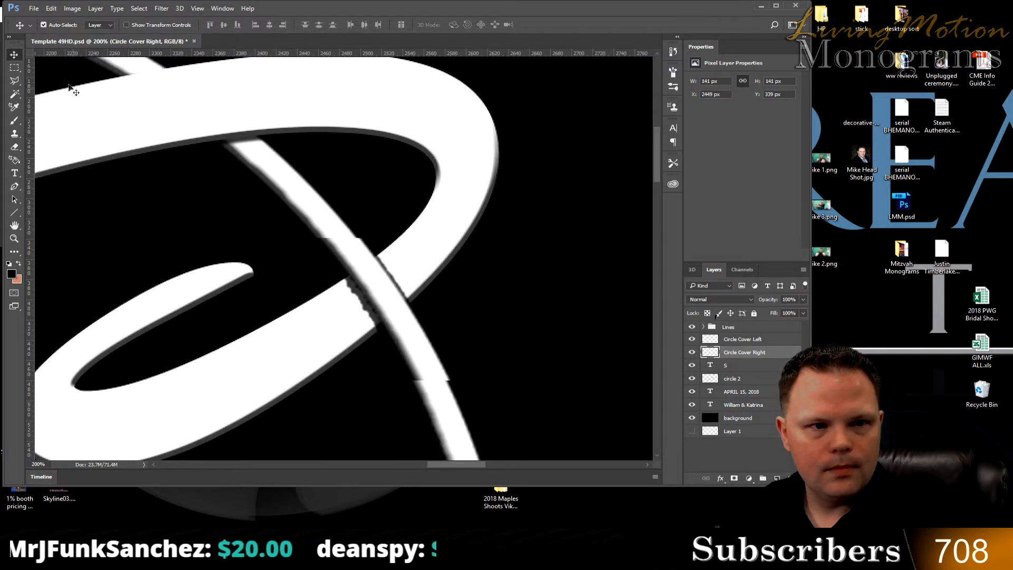
{"action": "key", "text": "Left"}
{"action": "key", "text": "Left"}
{"action": "key", "text": "Left"}
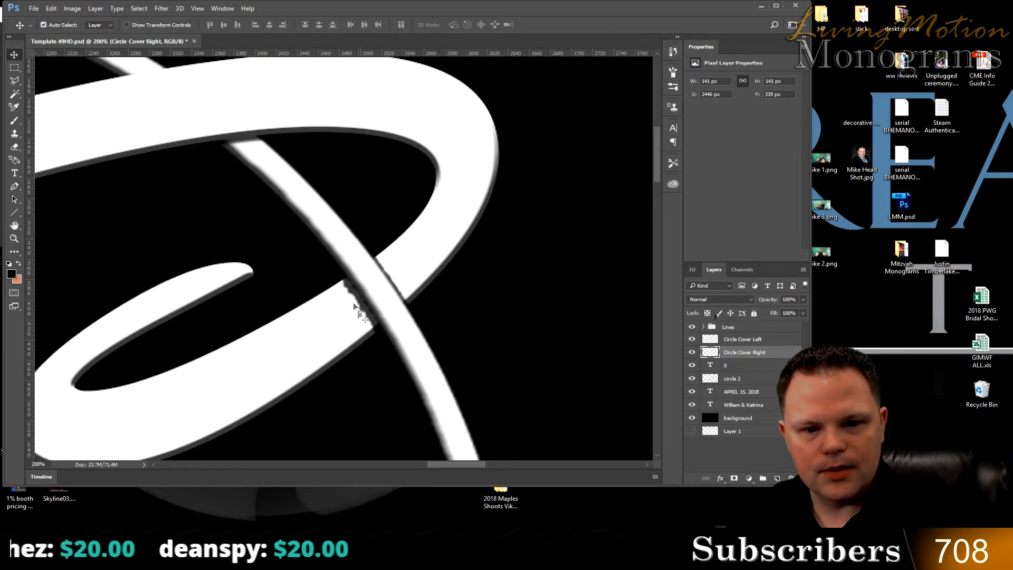
Step: Erase the jagged shadow along the lower-left edge of the Circle Cover Right piece with a 4 px eraser at 100% hardness
{"action": "key", "text": "ctrl+plus"}
{"action": "key", "text": "ctrl+plus"}
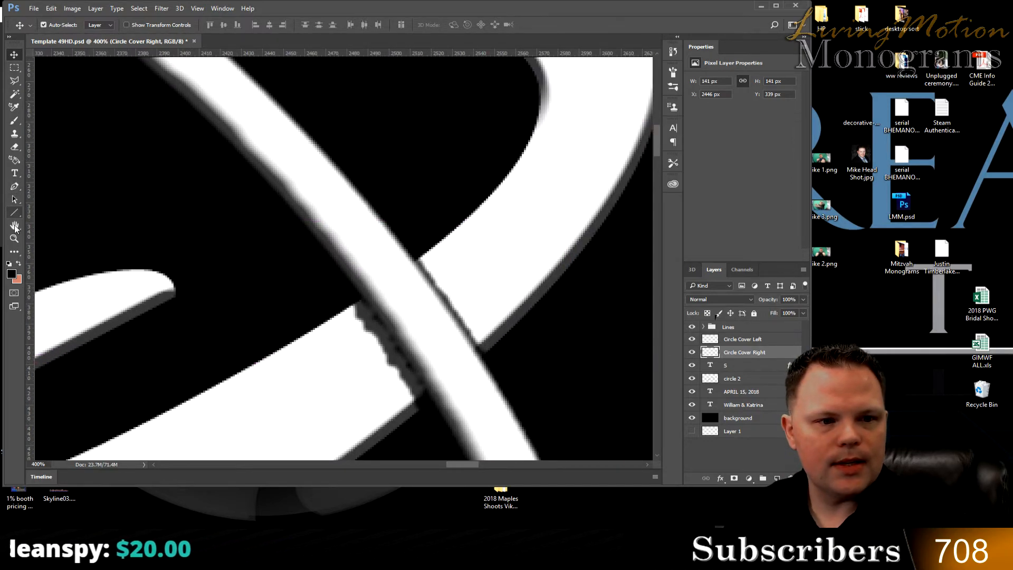
{"action": "right_click", "coordinate": [19, 154]}
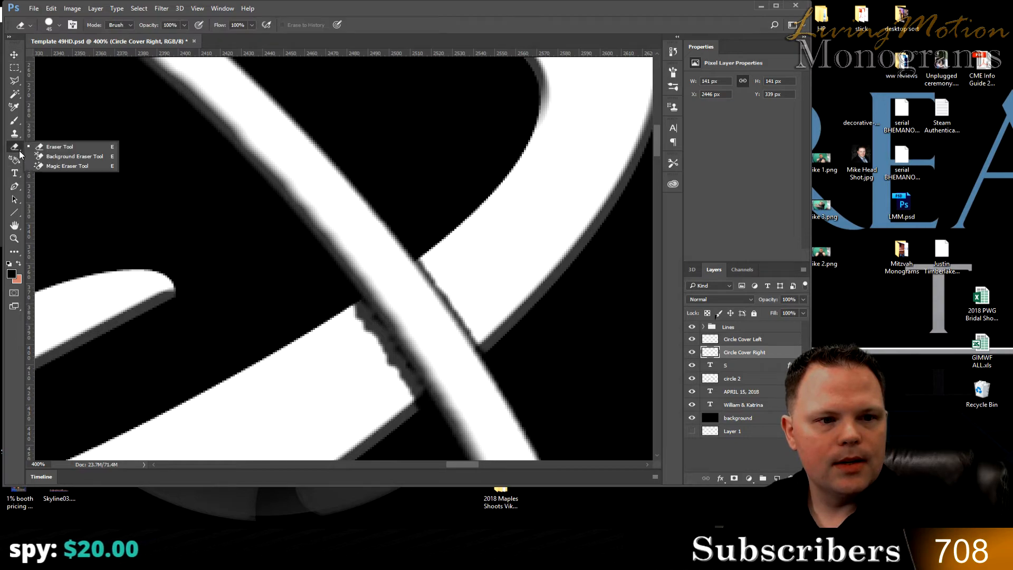
{"action": "left_click", "coordinate": [57, 143]}
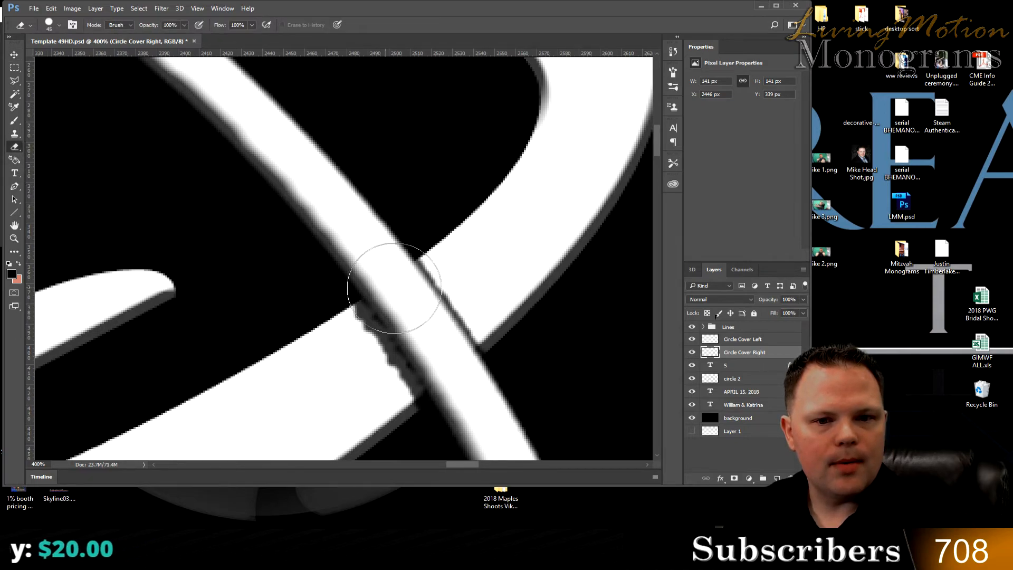
{"action": "left_click", "coordinate": [59, 25]}
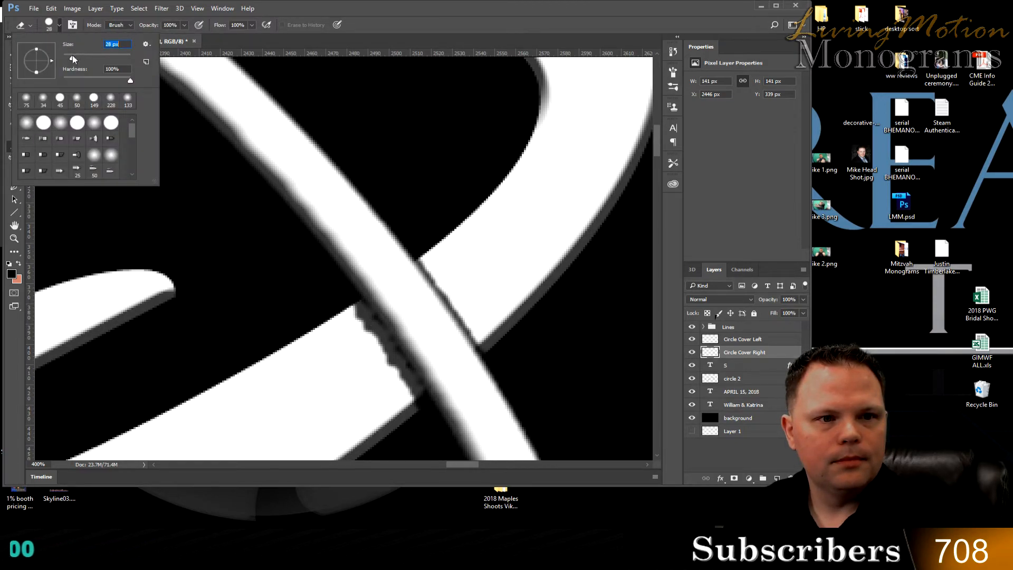
{"action": "left_click_drag", "start_coordinate": [68, 56], "coordinate": [65, 58]}
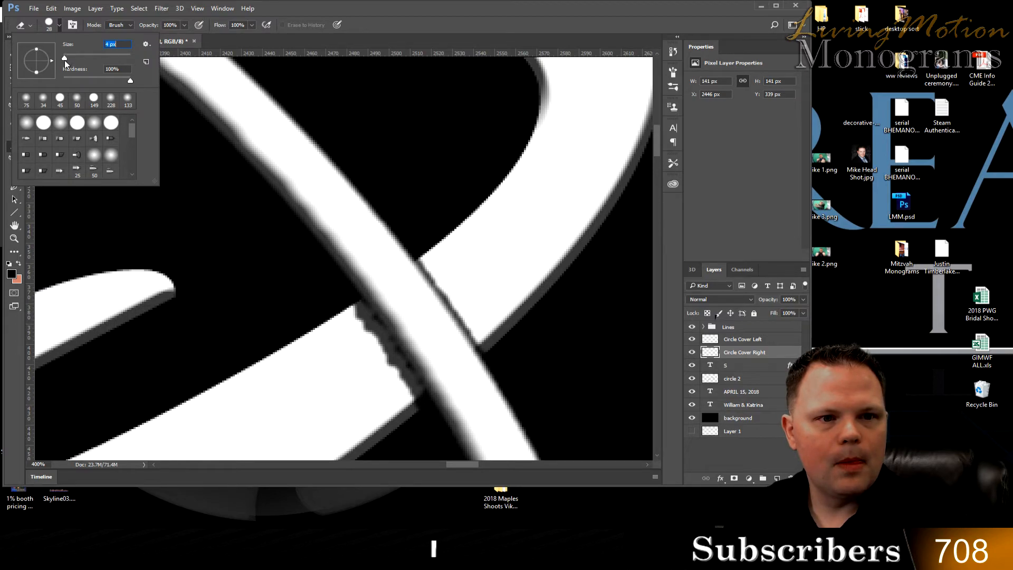
{"action": "left_click", "coordinate": [353, 316]}
{"action": "left_click_drag", "start_coordinate": [352, 316], "coordinate": [368, 334]}
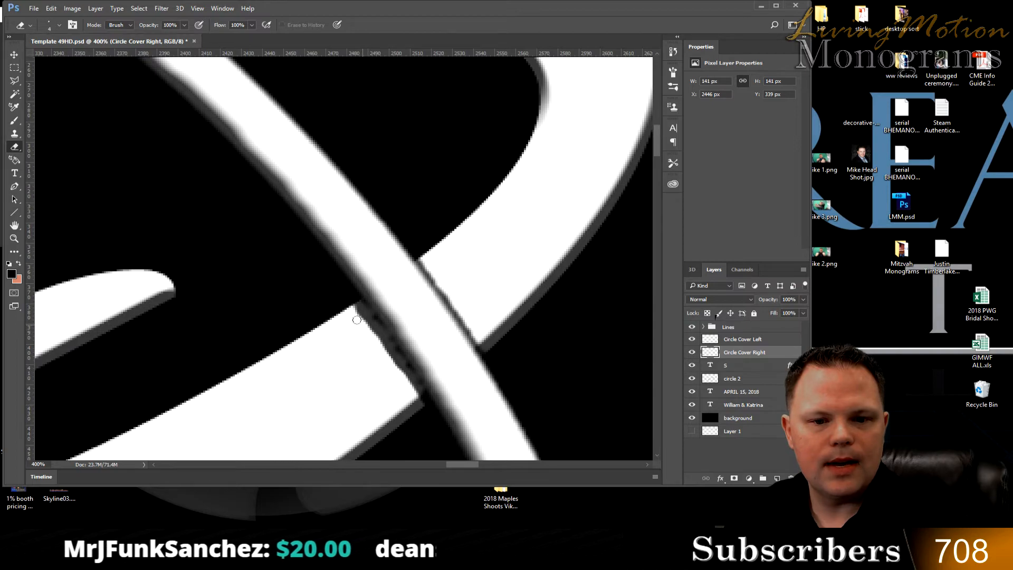
Step: Outline the remaining rough shadow edge beside the Circle Cover Right piece with the Polygonal Lasso, delete it and clear the selection
{"action": "left_click", "coordinate": [14, 67]}
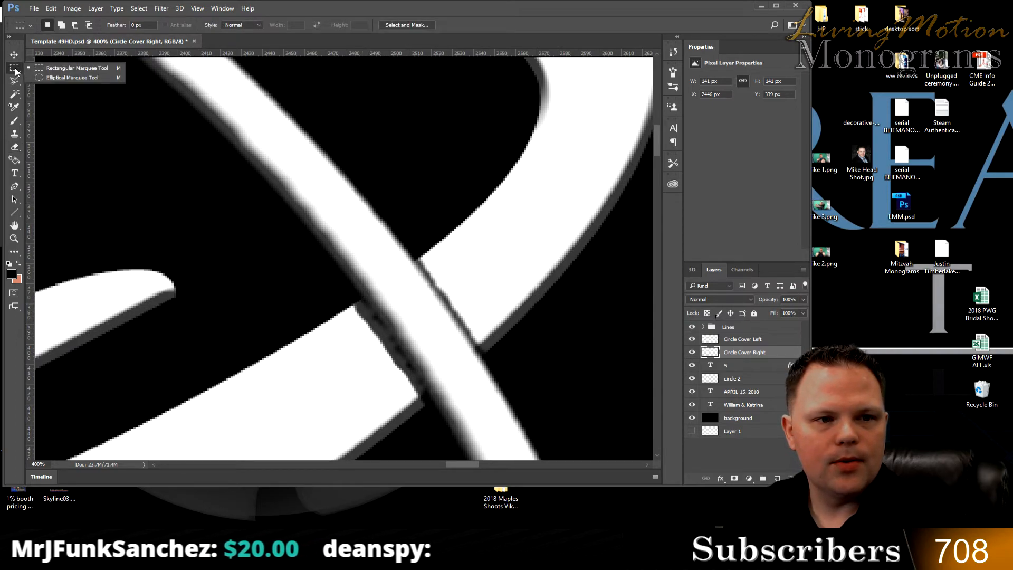
{"action": "left_click", "coordinate": [12, 82]}
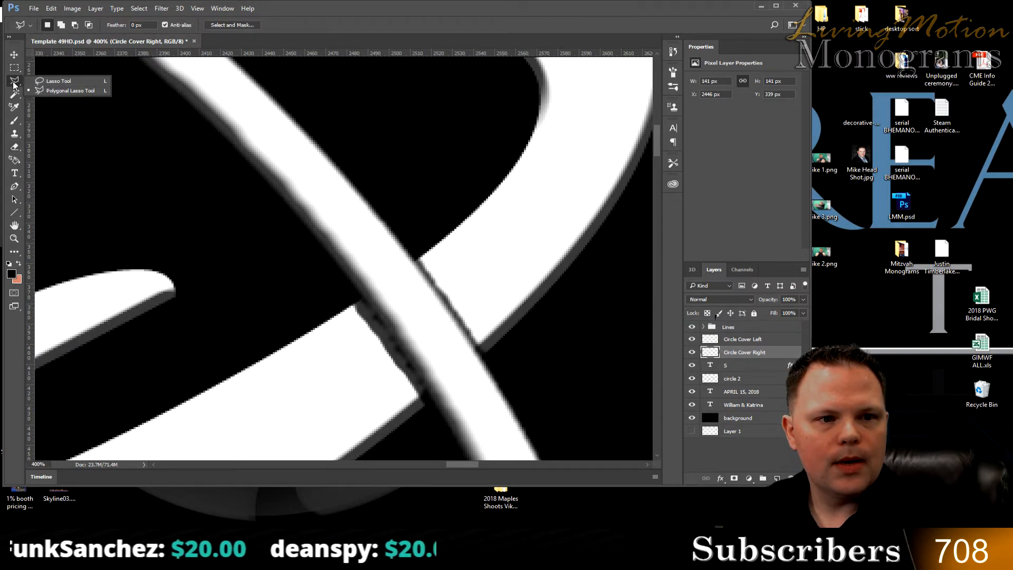
{"action": "left_click", "coordinate": [77, 92]}
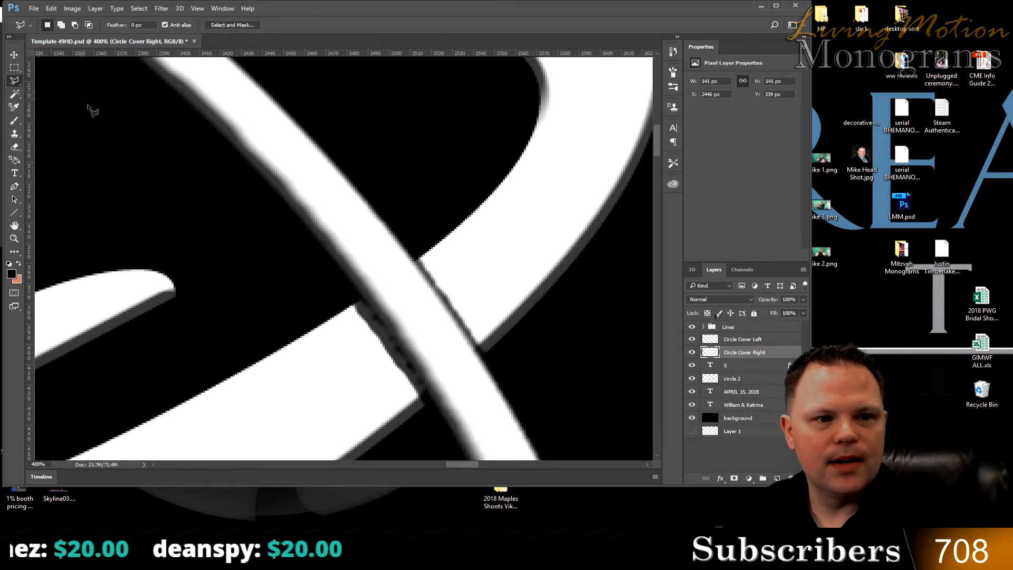
{"action": "left_click", "coordinate": [339, 283]}
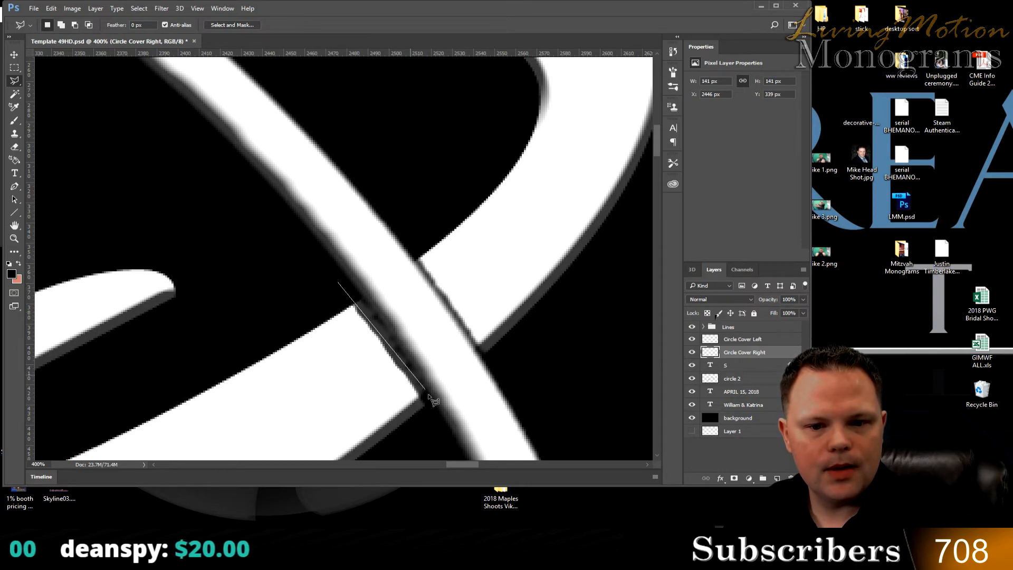
{"action": "left_click", "coordinate": [443, 422]}
{"action": "left_click", "coordinate": [395, 443]}
{"action": "left_click", "coordinate": [257, 290]}
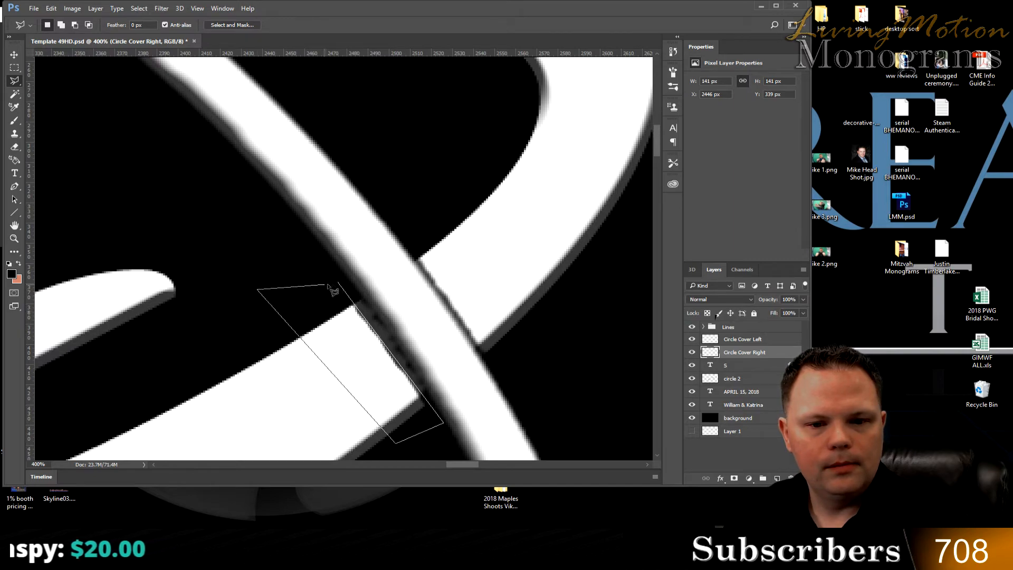
{"action": "left_click", "coordinate": [338, 284]}
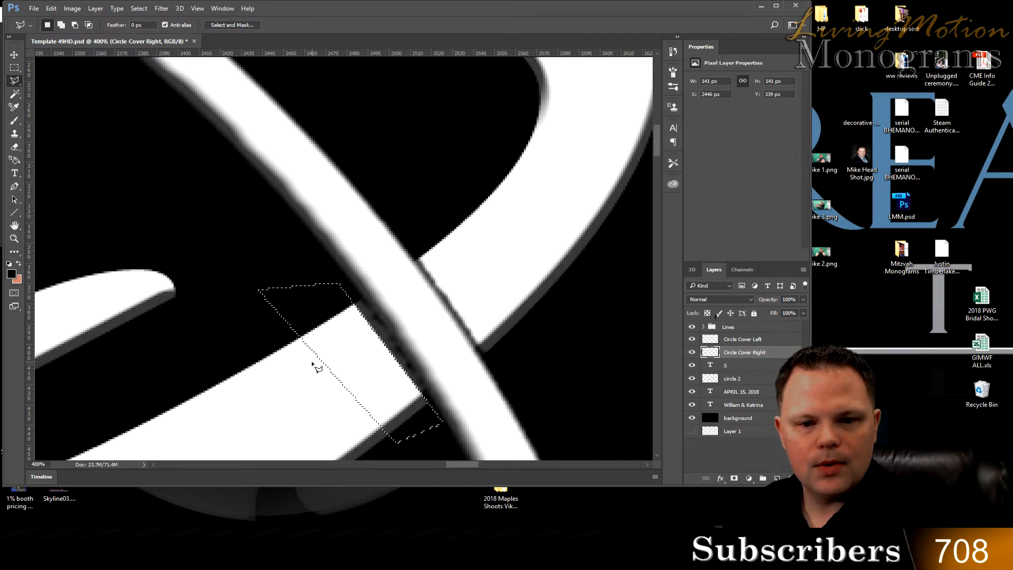
{"action": "key", "text": "ctrl+d"}
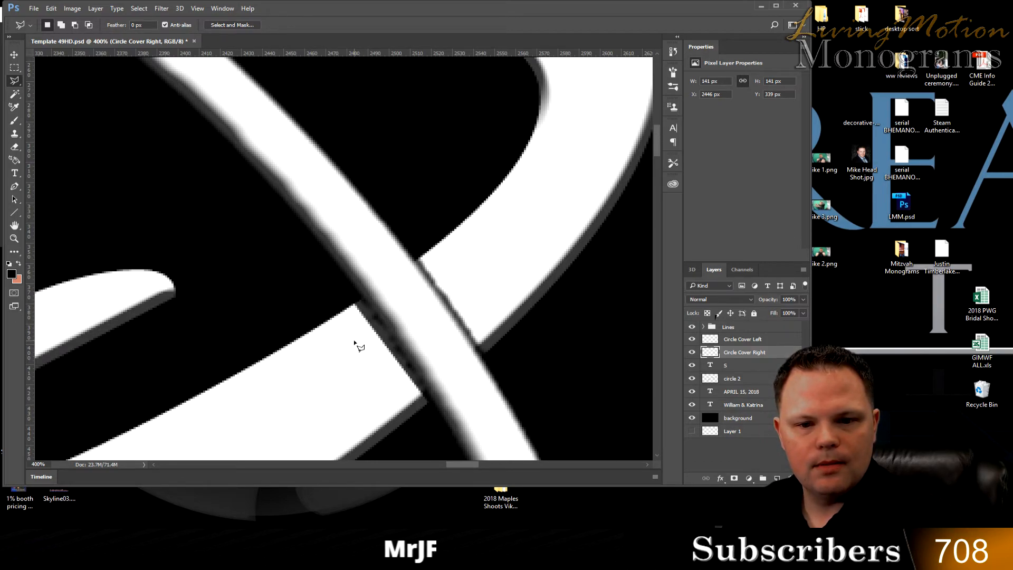
Step: Examine the cleaned ring crossing on the S's upper-right loop and the interlaced circle in the overall design
{"action": "left_click", "coordinate": [15, 56]}
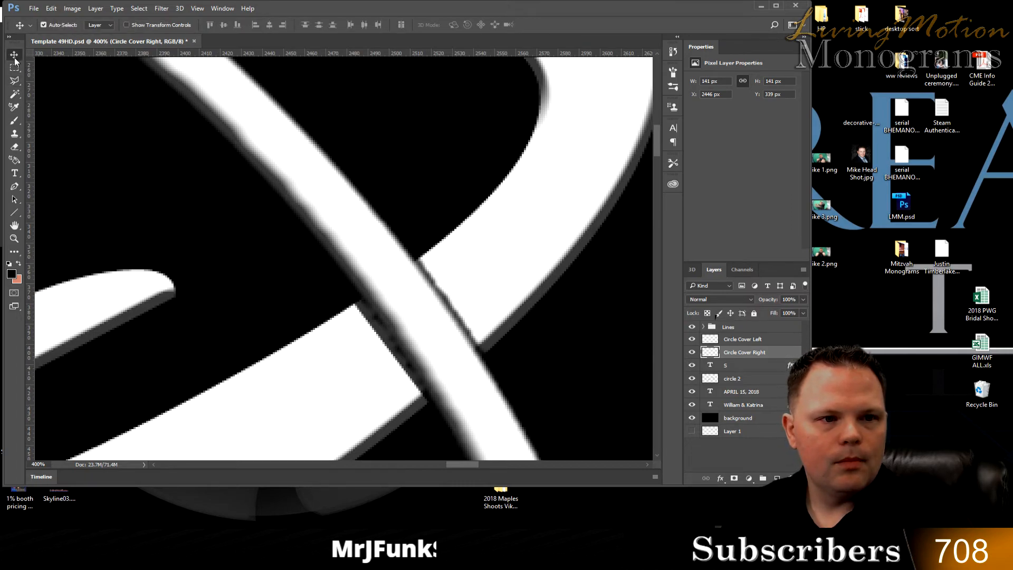
{"action": "left_click", "coordinate": [404, 292]}
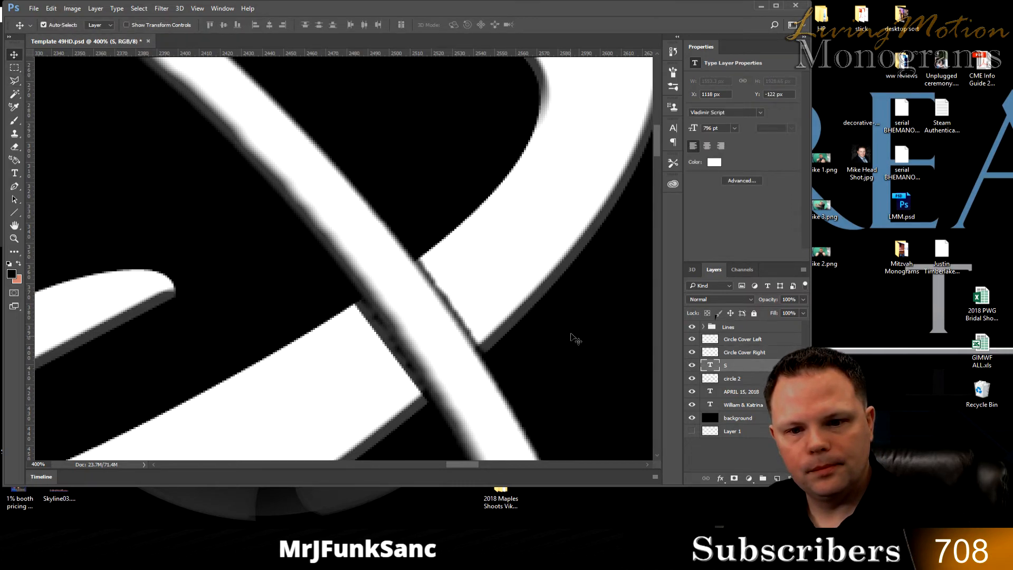
{"action": "key", "text": "ctrl+minus"}
{"action": "key", "text": "ctrl+minus"}
{"action": "key", "text": "ctrl+minus"}
{"action": "key", "text": "ctrl+minus"}
{"action": "key", "text": "ctrl+minus"}
{"action": "key", "text": "ctrl+minus"}
{"action": "key", "text": "ctrl+minus"}
{"action": "key", "text": "ctrl+minus"}
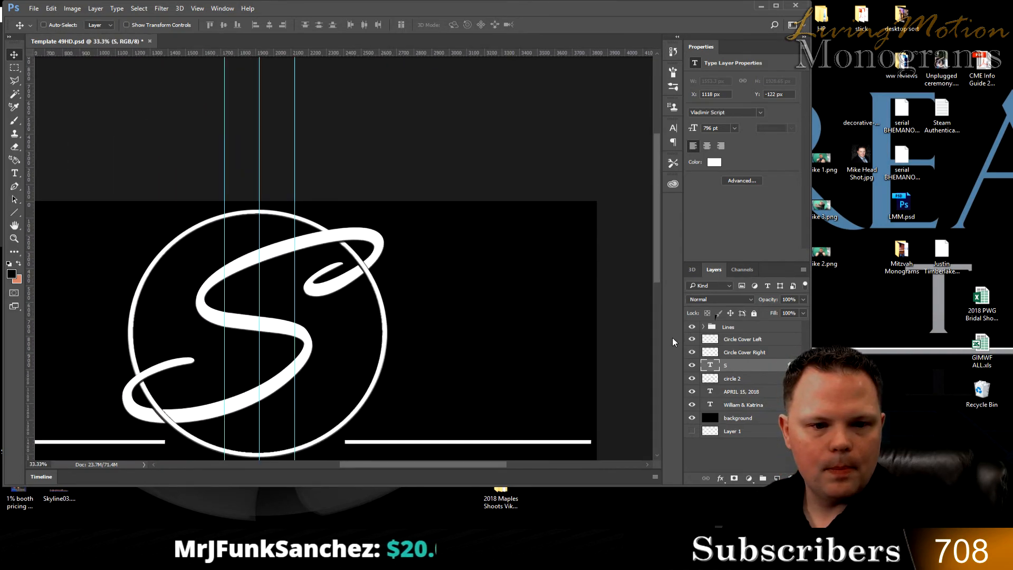
{"action": "key", "text": "ctrl+minus"}
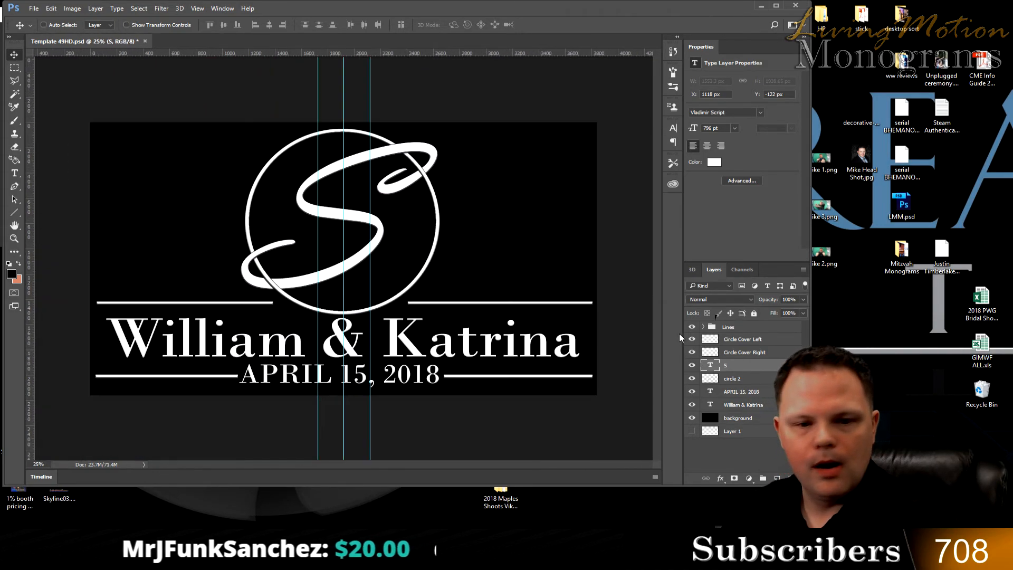
Step: Save the design as a separate Photoshop file named Template 49HD White.psd in the Photoshop Templates folder
{"action": "left_click", "coordinate": [34, 8]}
{"action": "left_click", "coordinate": [74, 120]}
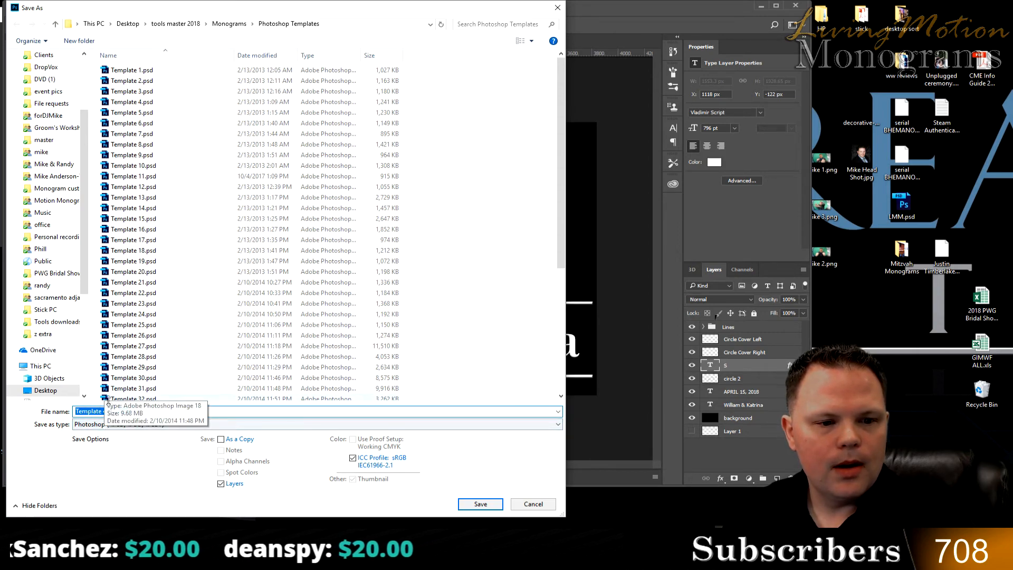
{"action": "left_click", "coordinate": [112, 412]}
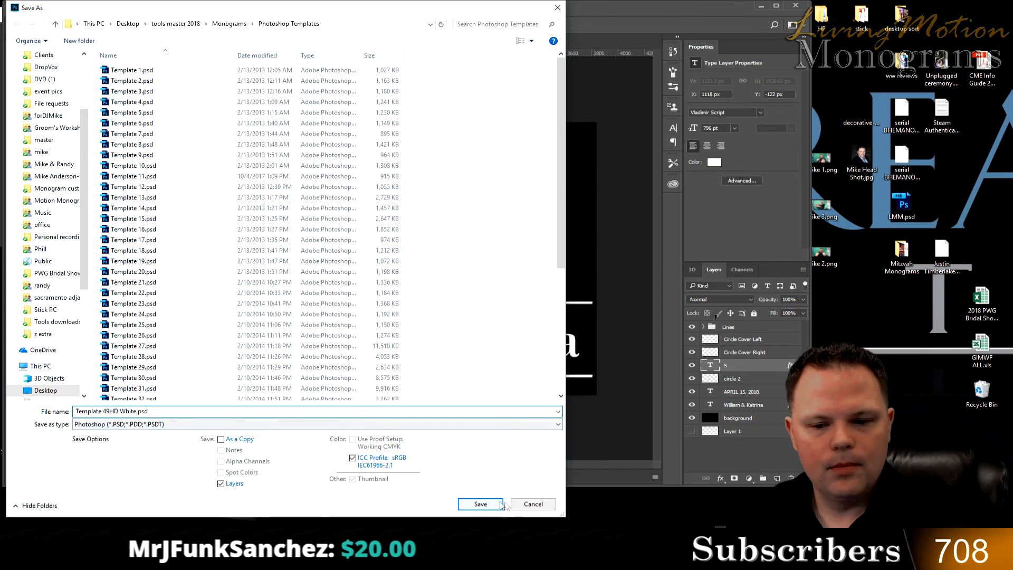
{"action": "left_click", "coordinate": [480, 504]}
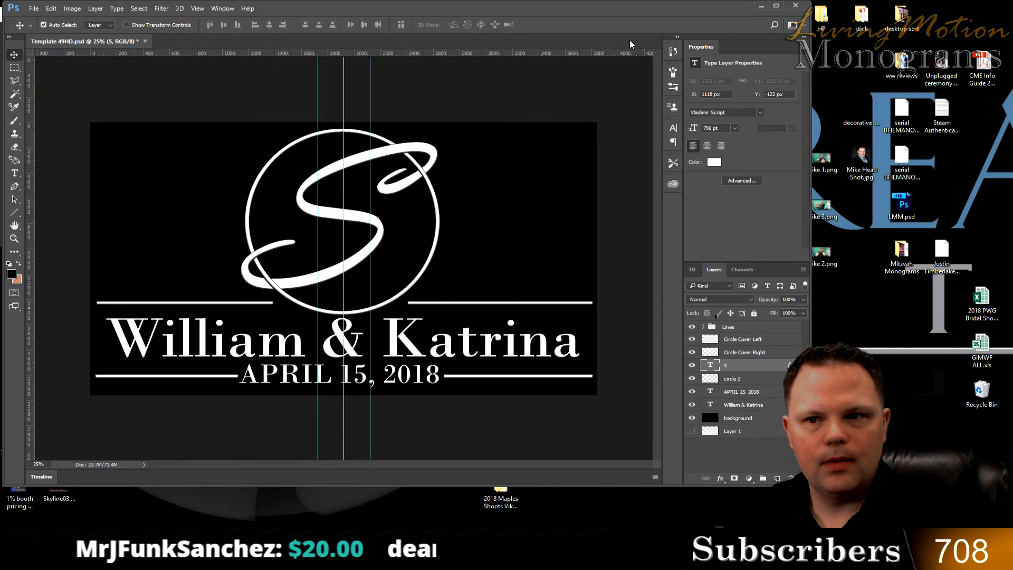